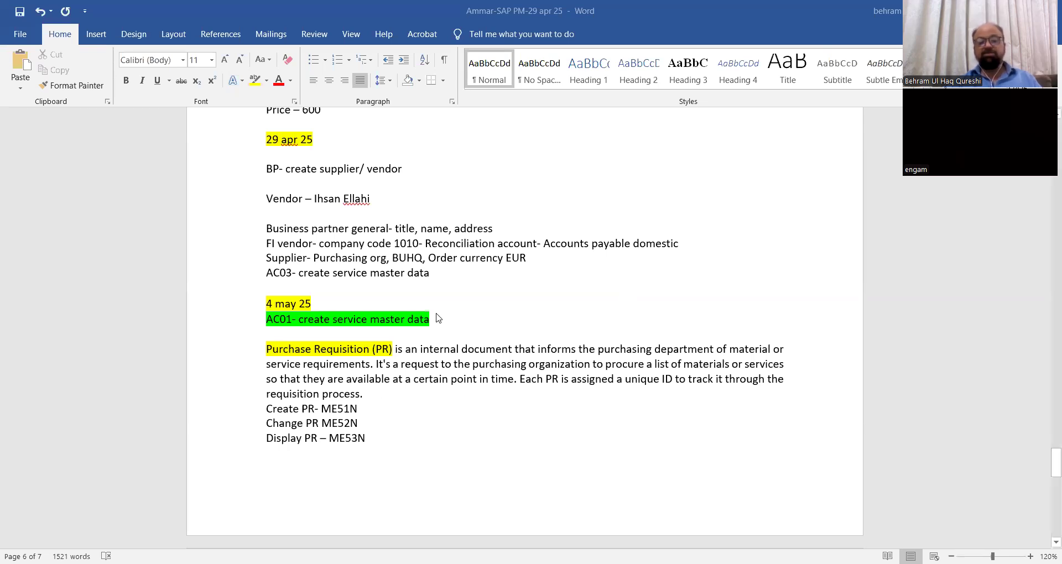
Remove the green highlight from the AC01 line and insert a blank line below the 4 may 25 heading
left_click_drag(266, 319, 437, 320)
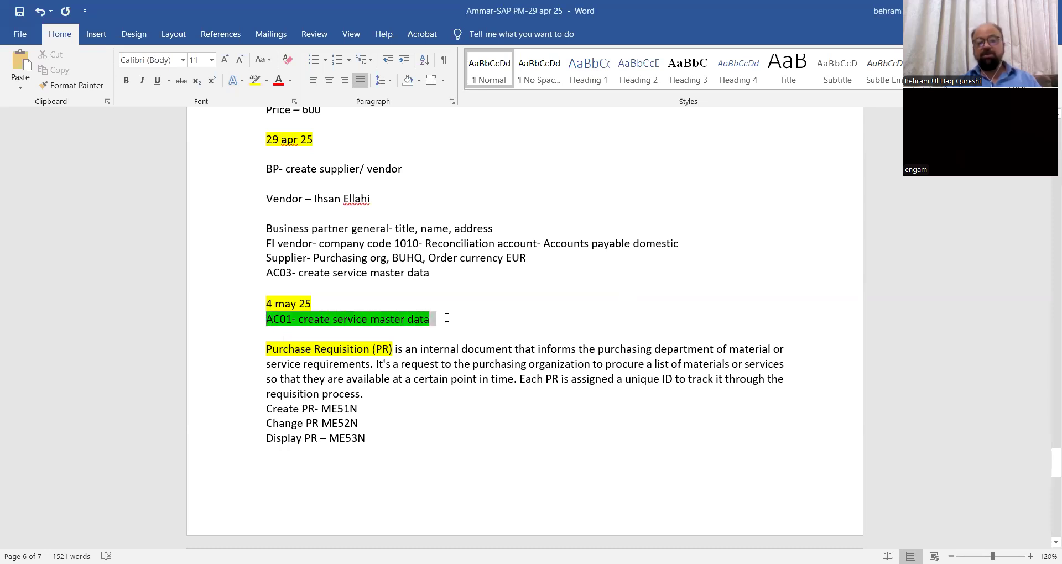
left_click(267, 81)
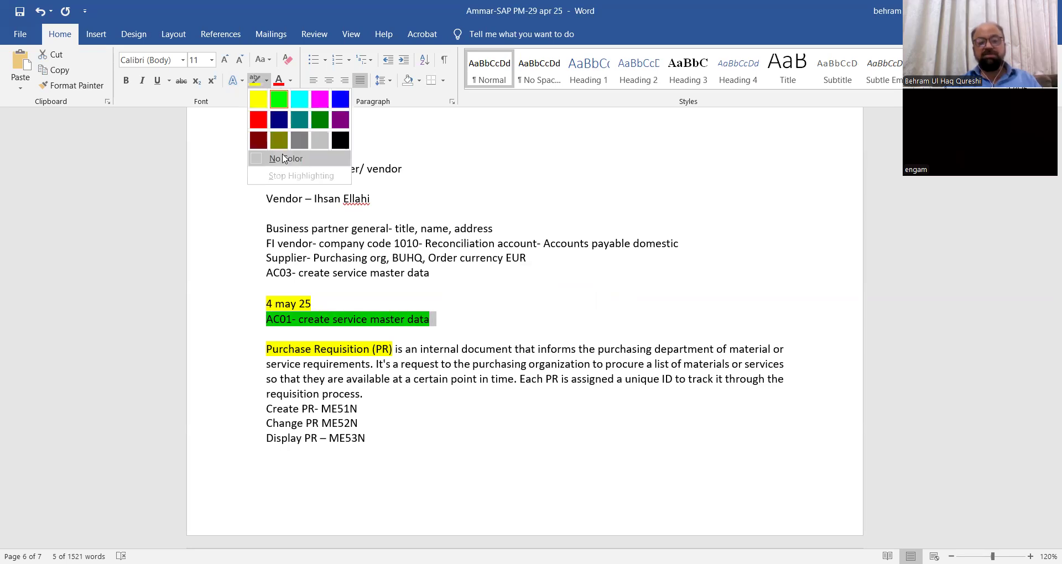
left_click(278, 160)
left_click(334, 304)
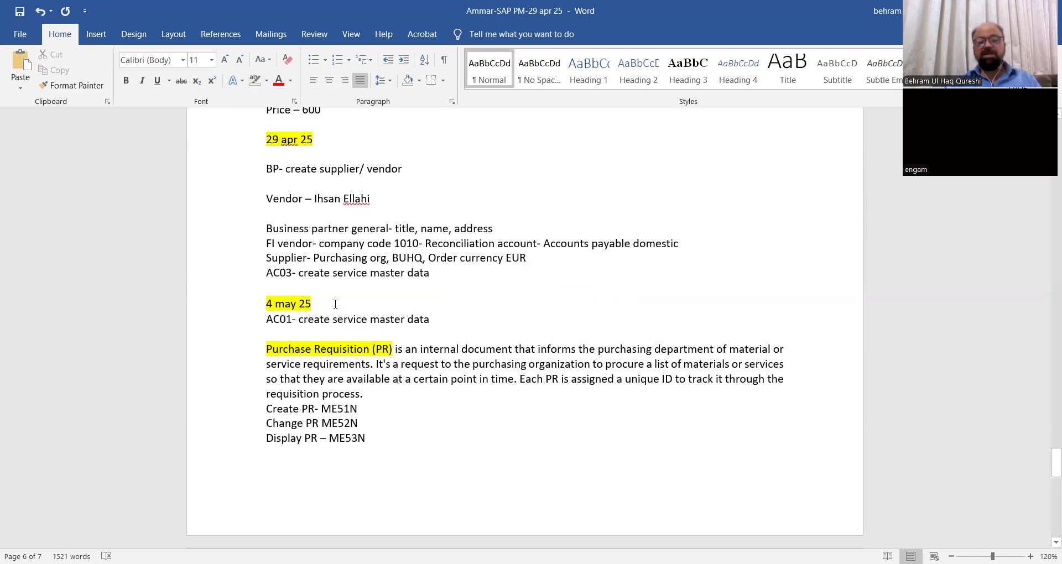
key("Return")
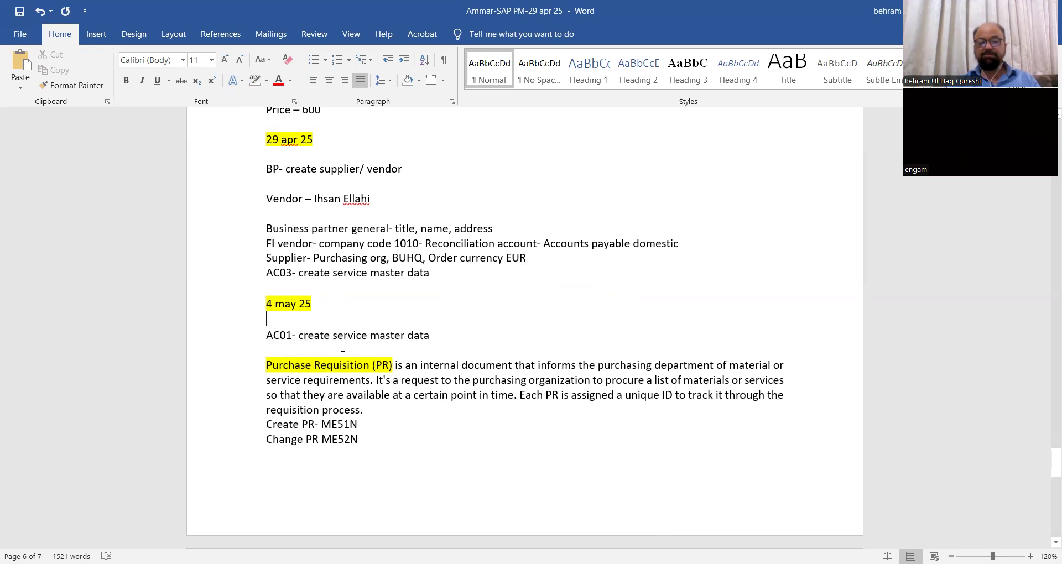
Highlight the line "AC01- create service master data" in gray
left_click_drag(266, 336, 430, 341)
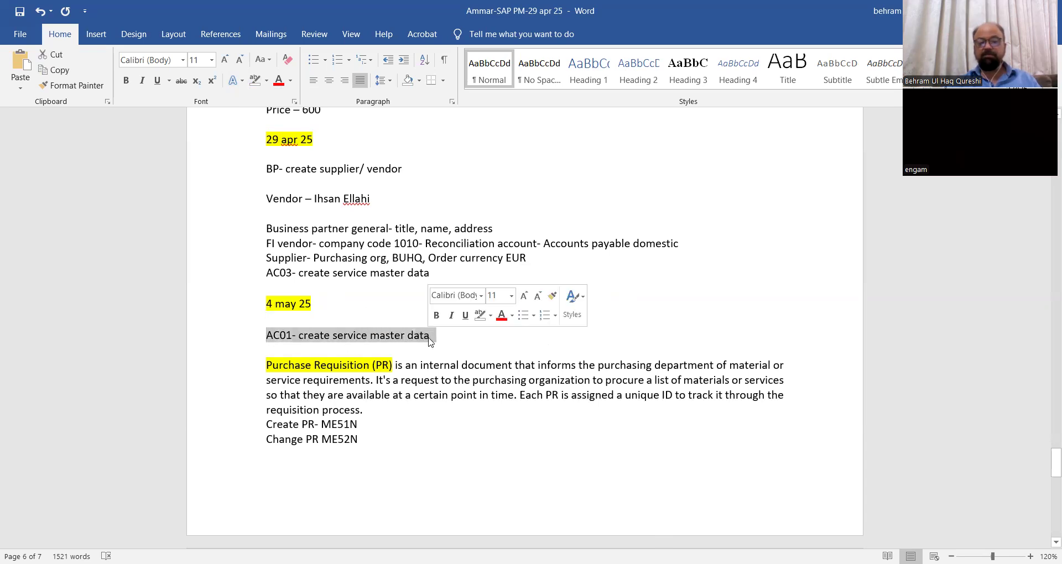
left_click(490, 315)
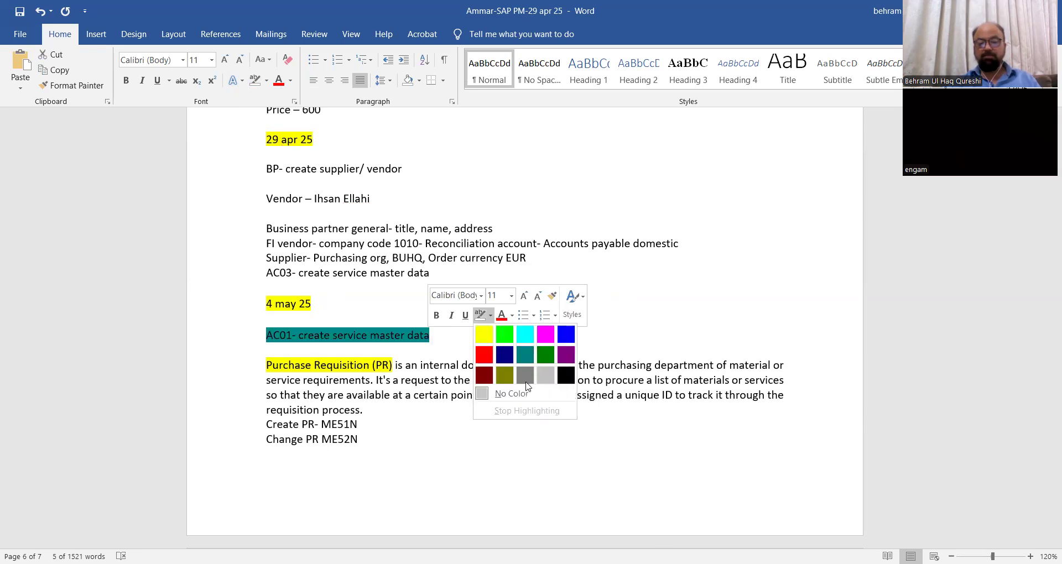
left_click(530, 375)
left_click(501, 408)
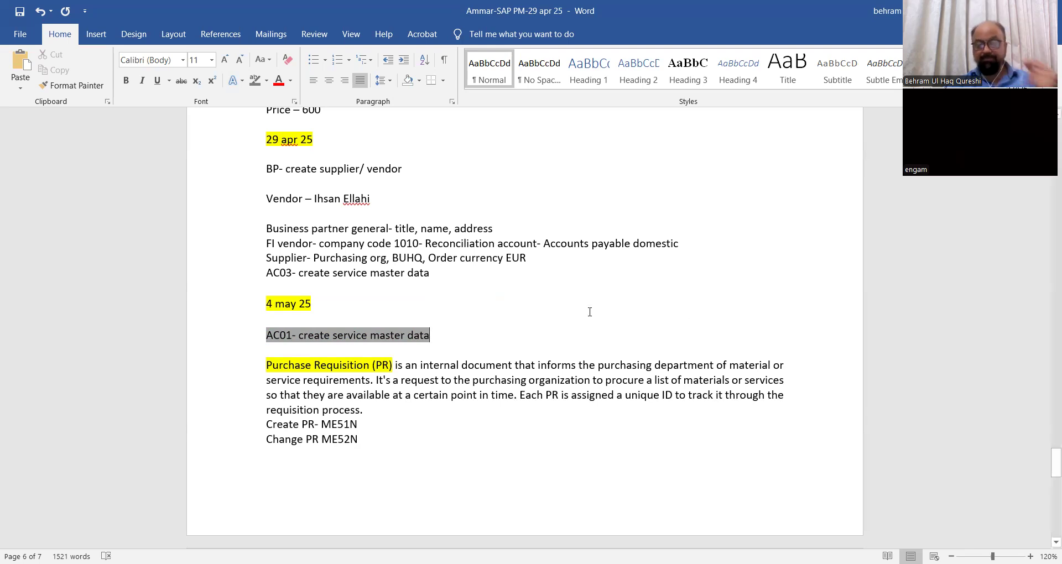
Review the notes on material, vendor and service master data, and the purchase requisition section
scroll(497, 252, "up", 9)
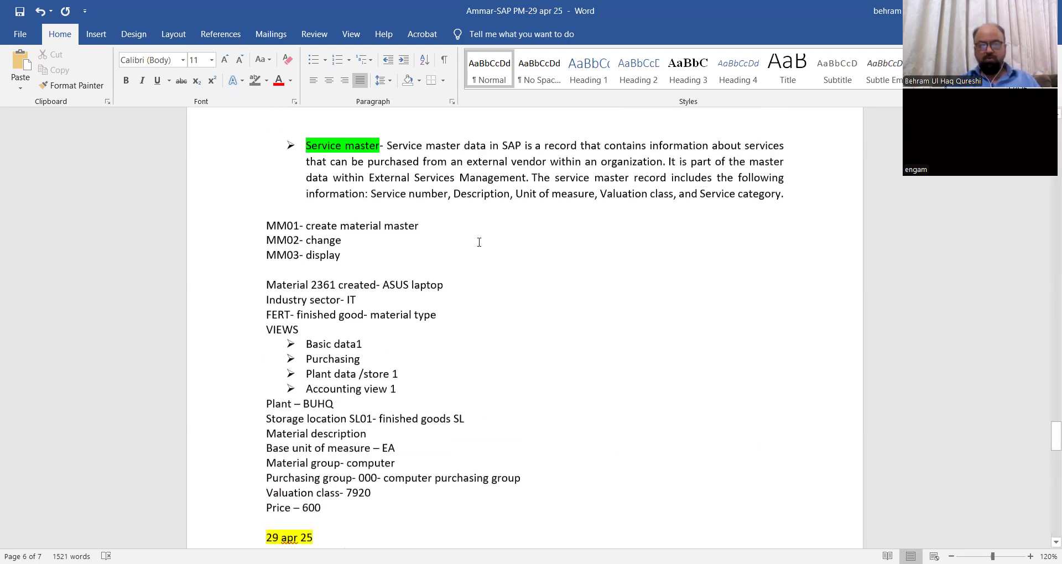
scroll(479, 242, "up", 3)
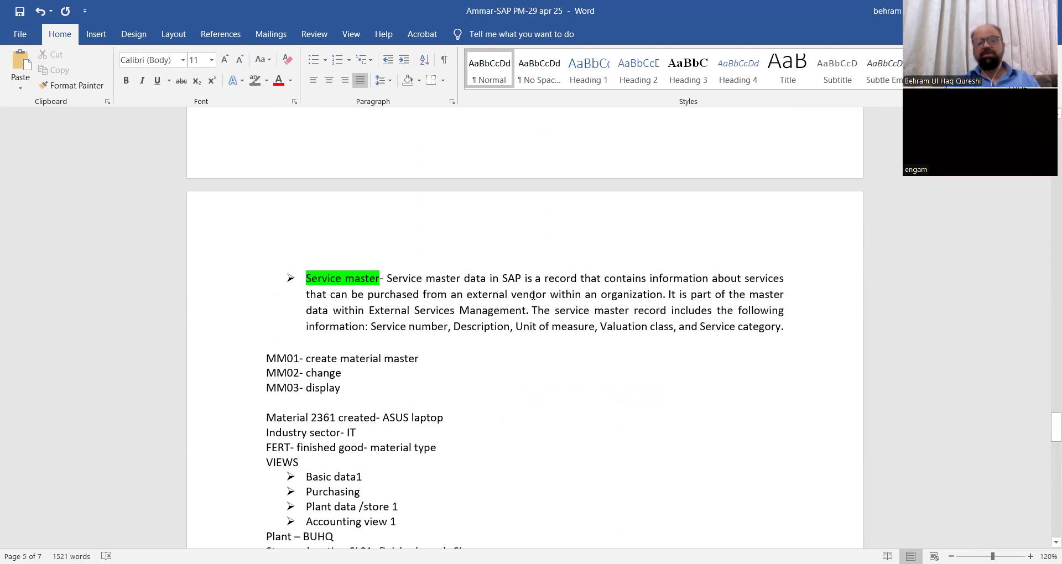
scroll(533, 295, "up", 4)
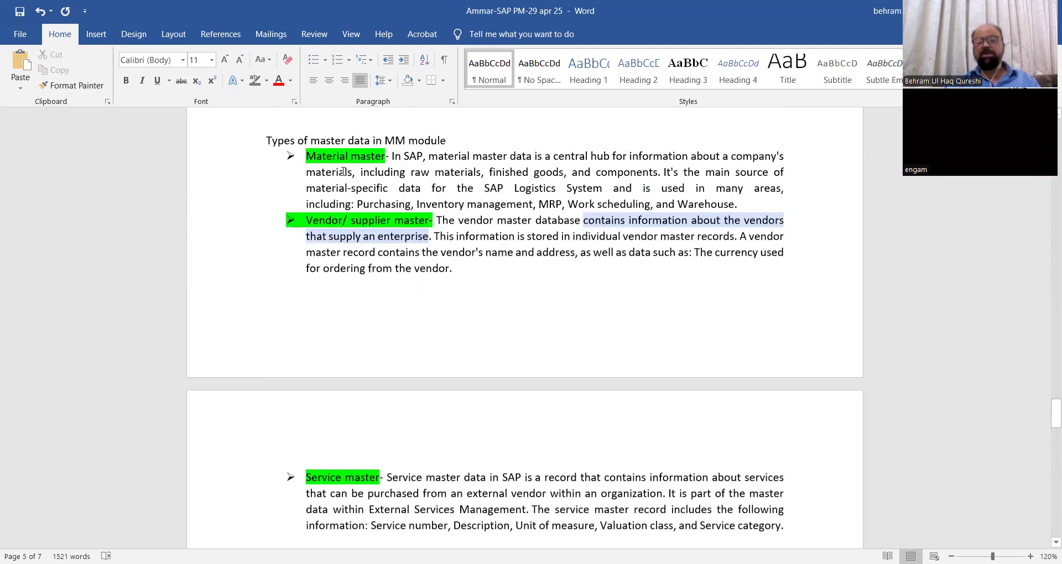
scroll(370, 257, "down", 1)
scroll(369, 257, "down", 3)
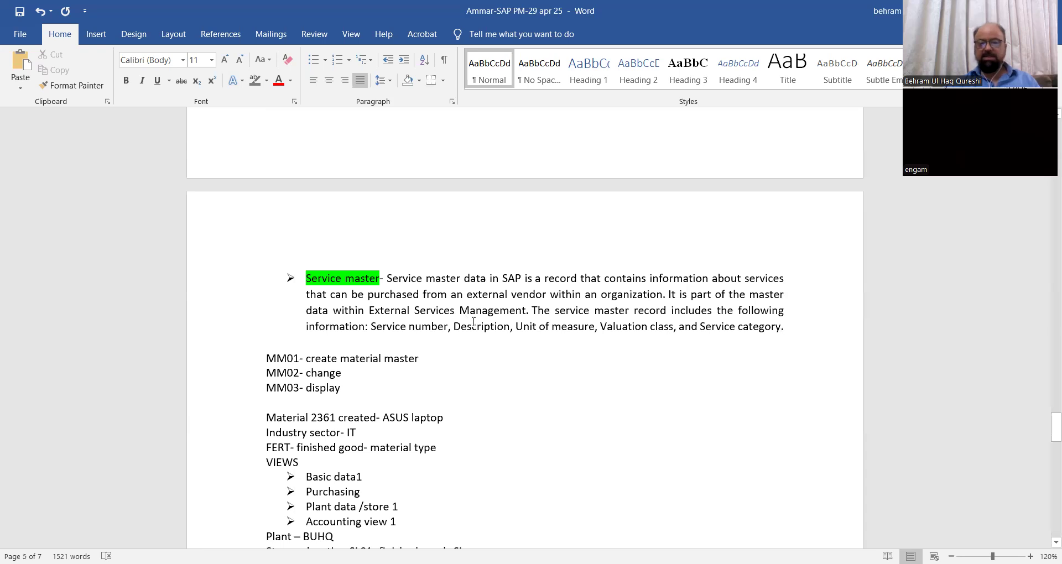
left_click(435, 321)
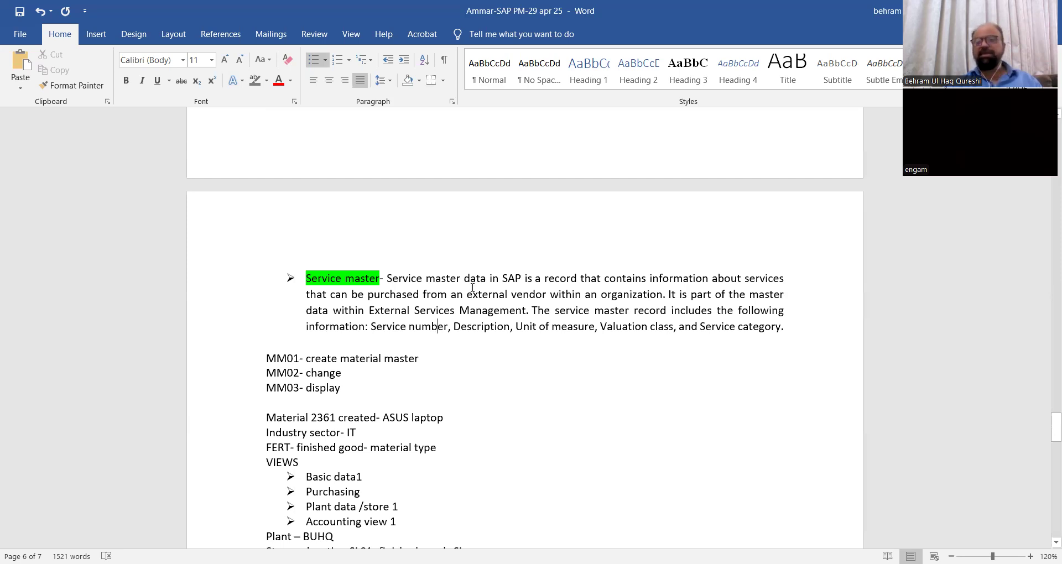
scroll(410, 254, "down", 2)
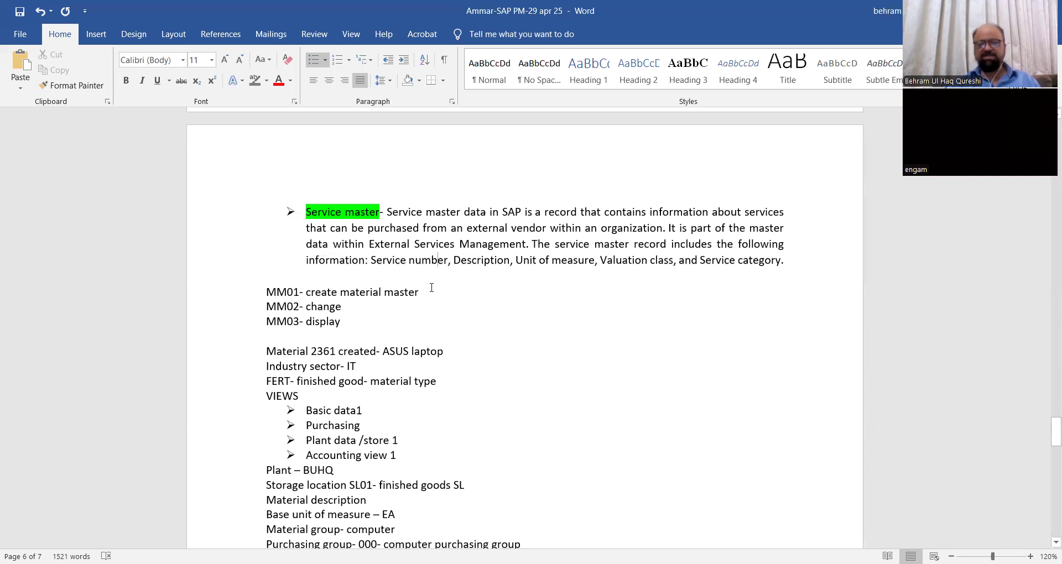
scroll(432, 288, "down", 15)
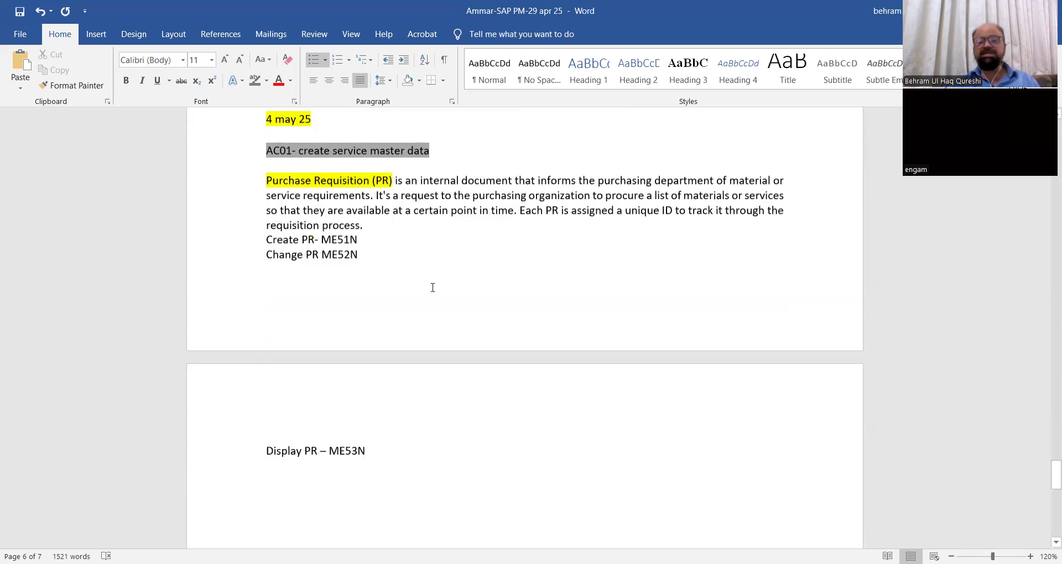
scroll(432, 288, "down", 4)
scroll(368, 270, "up", 7)
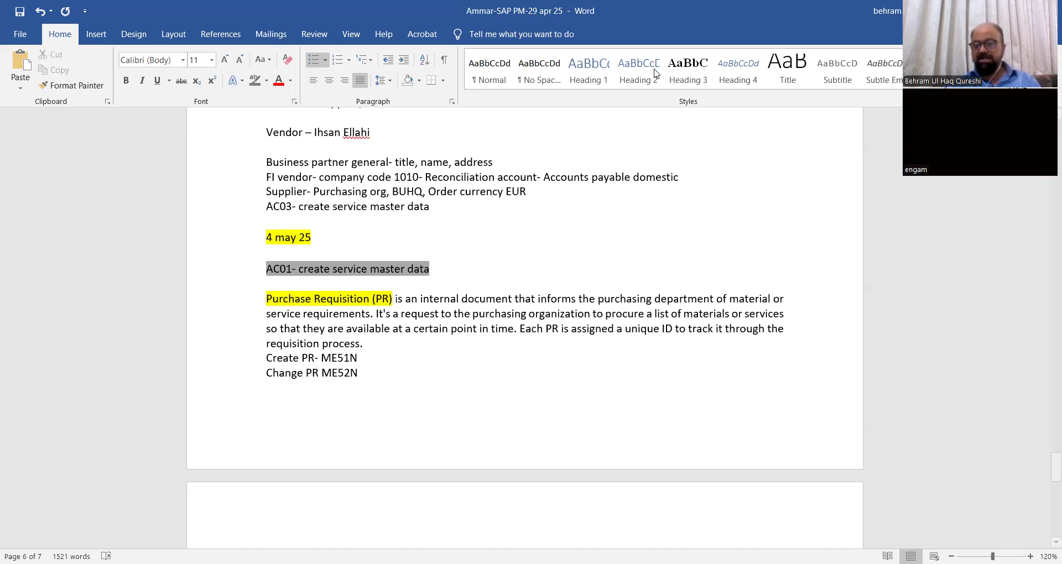
Switch to SAP, open the service master transaction and start creating a new service master record
key("alt+Tab")
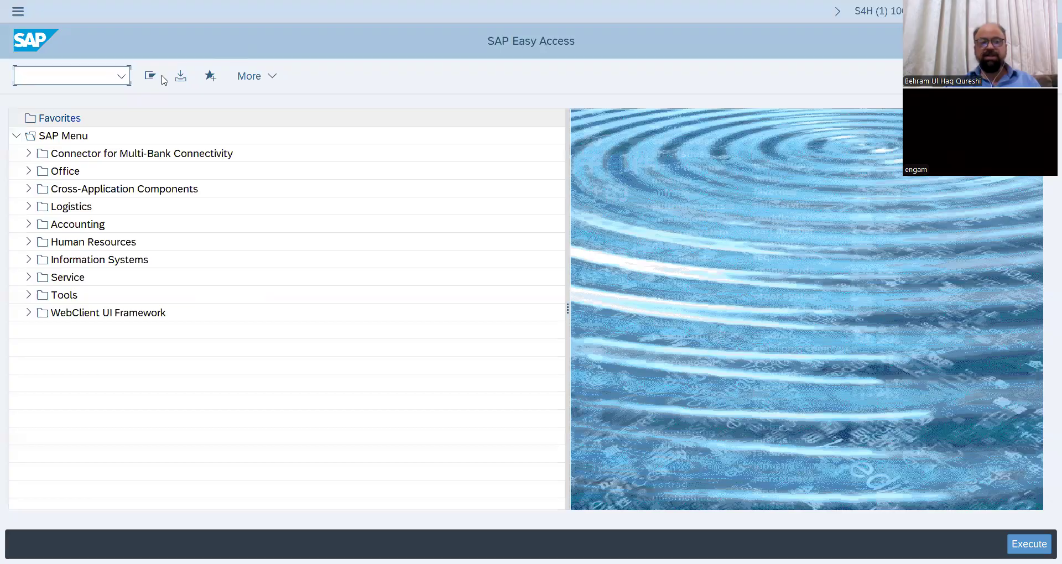
left_click(87, 76)
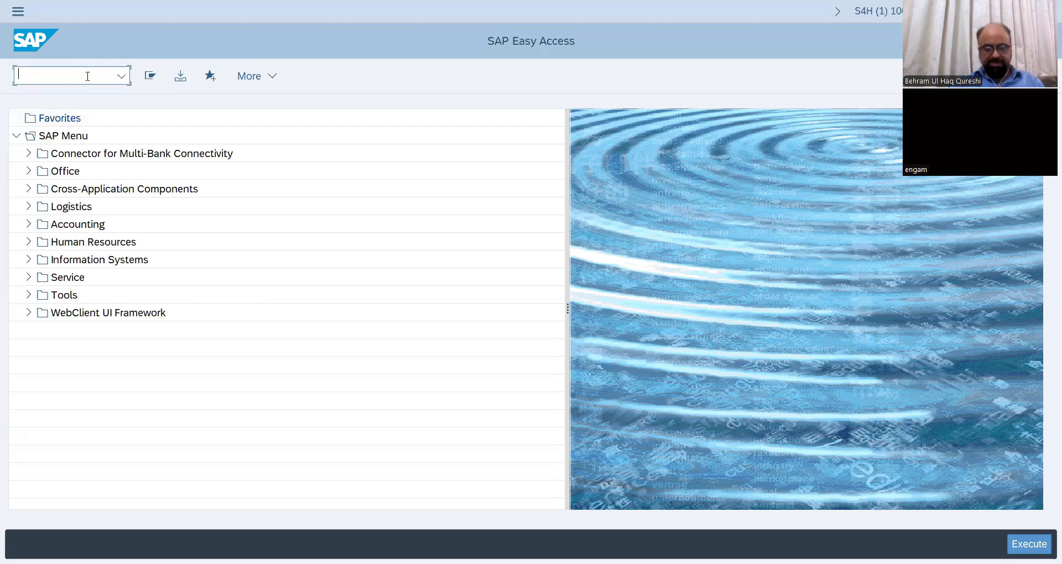
type("ac0")
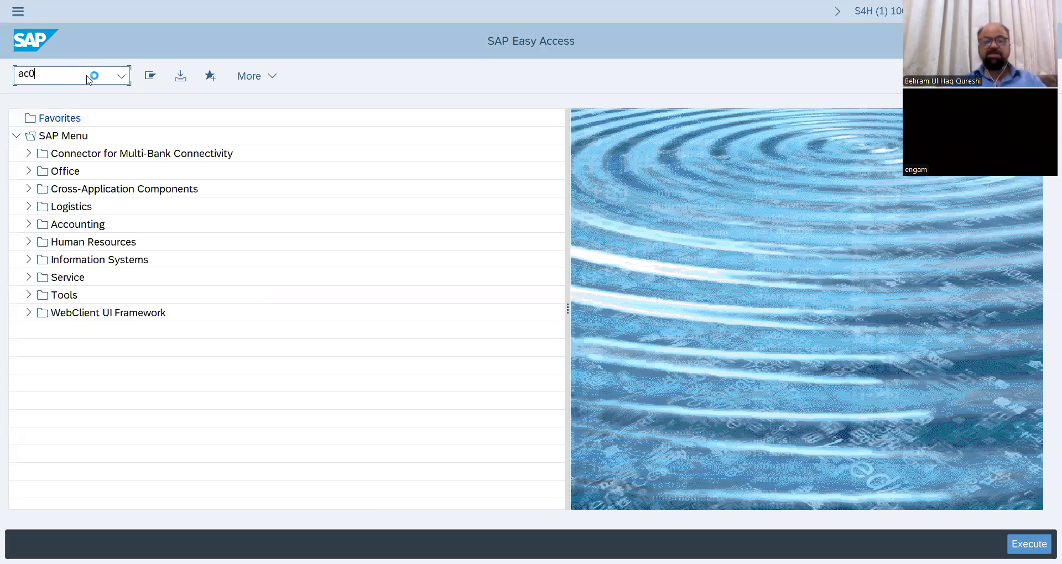
key("Return")
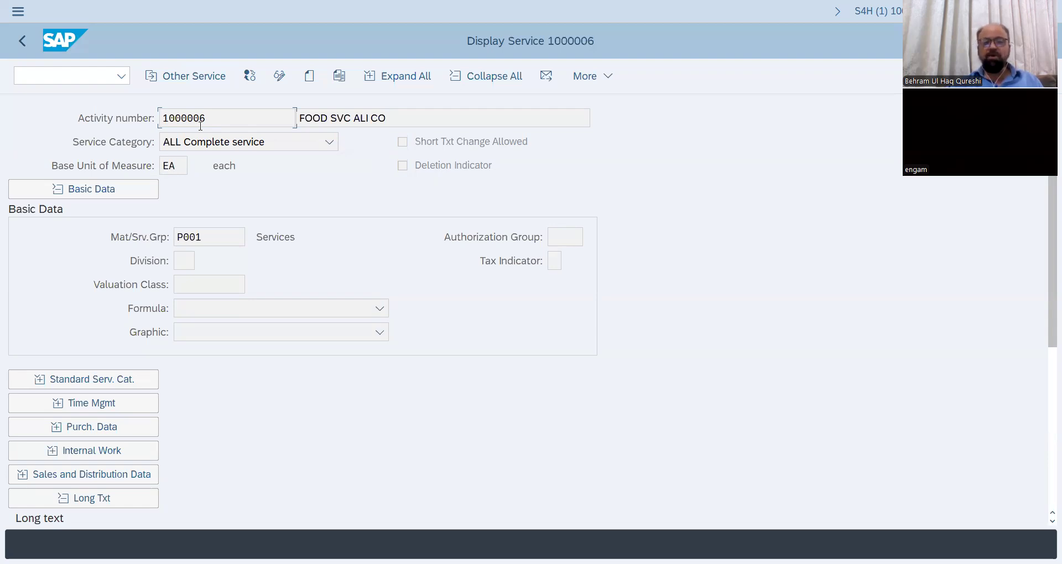
left_click(312, 80)
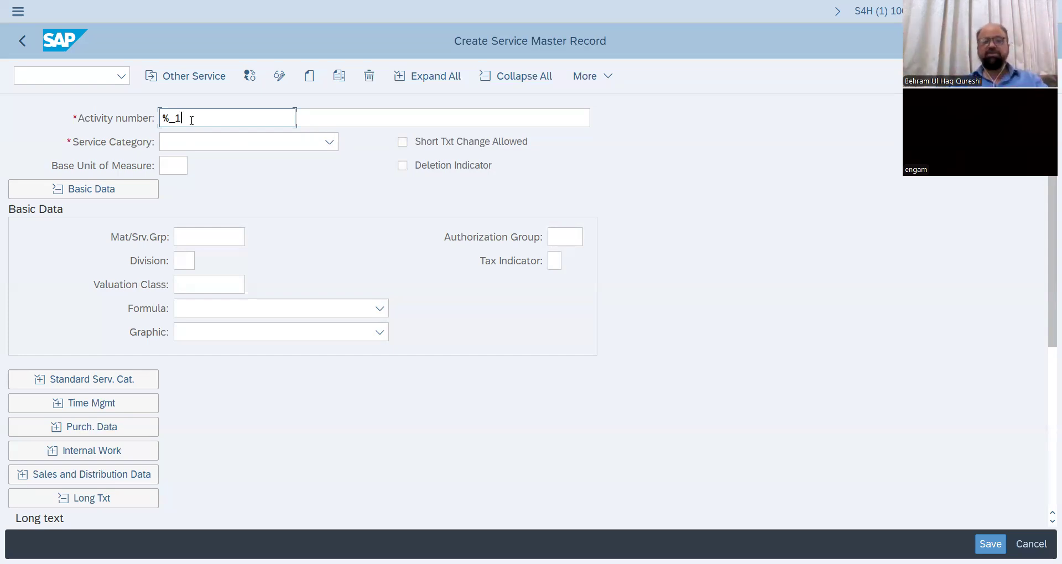
Enter the service's short text as "Whitewash services", the person's name and "Office-4 may 24", leaving out the word "for"
left_click(318, 120)
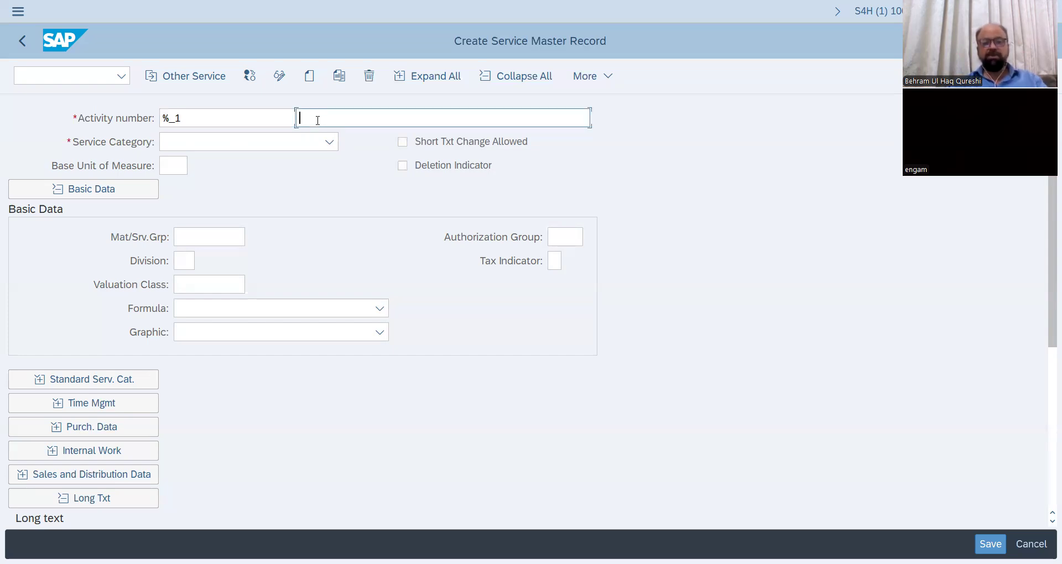
type("Whitewash services for A")
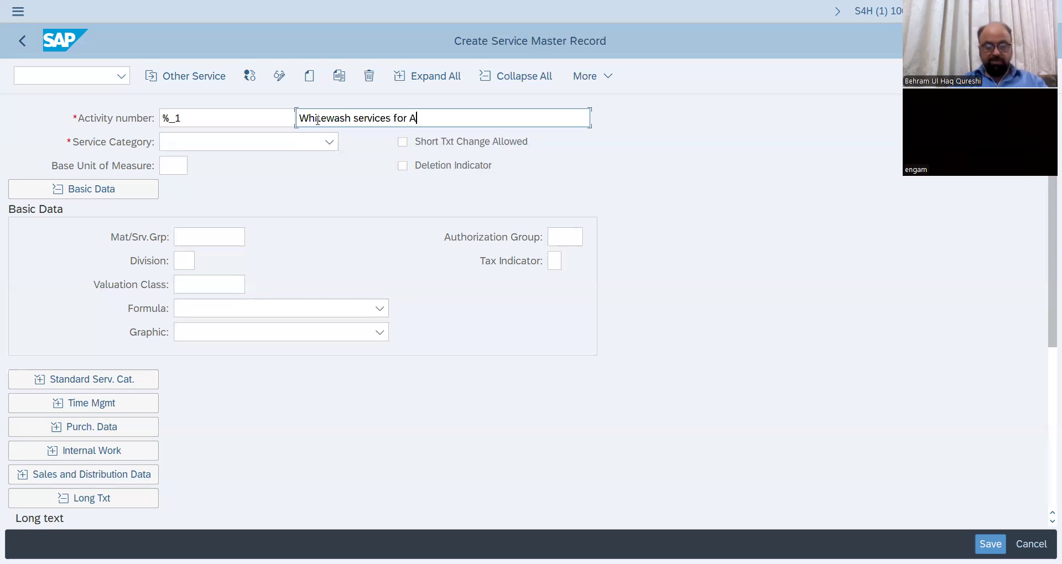
type("mmar Office")
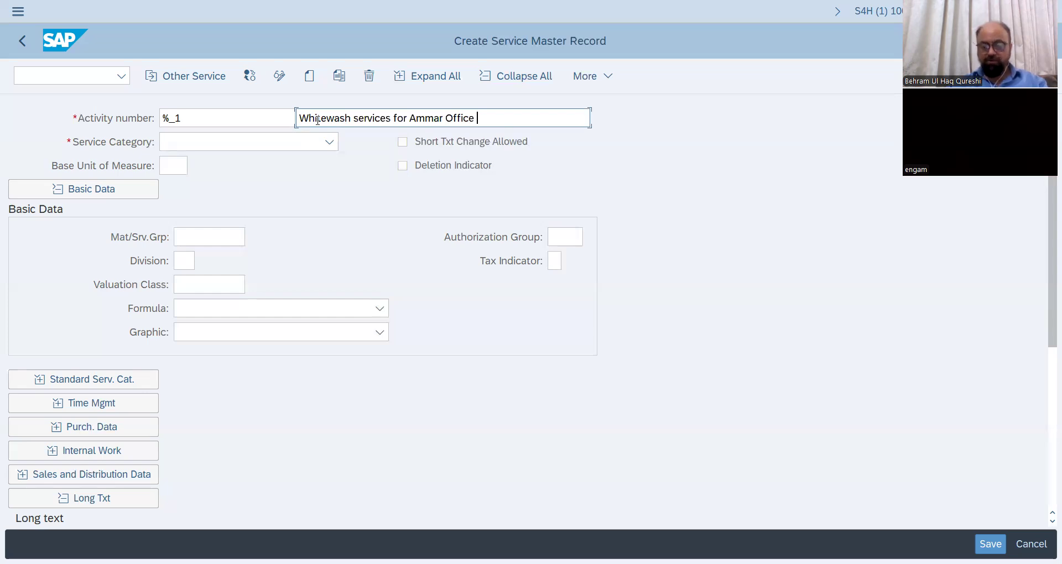
key("BackSpace")
type("-4 ma")
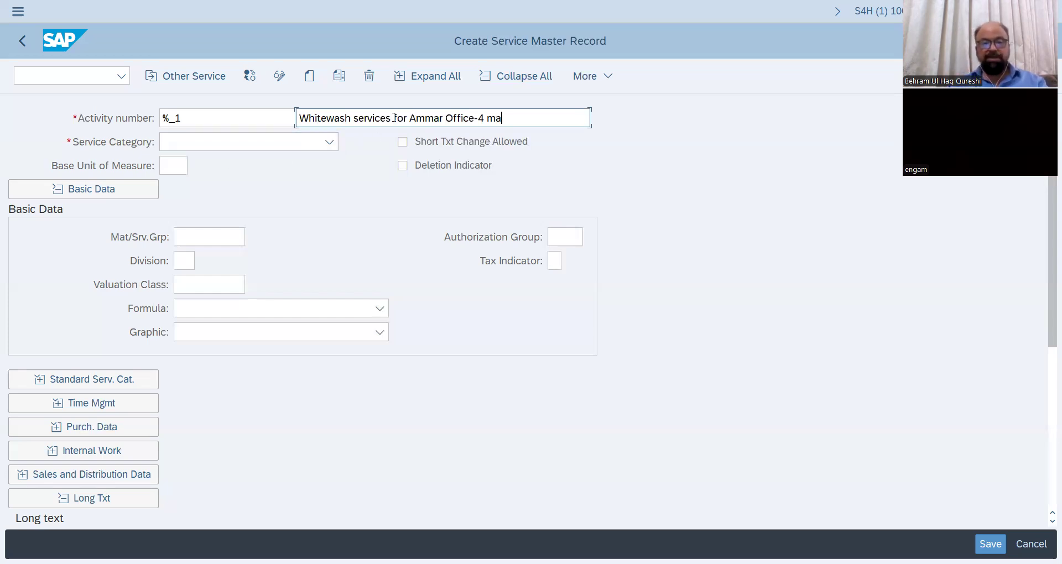
left_click(410, 118)
key("BackSpace")
key("BackSpace")
key("BackSpace")
key("BackSpace")
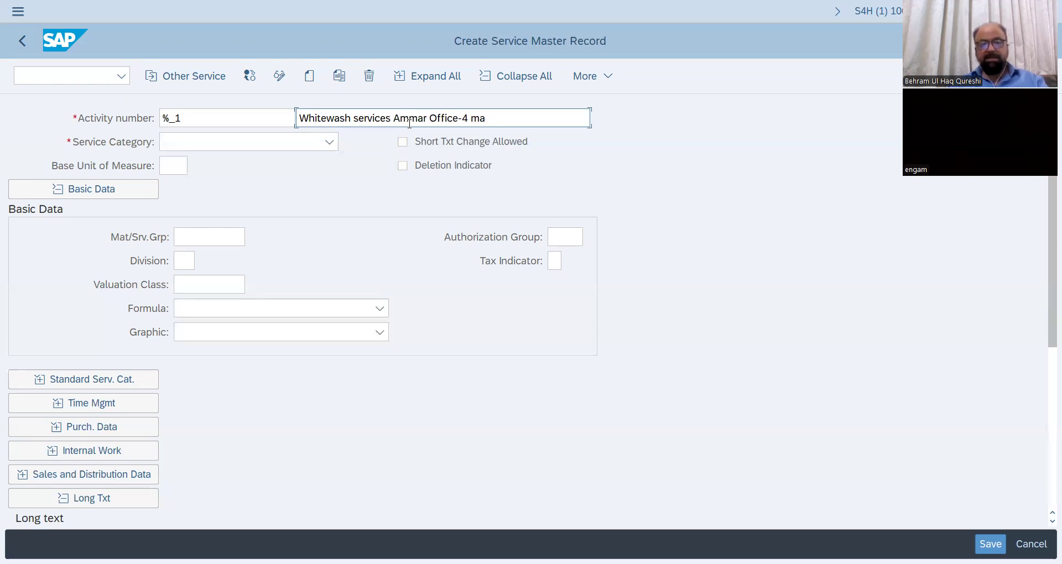
left_click(486, 117)
type("y 24")
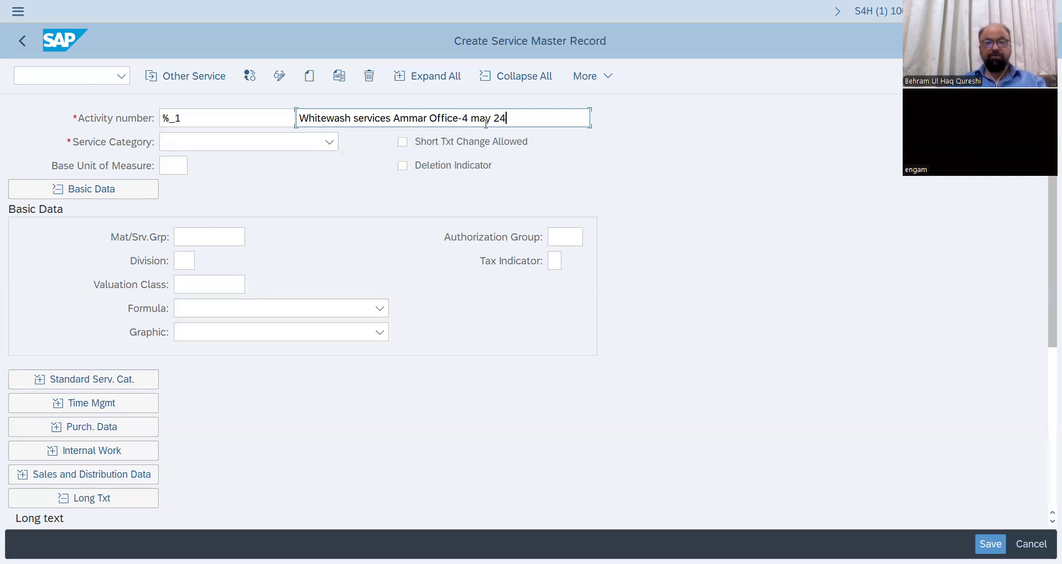
Set the service category to ALL Complete service and the base unit of measure to HR, found by searching the units for "hour"
left_click(332, 142)
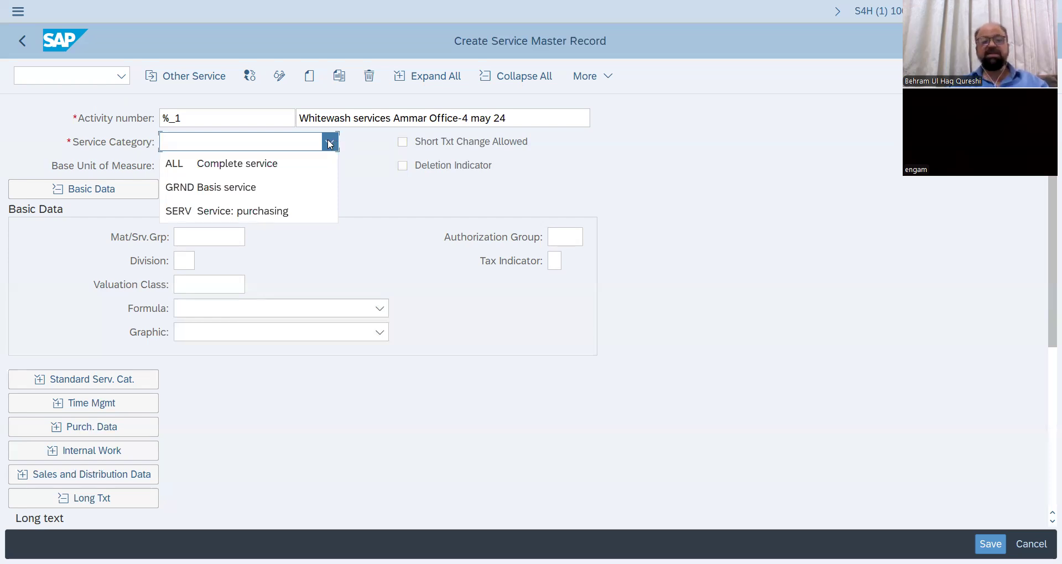
left_click(250, 169)
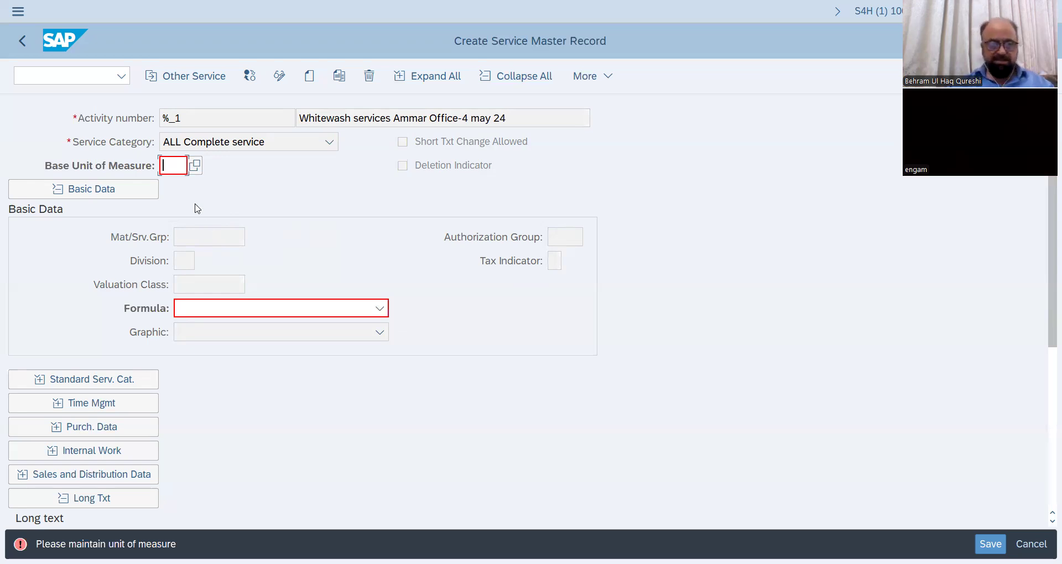
left_click(192, 170)
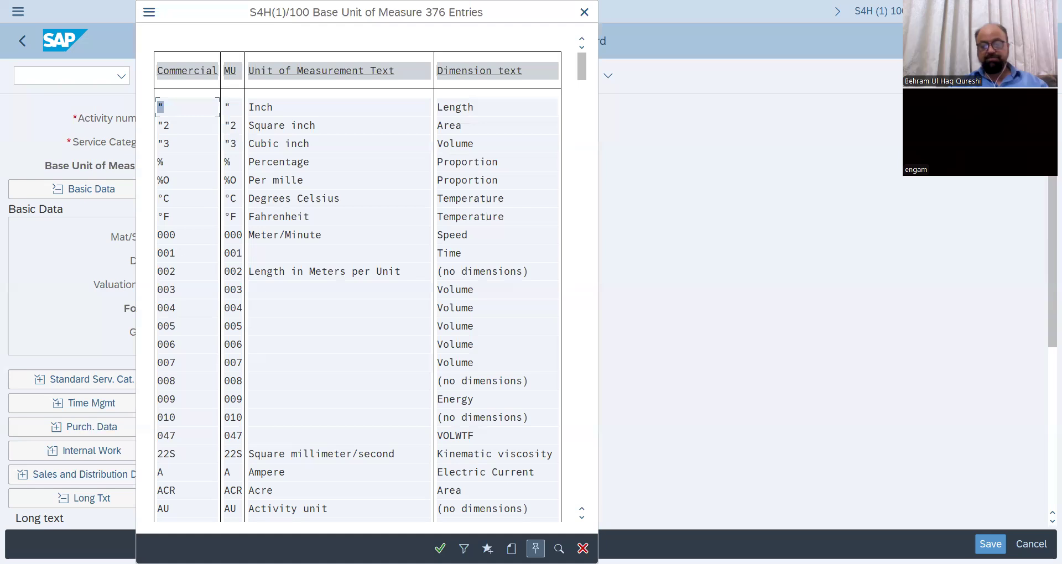
left_click(559, 549)
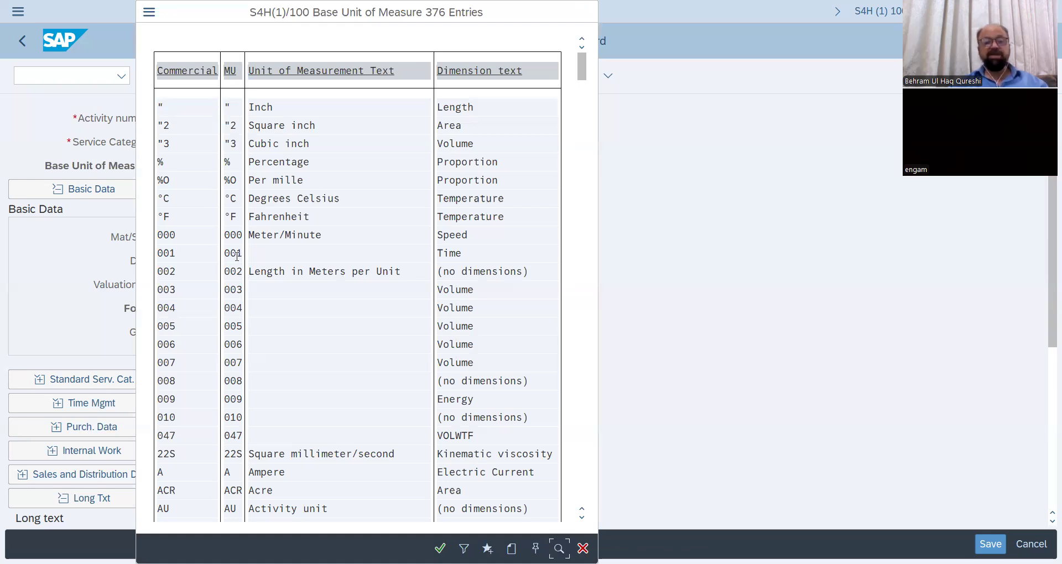
type("hour")
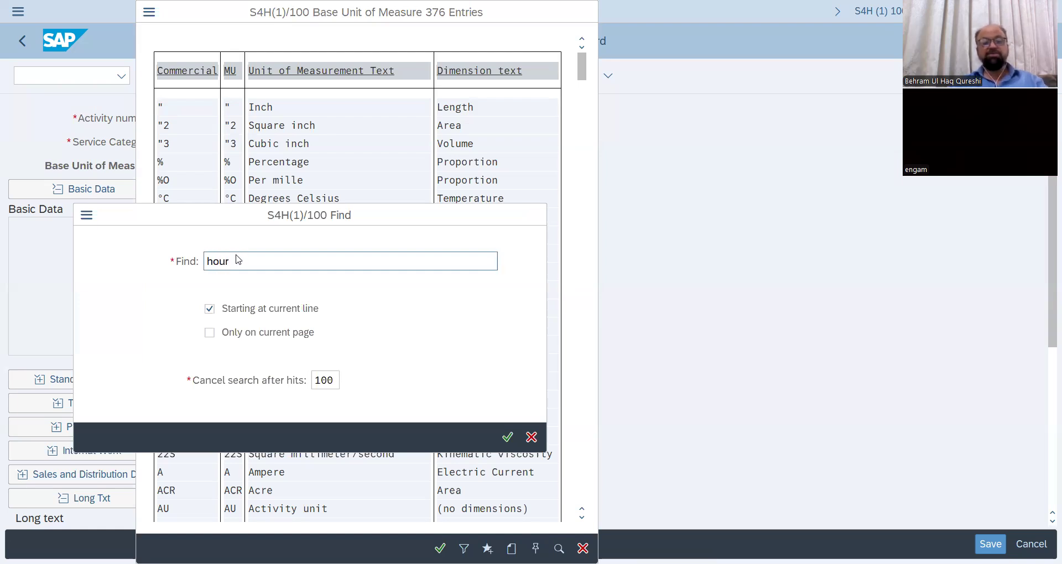
key("Return")
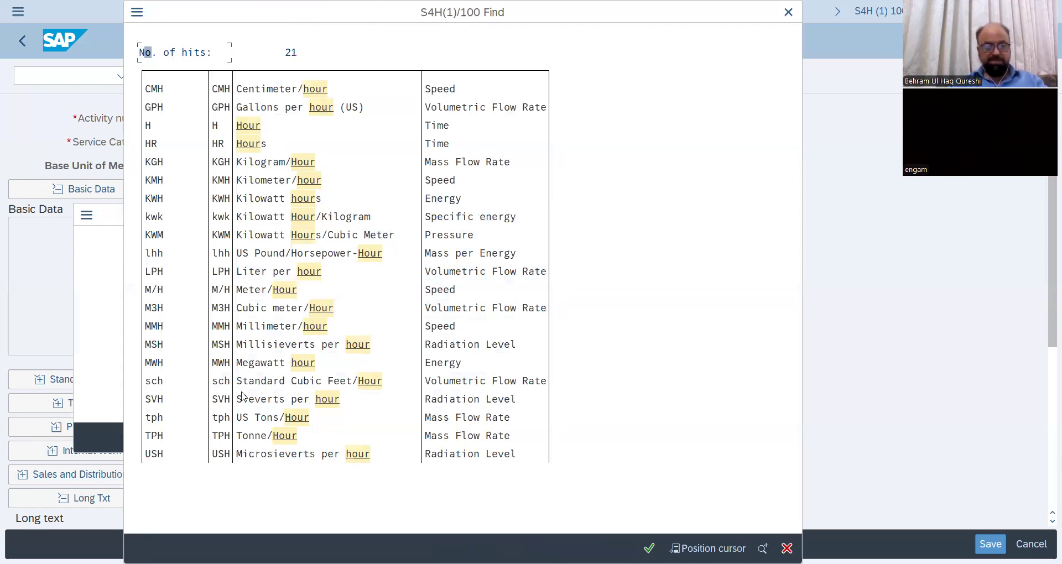
left_click(265, 147)
double_click(263, 147)
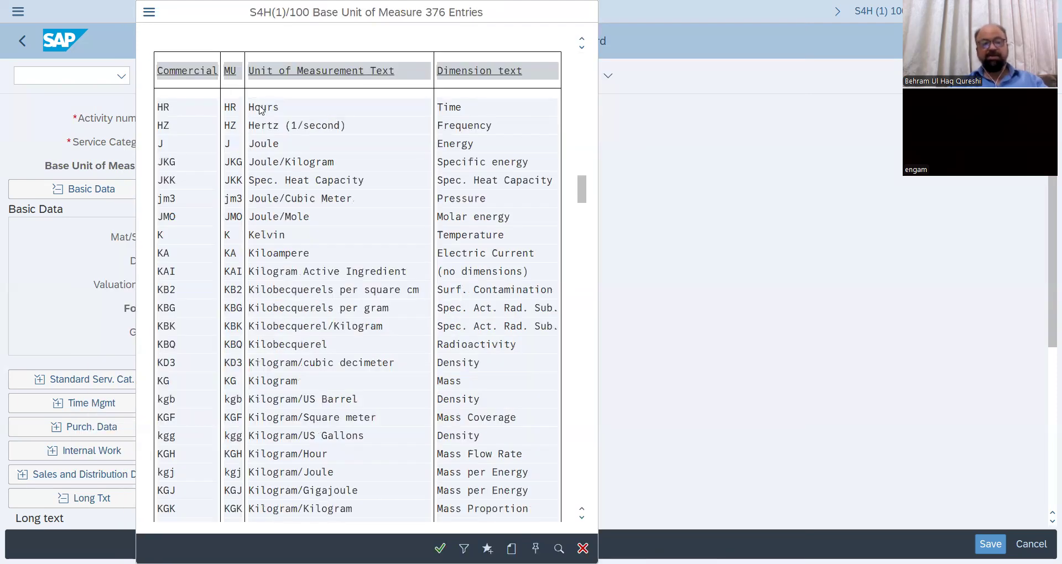
double_click(262, 108)
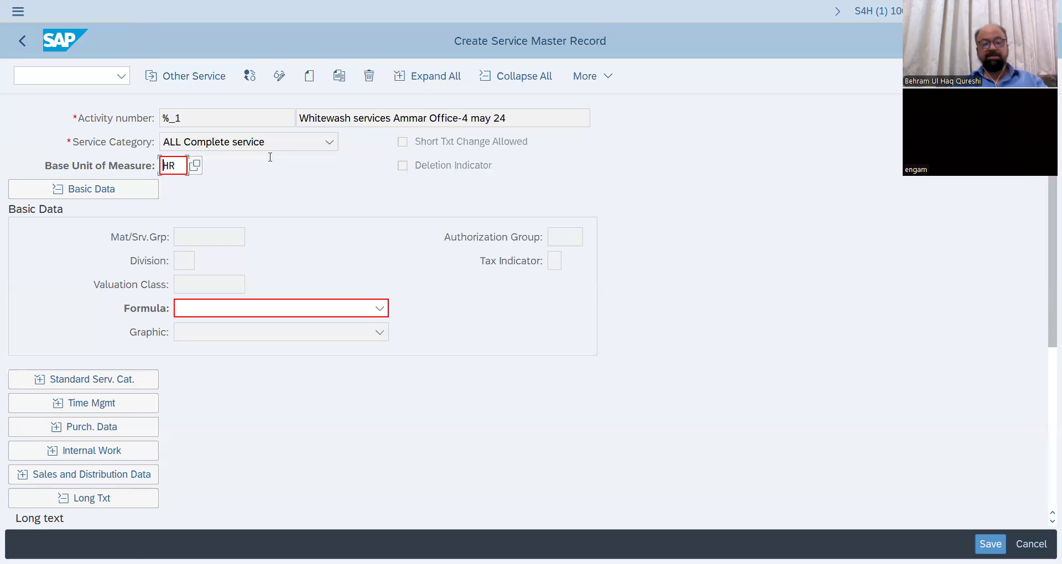
key("Return")
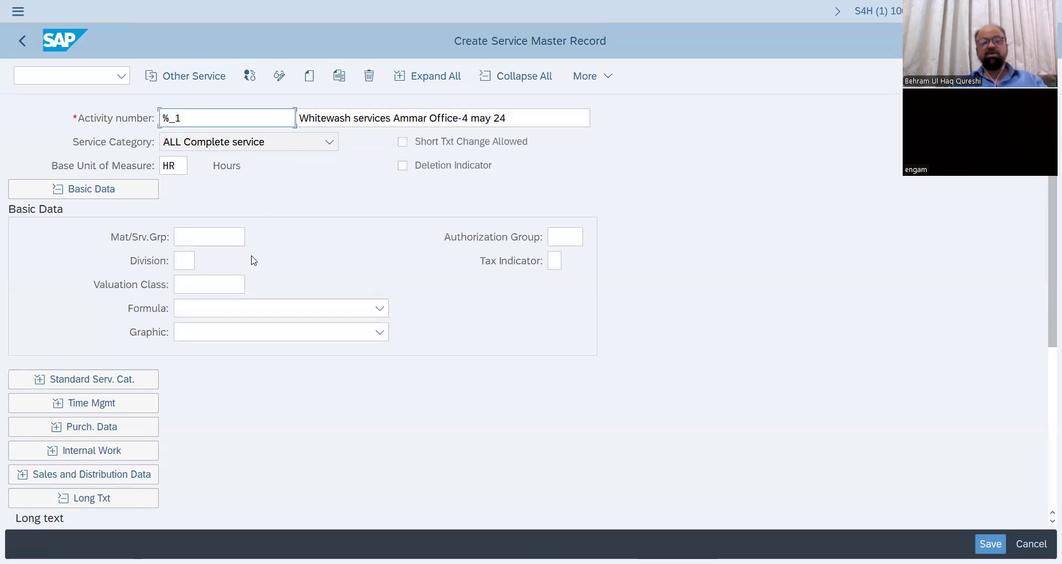
Set the material/service group to P001 Services, found by searching the material groups for "service"
left_click(231, 237)
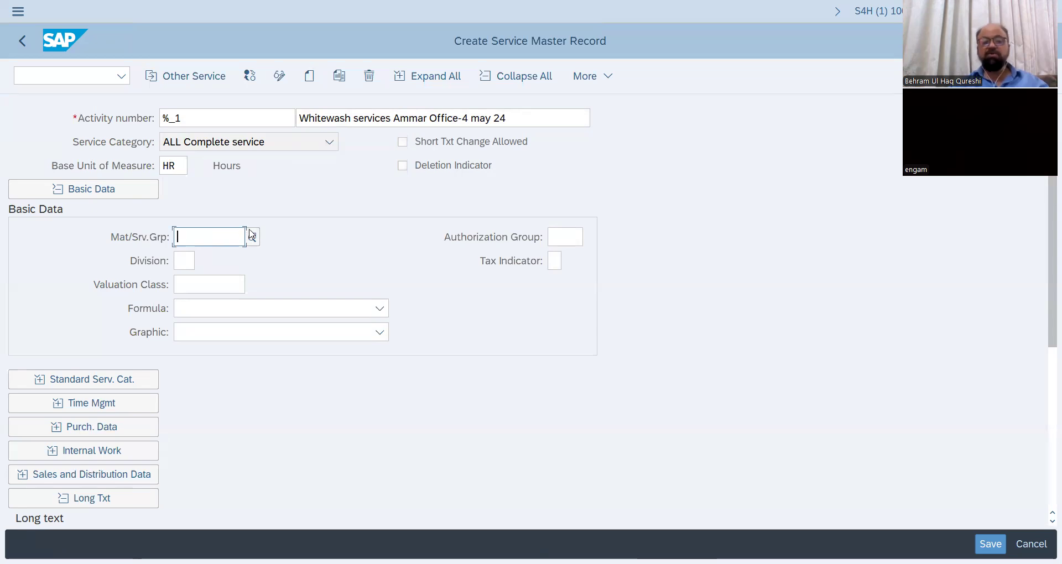
left_click(254, 239)
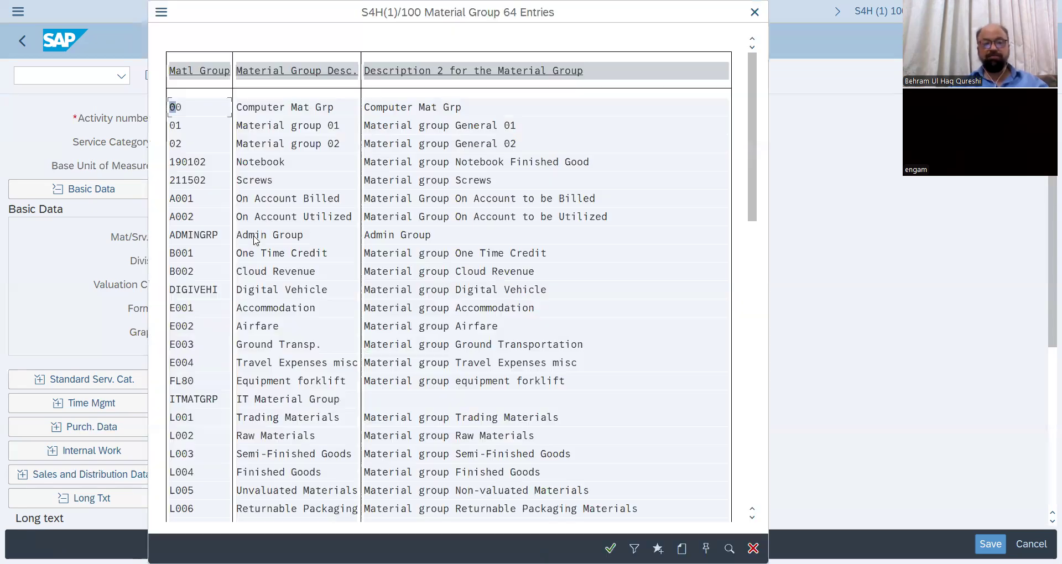
left_click(706, 549)
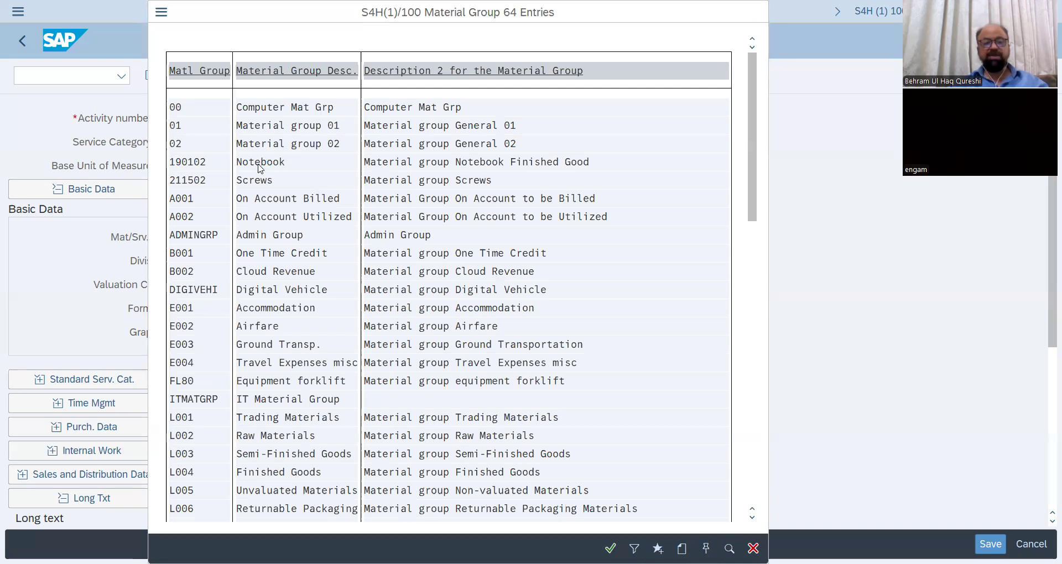
type("serv")
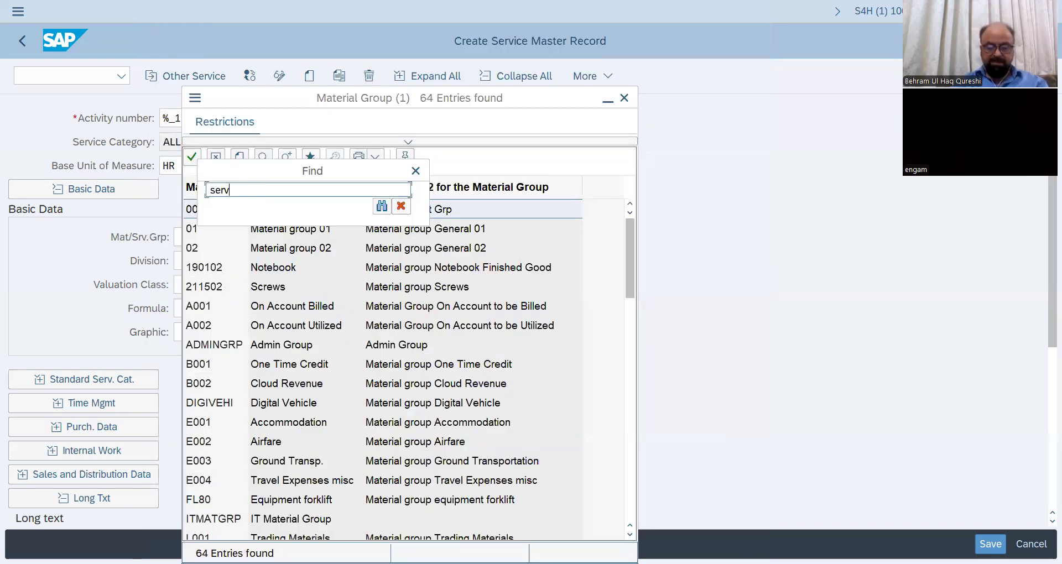
type("ice")
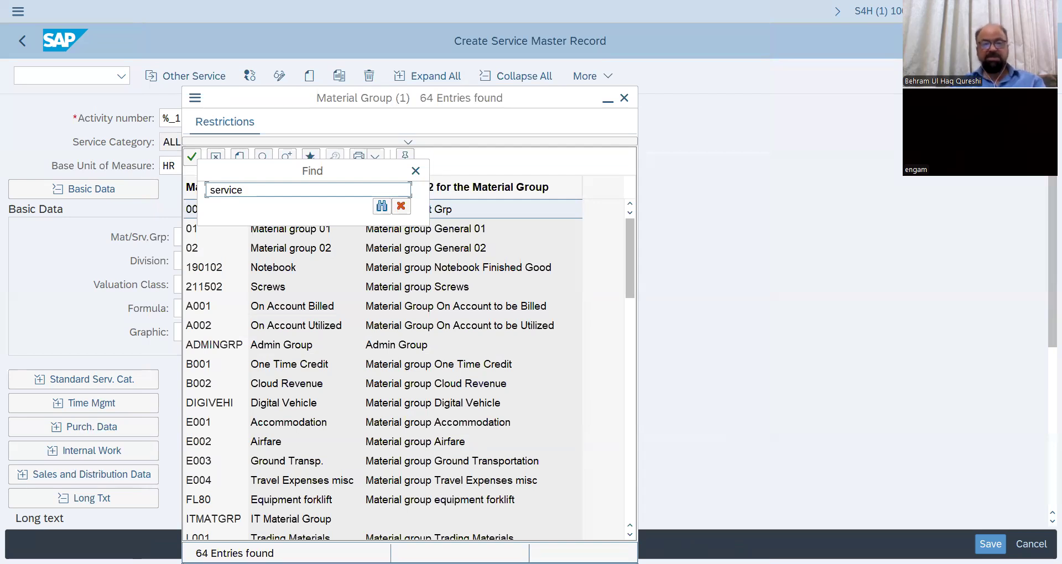
key("Return")
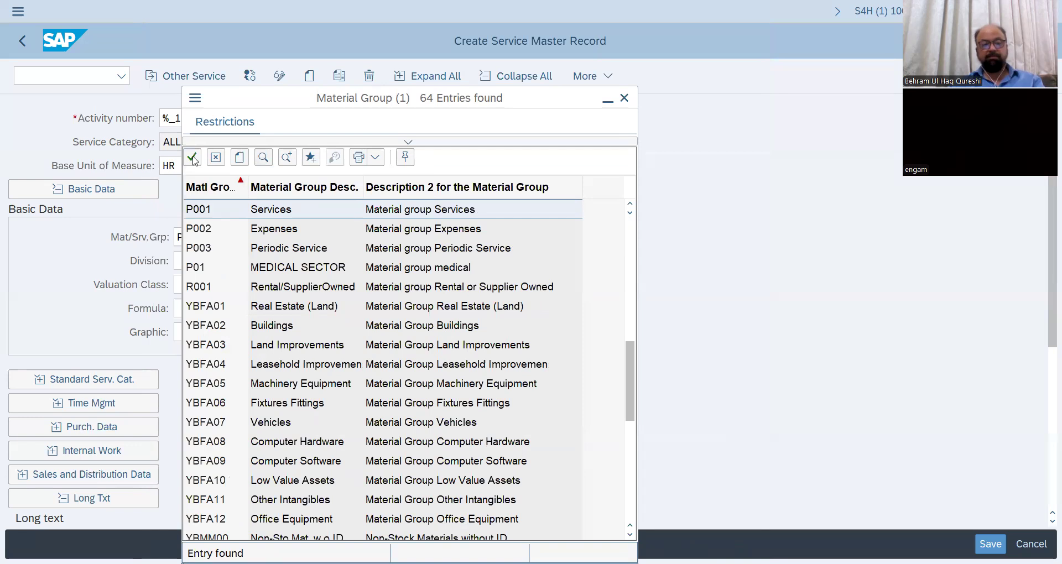
left_click(623, 99)
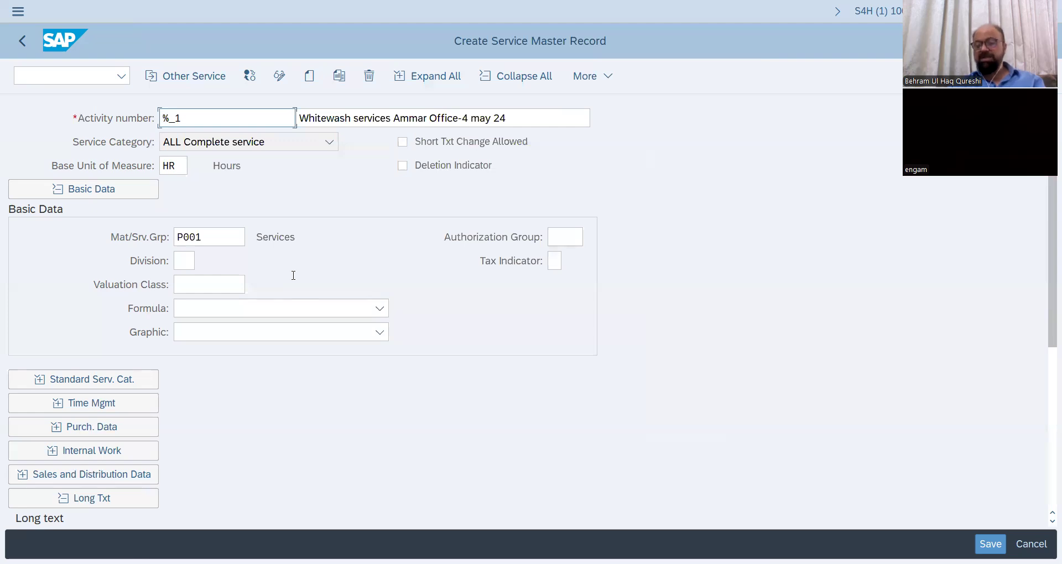
Set the valuation class to 3200 Services, leave the formula empty and save the service master record
left_click(234, 284)
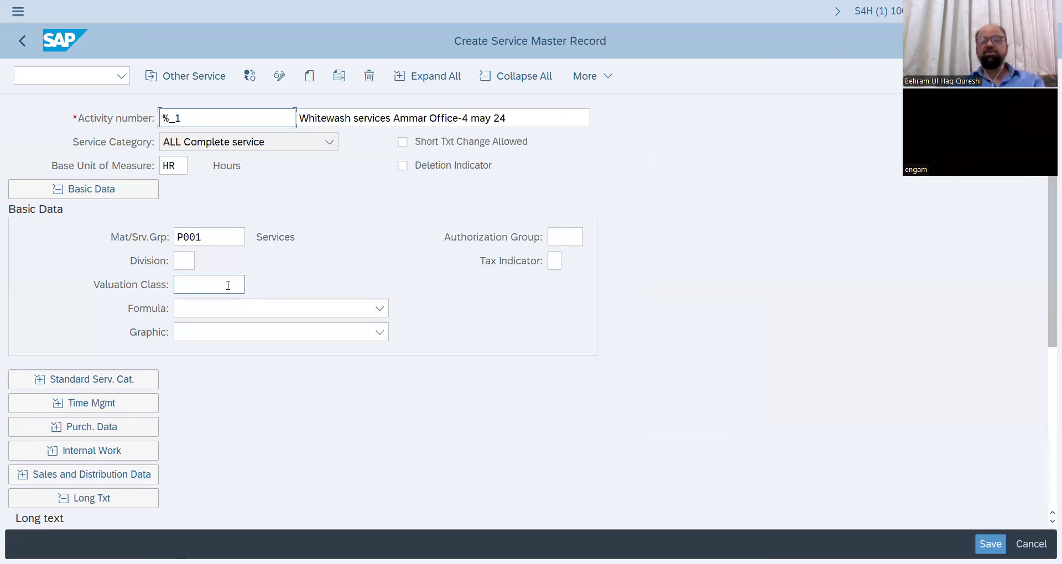
left_click(253, 284)
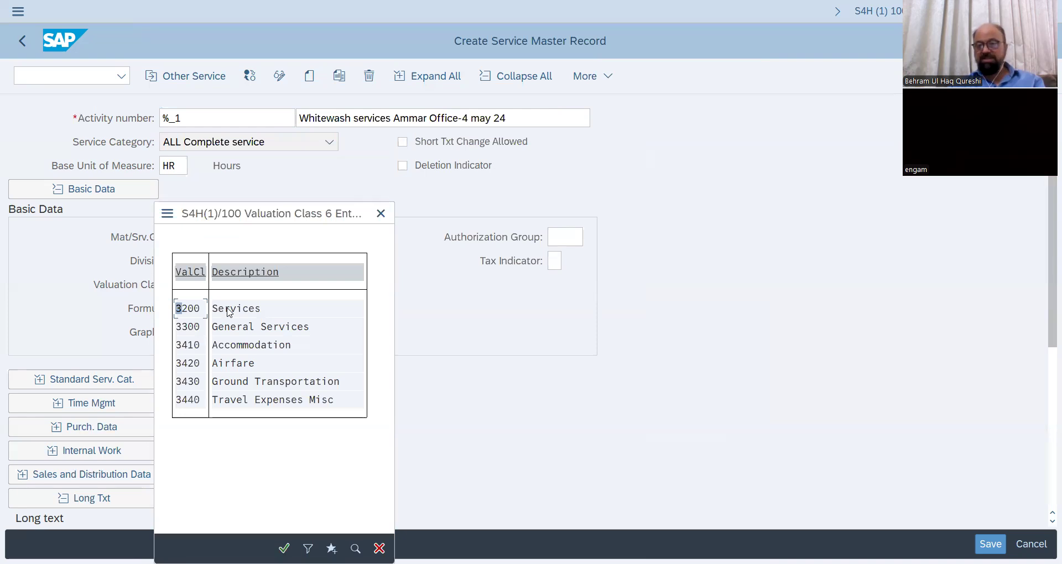
double_click(229, 311)
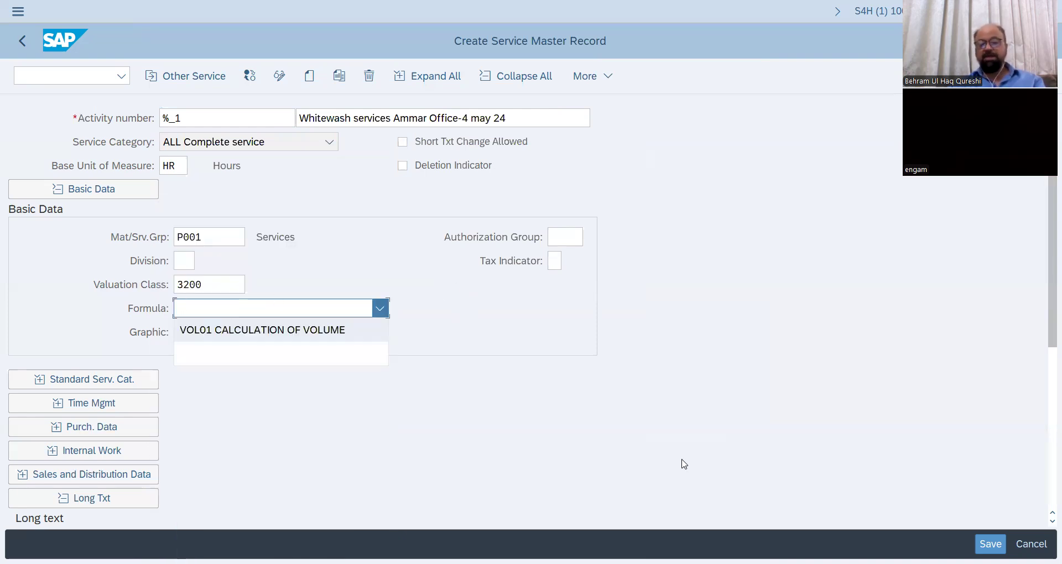
key("Escape")
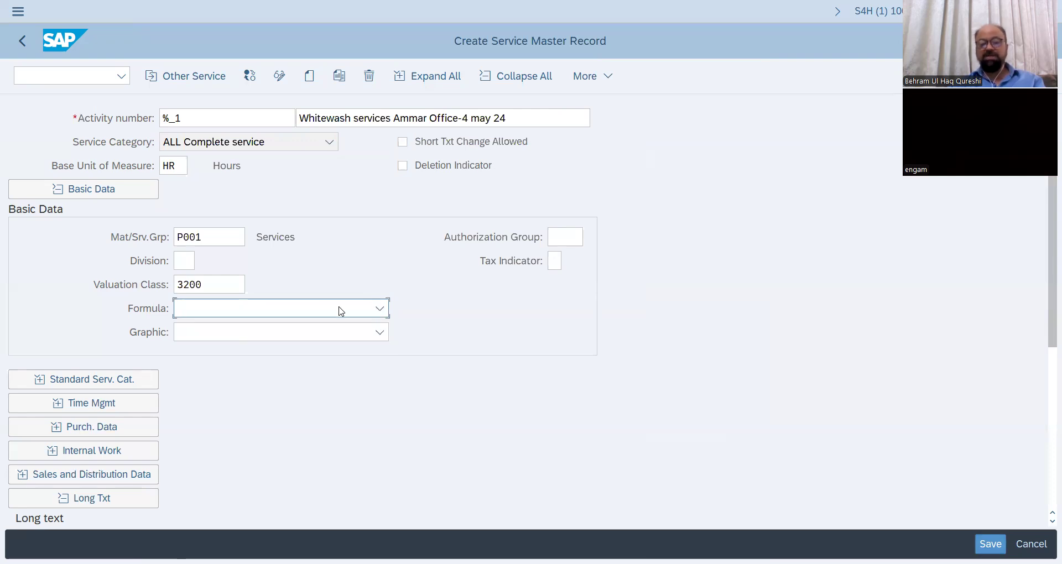
left_click(990, 544)
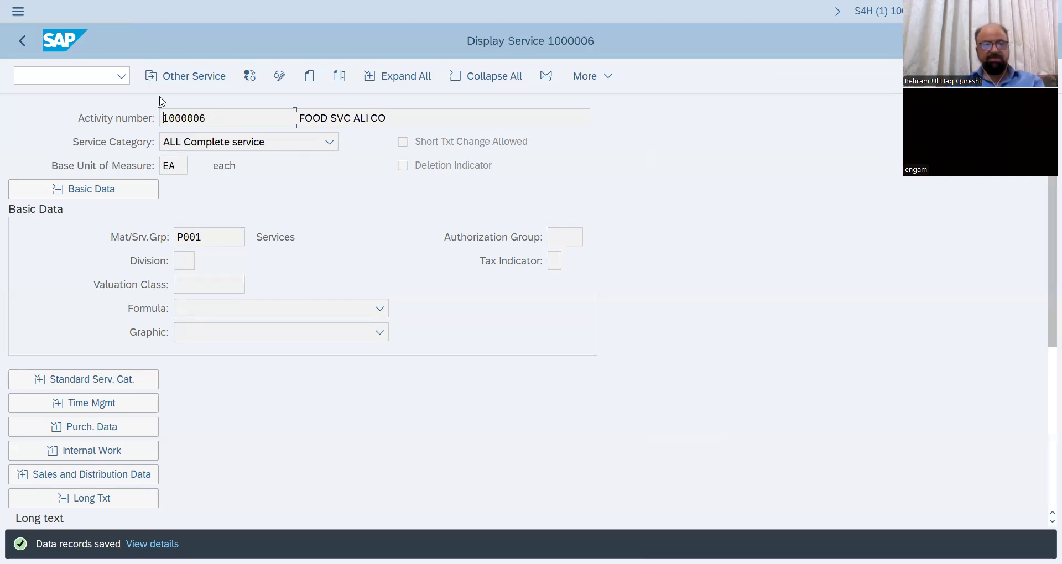
Show the list of existing services, widen it and search it for "white wash", closing the list when done
left_click(250, 76)
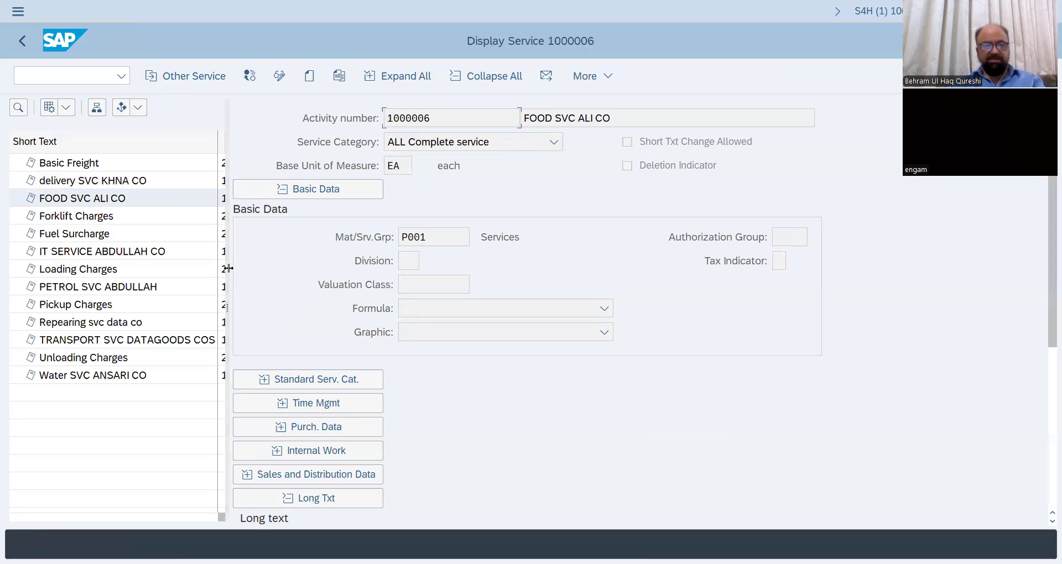
left_click(229, 268)
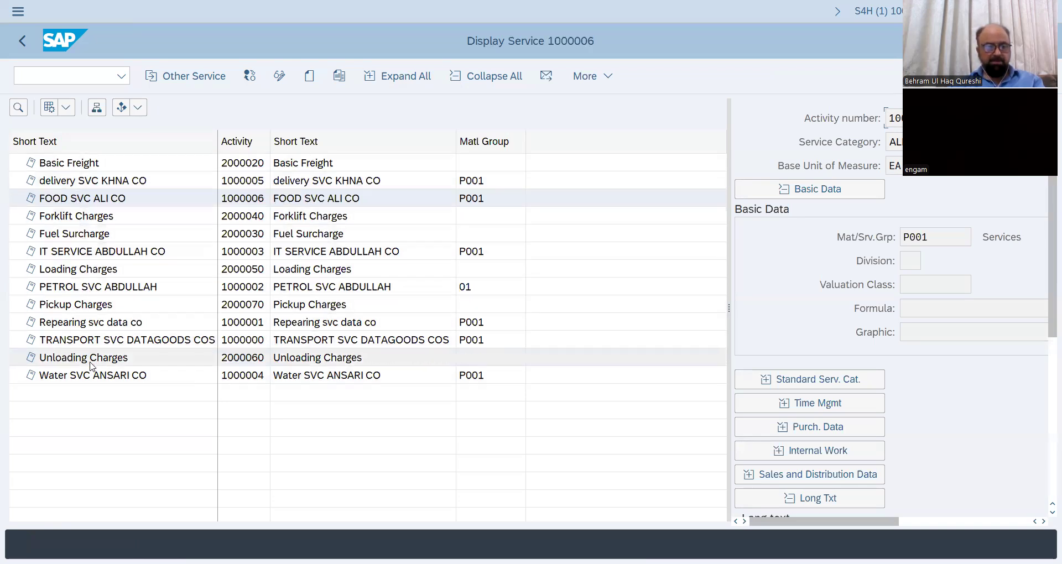
left_click(15, 109)
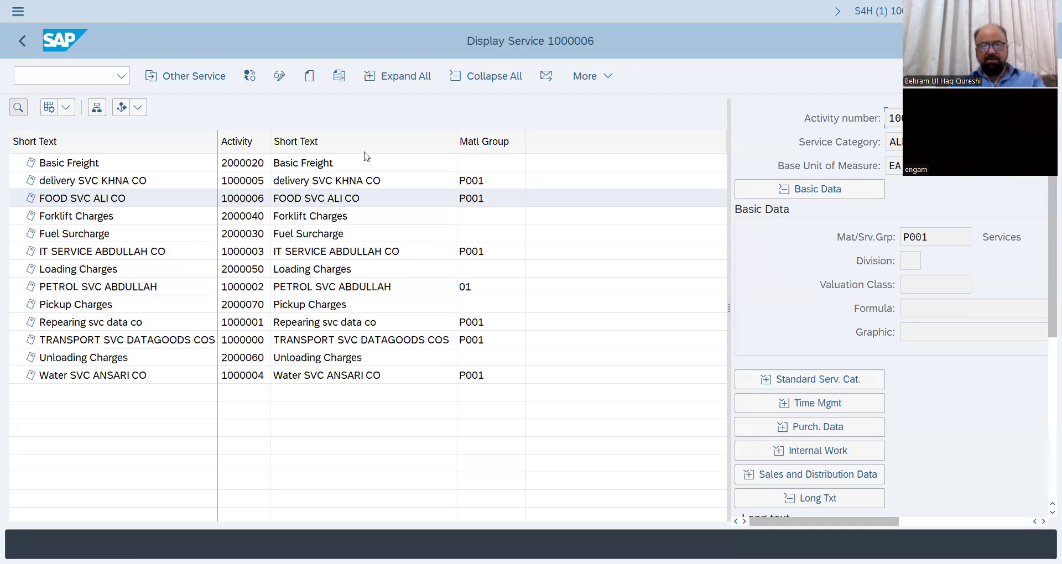
left_click(17, 109)
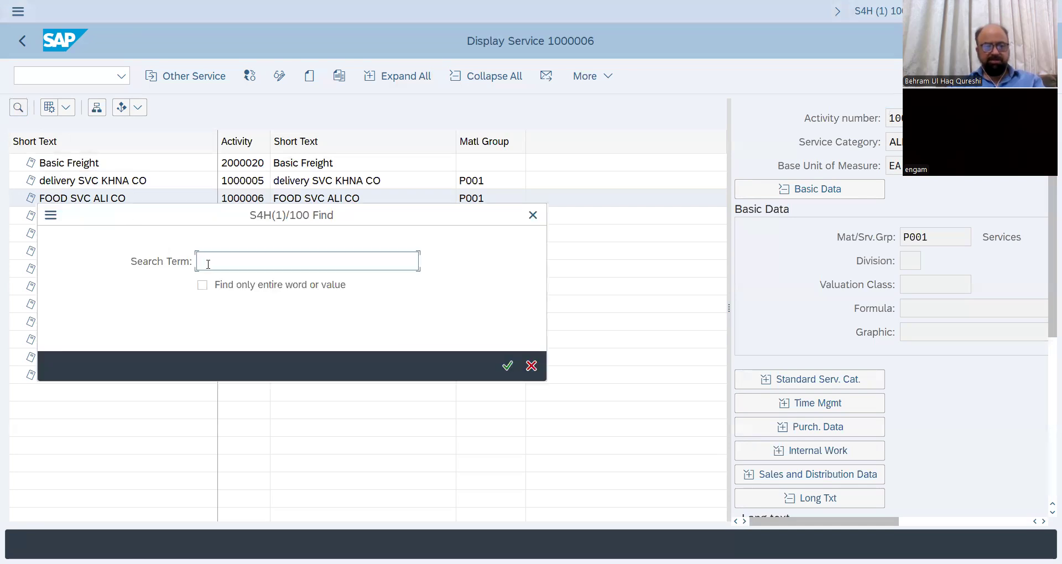
type("wh")
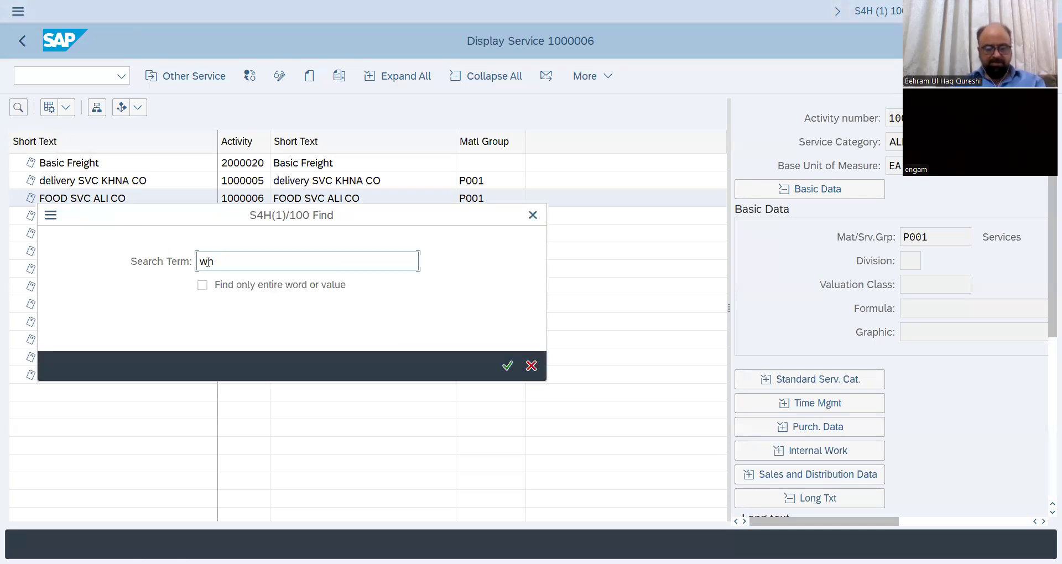
type("ite wash")
key("Return")
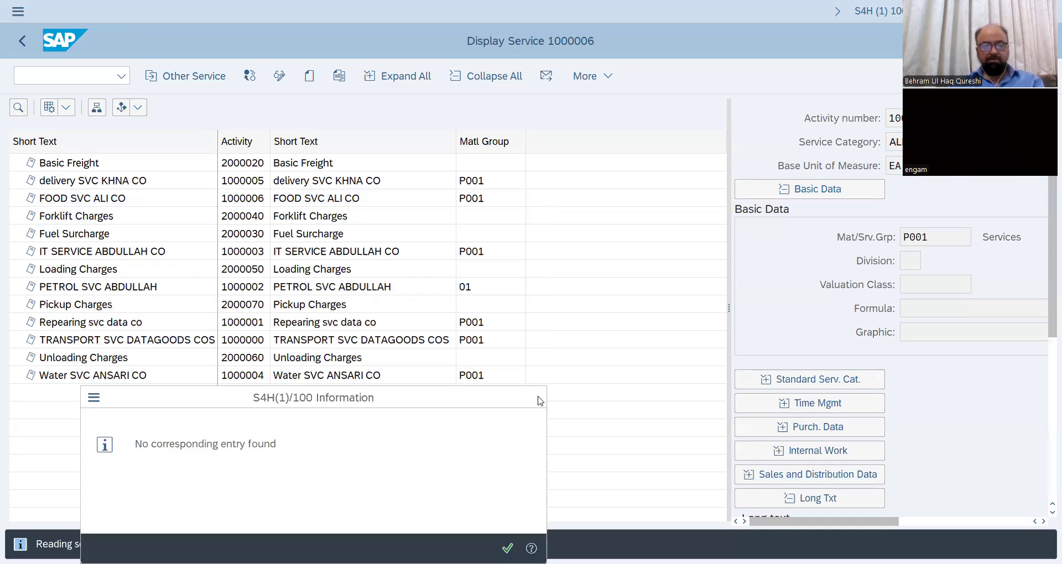
key("Return")
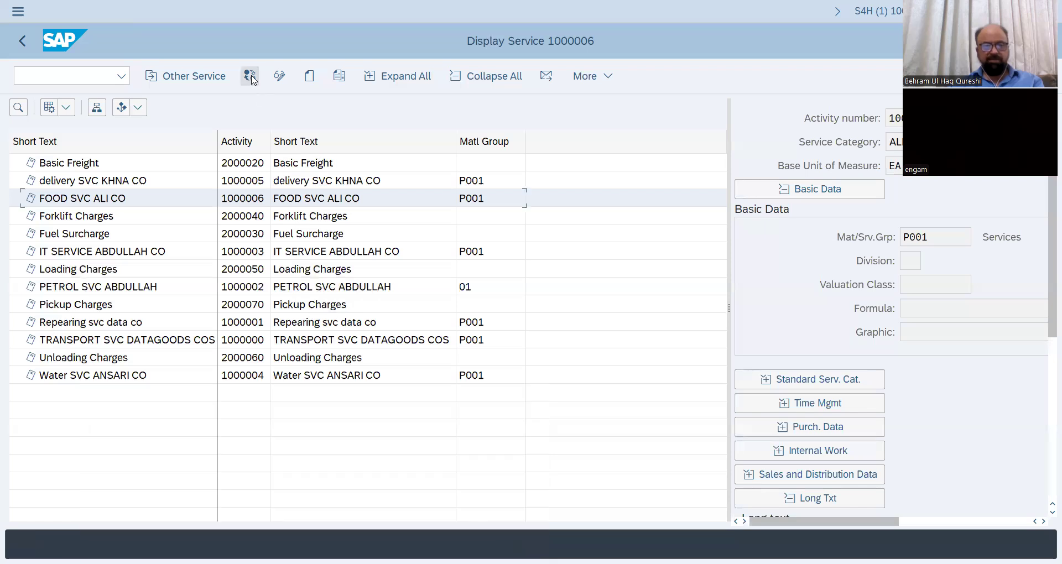
left_click(250, 77)
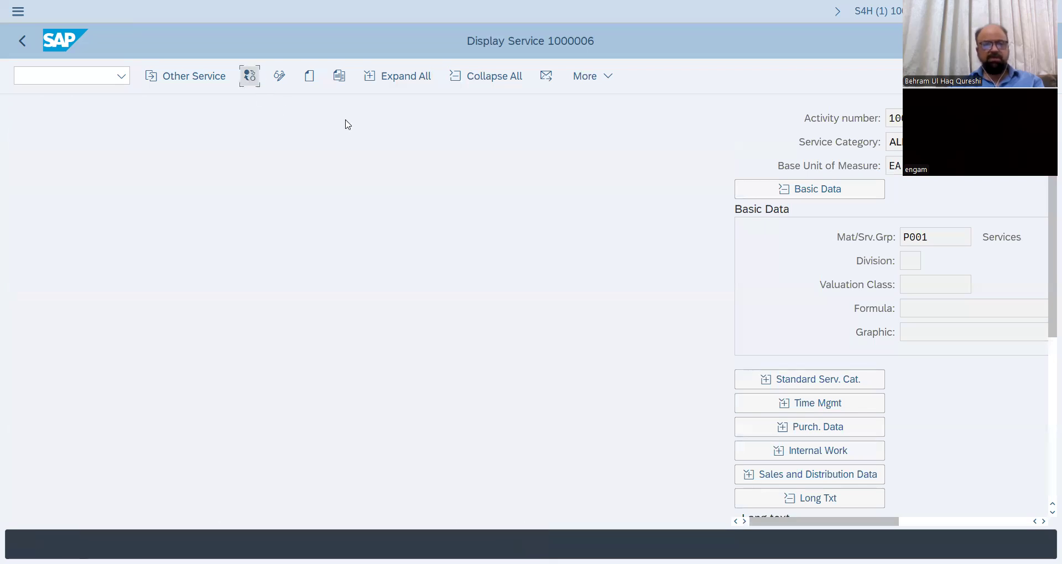
Start another new service record and reuse the earlier short text with "Whitewash services", the person's name and "Office-4 may 24"
left_click(309, 77)
left_click(298, 117)
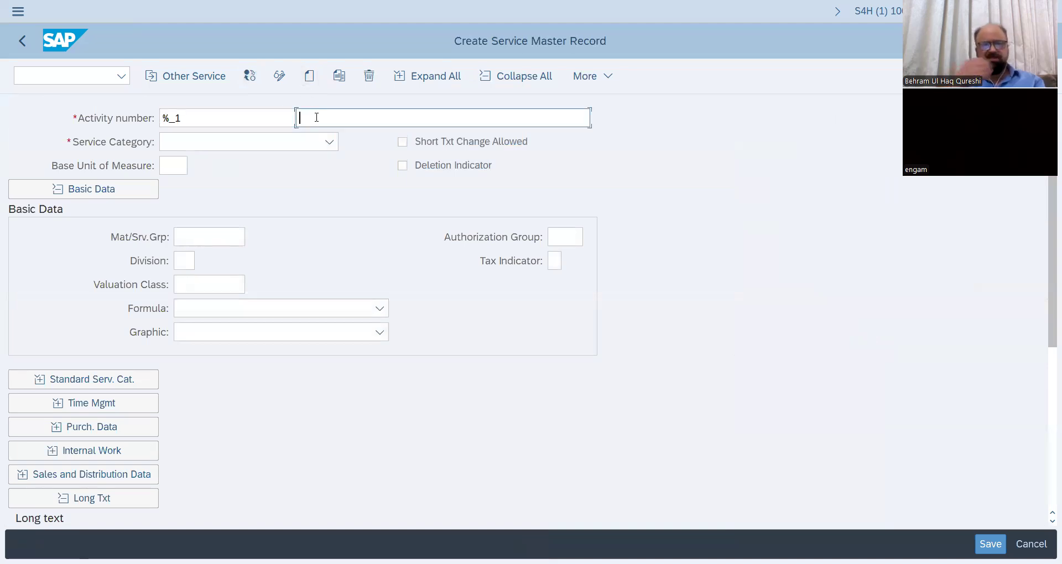
left_click(317, 117)
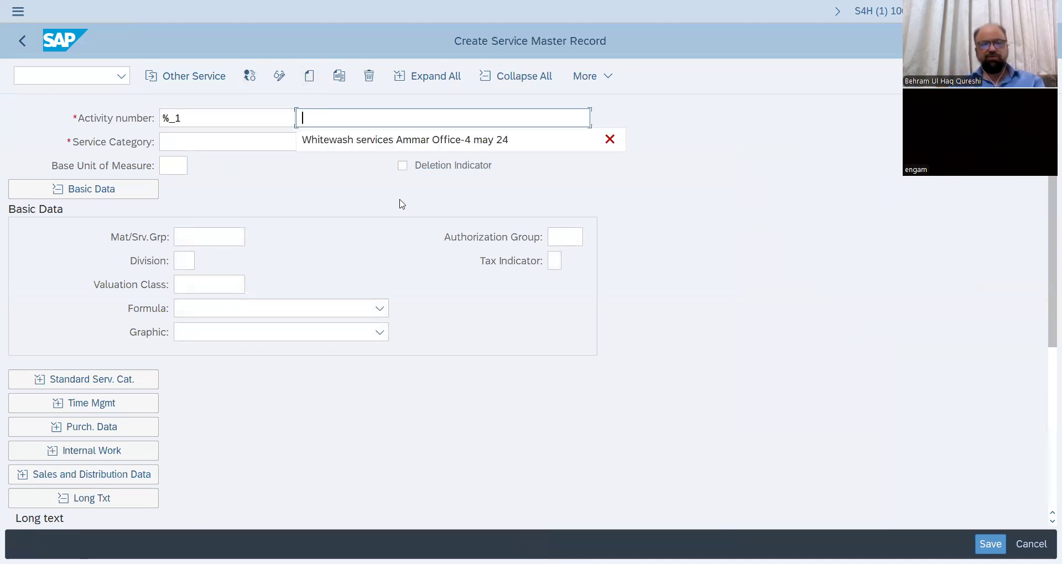
left_click(391, 140)
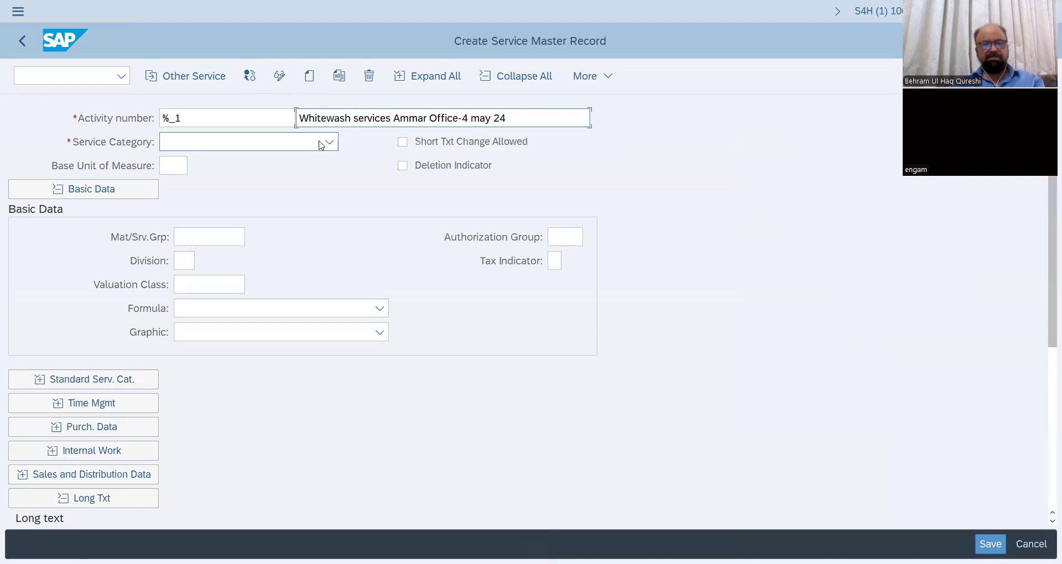
Set the new record's service category to ALL Complete service and its base unit of measure to HR
left_click(328, 143)
left_click(265, 161)
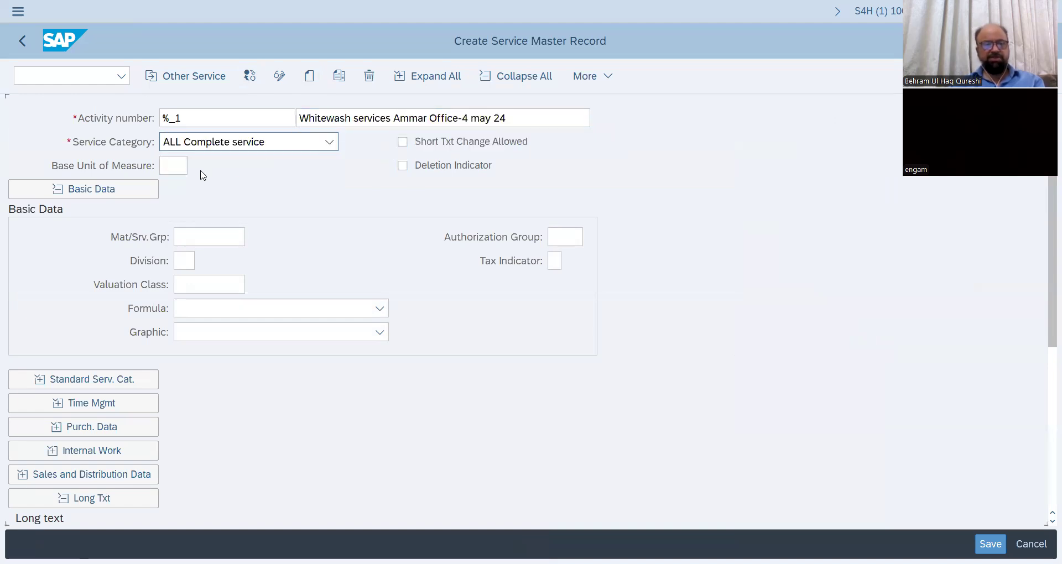
left_click(188, 165)
type("hr")
key("Return")
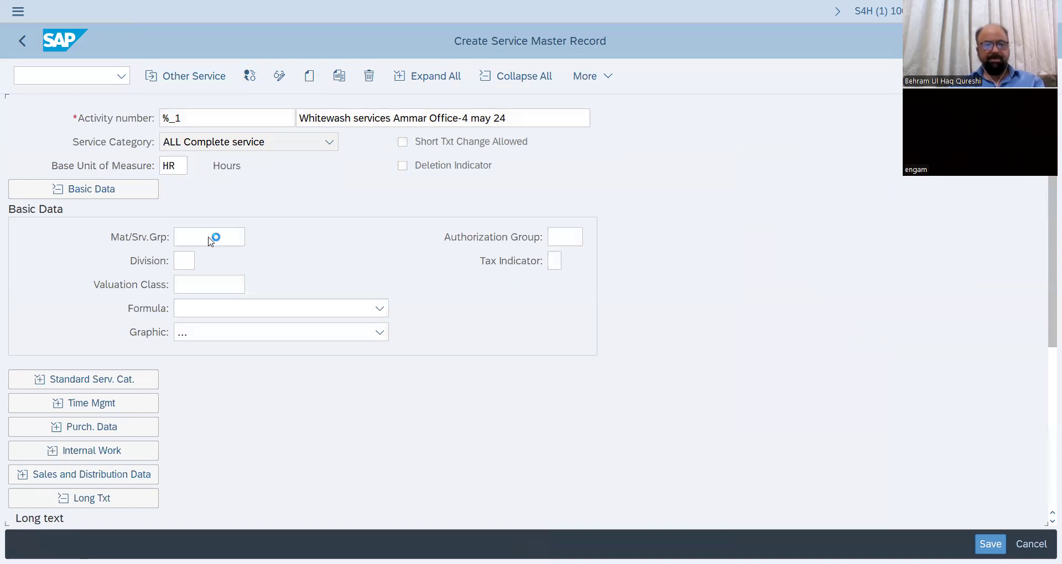
Search the material groups for "service" and assign P001 Services as the new record's material/service group
left_click(222, 237)
left_click(253, 241)
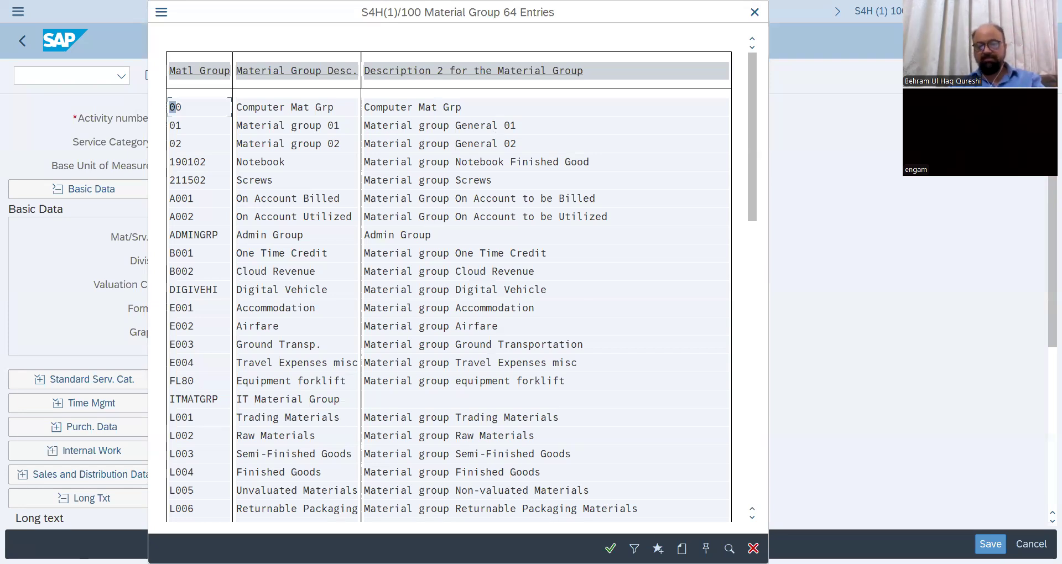
left_click(705, 547)
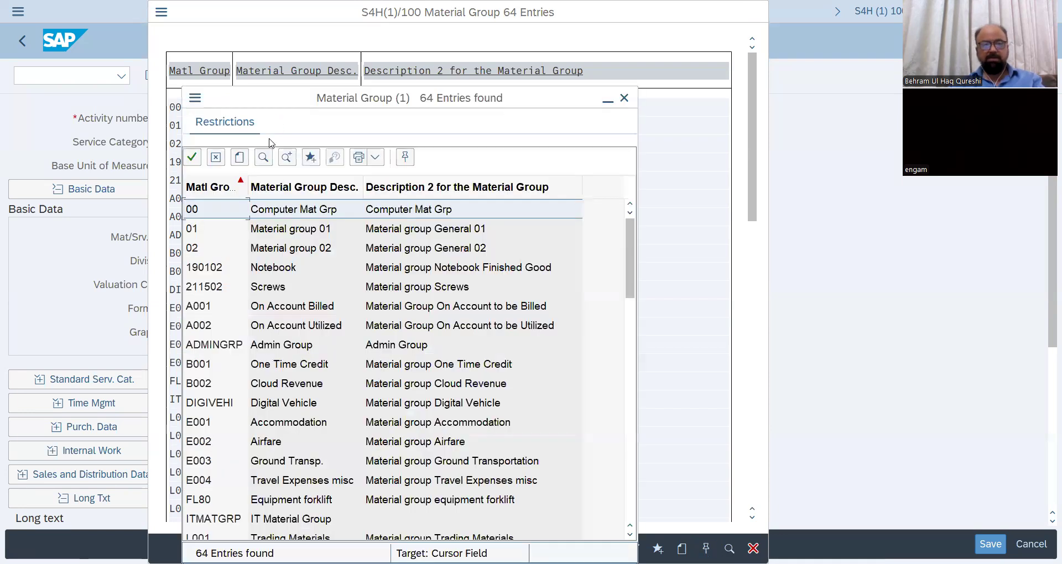
left_click(263, 157)
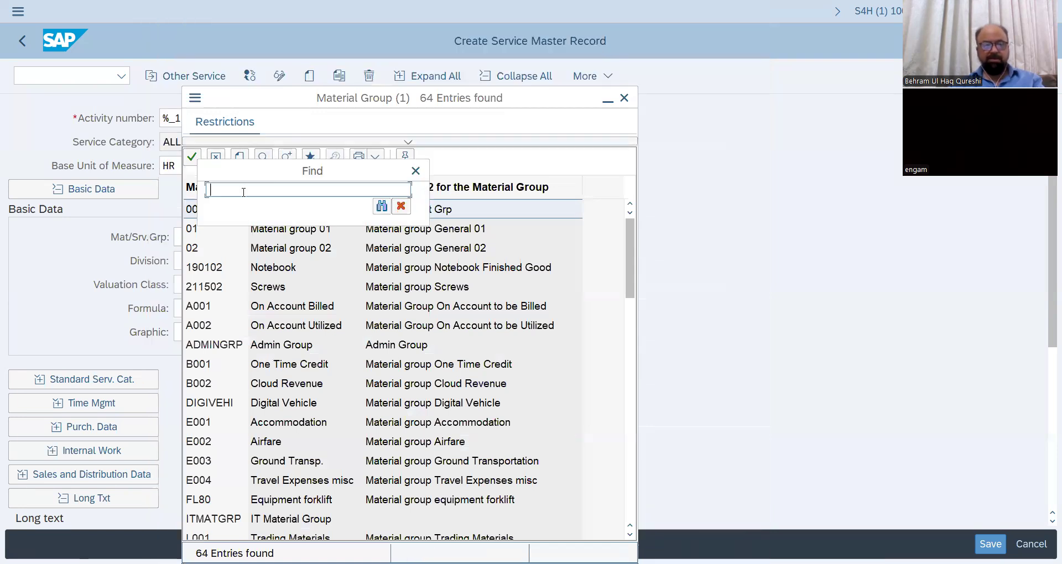
type("serv")
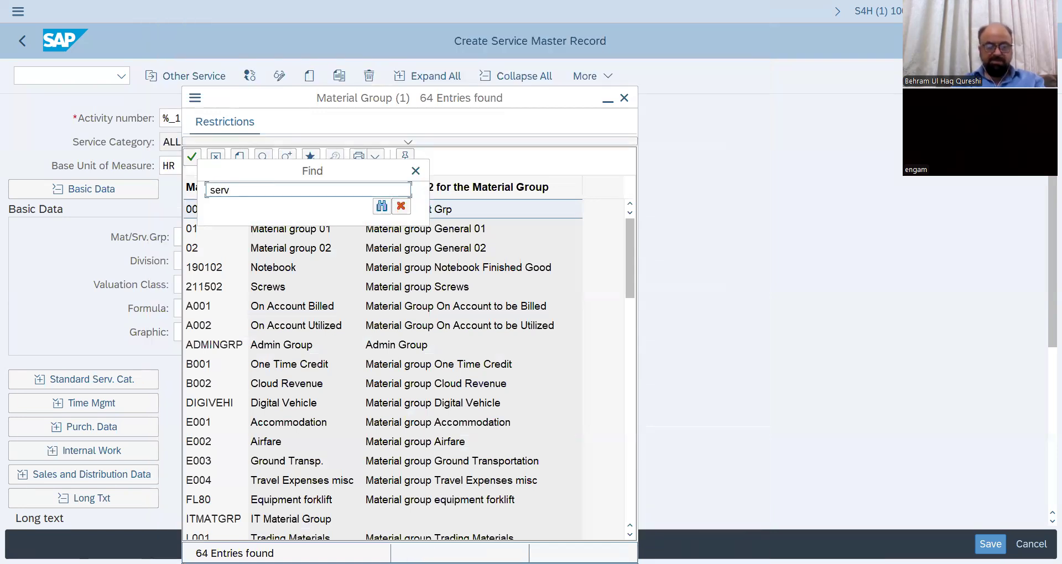
type("ice")
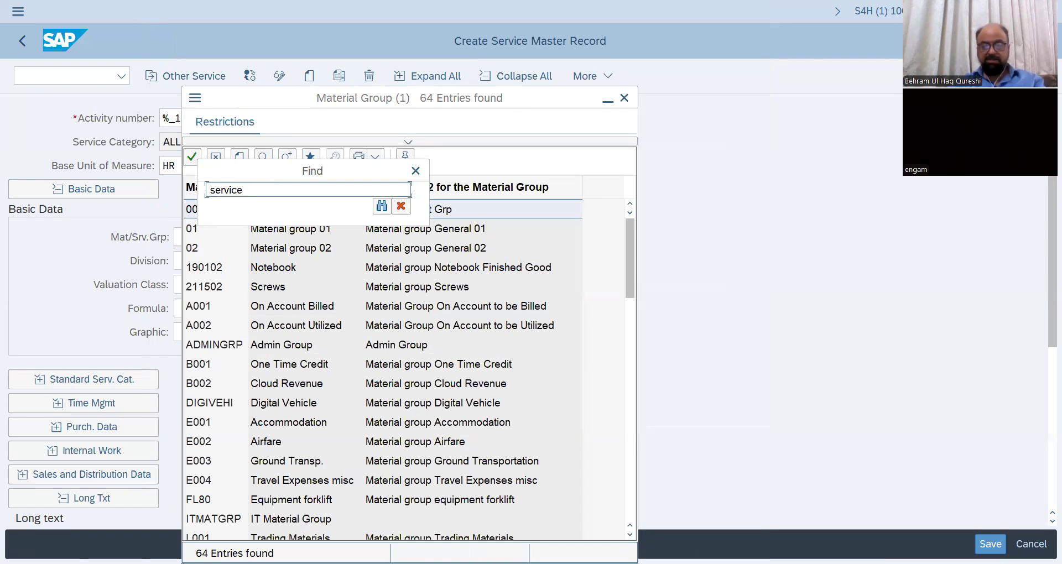
key("Return")
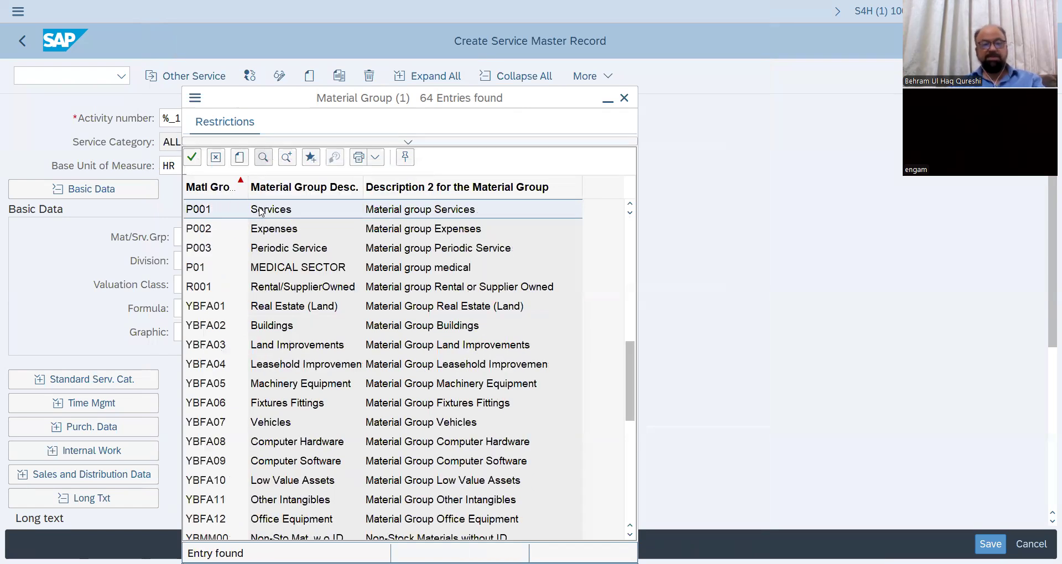
double_click(262, 211)
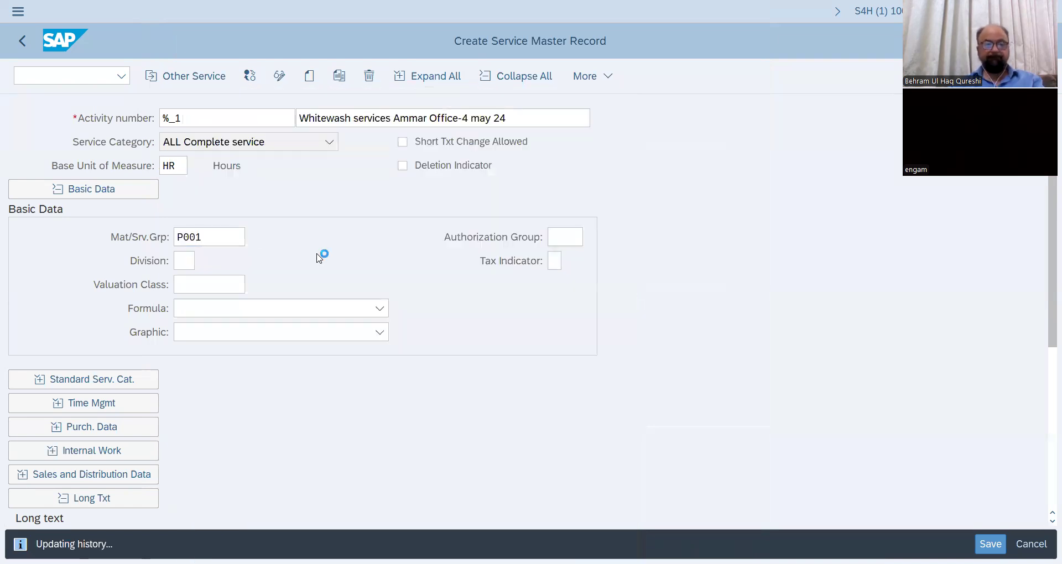
Set the valuation class to 3200 and save the new whitewash service record
left_click(215, 286)
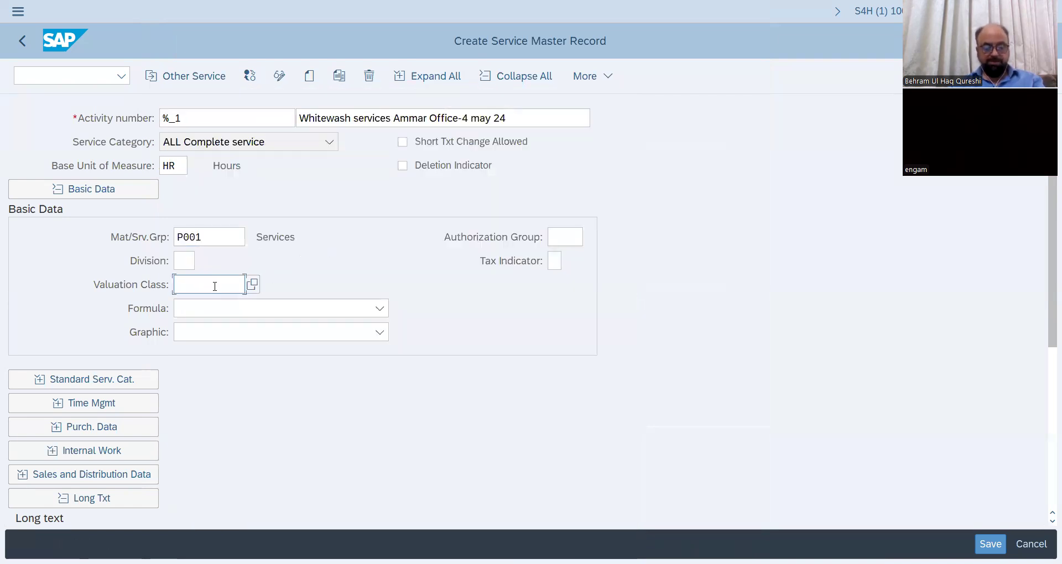
type("3200")
key("Return")
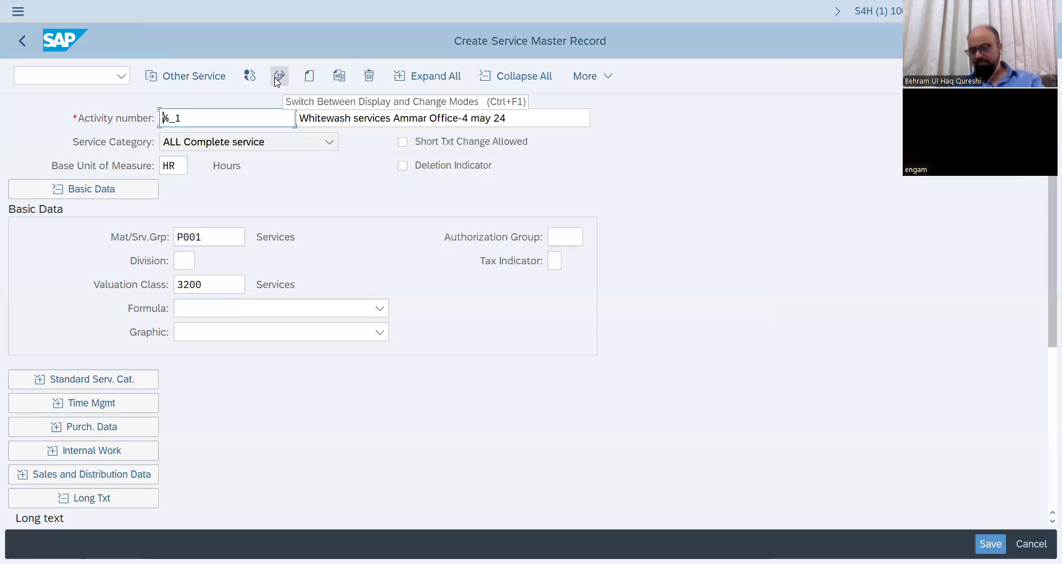
left_click(990, 544)
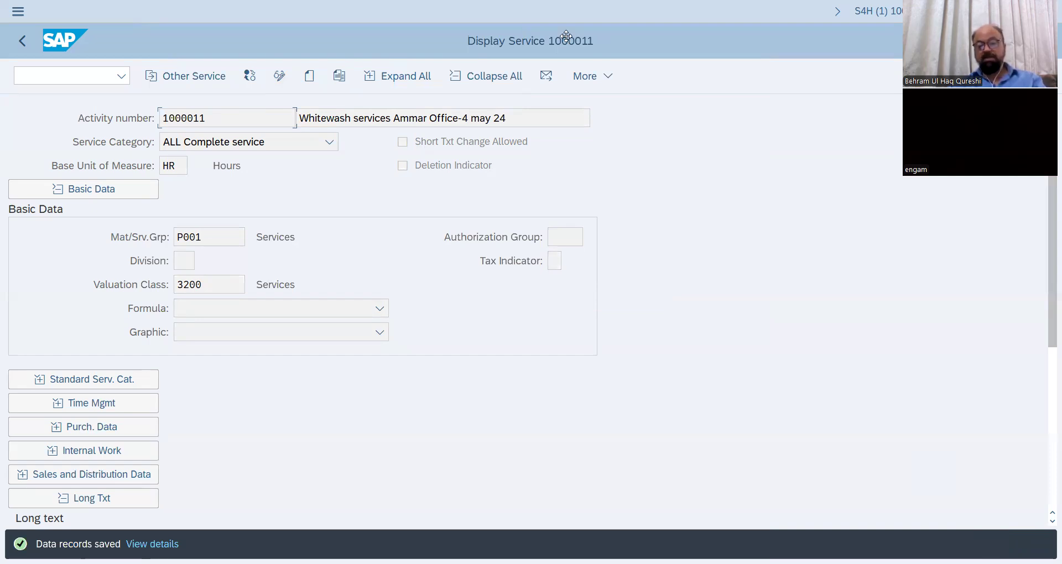
Switch to the Word training notes and review the purchase requisition definition, its transaction codes and the procure-to-pay cycle
key("alt+Tab")
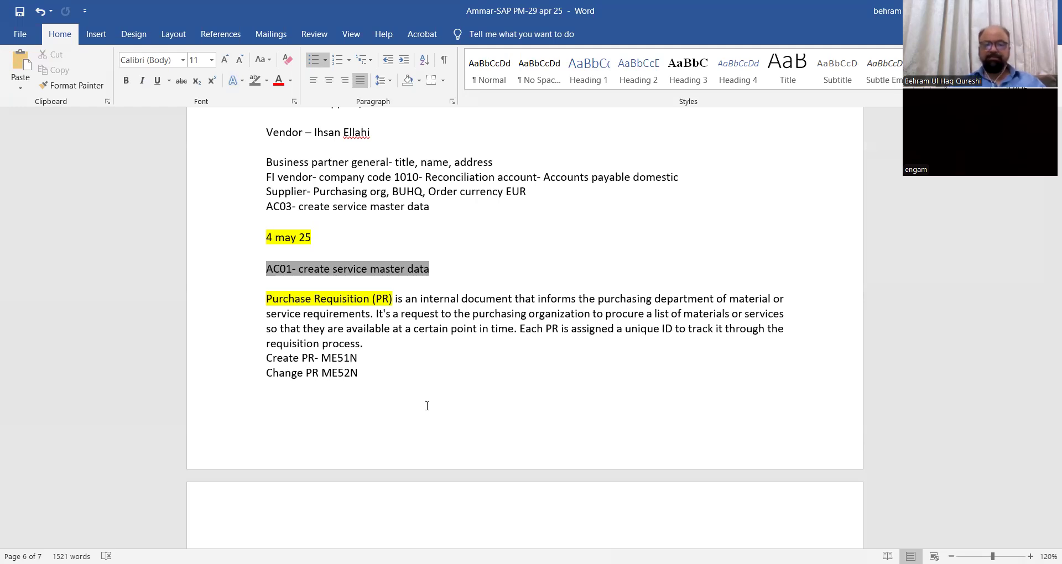
scroll(401, 382, "down", 2)
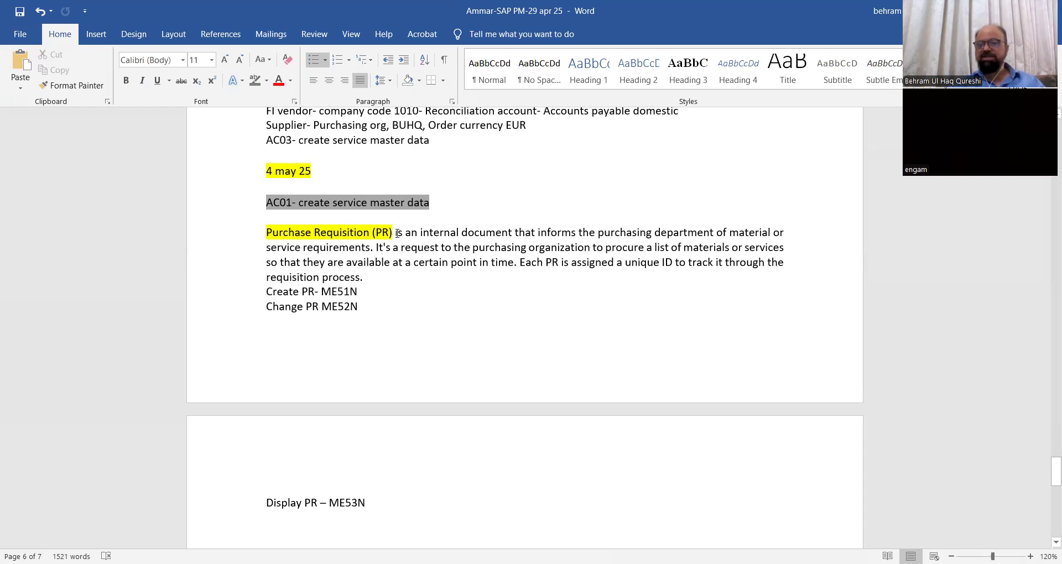
left_click_drag(296, 254, 396, 495)
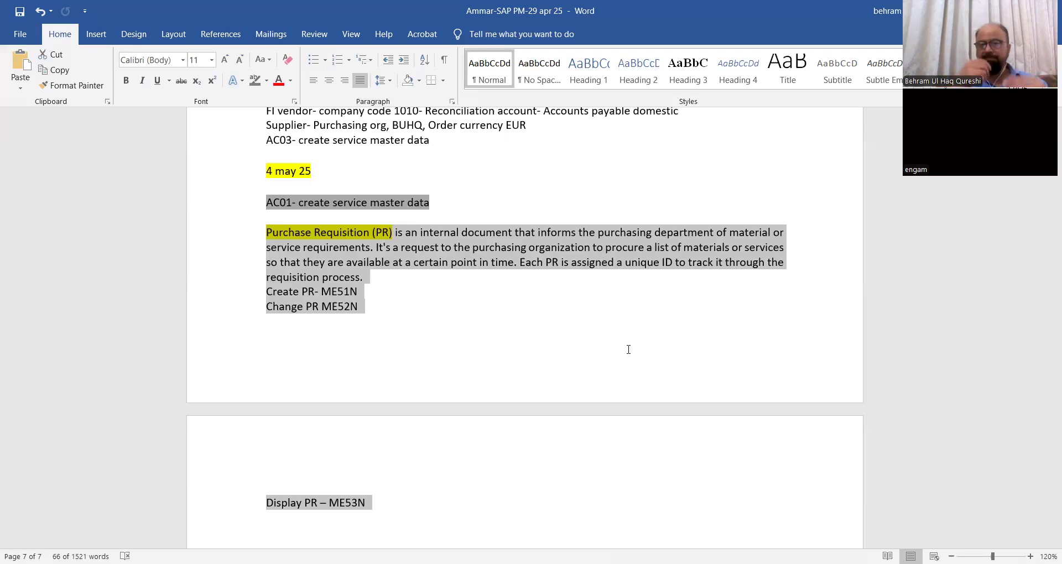
left_click(396, 275)
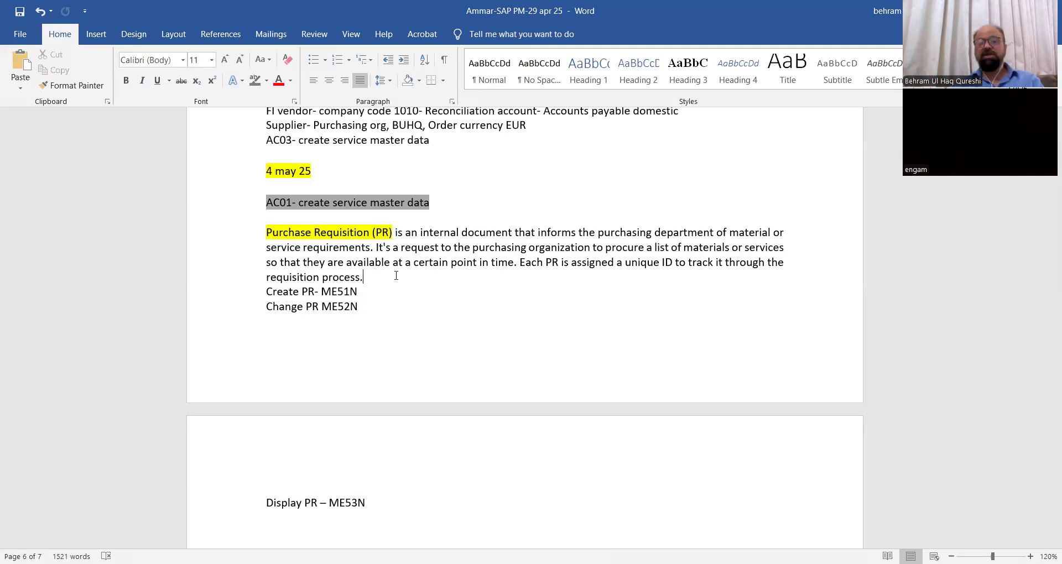
scroll(397, 276, "up", 20)
scroll(427, 177, "up", 12)
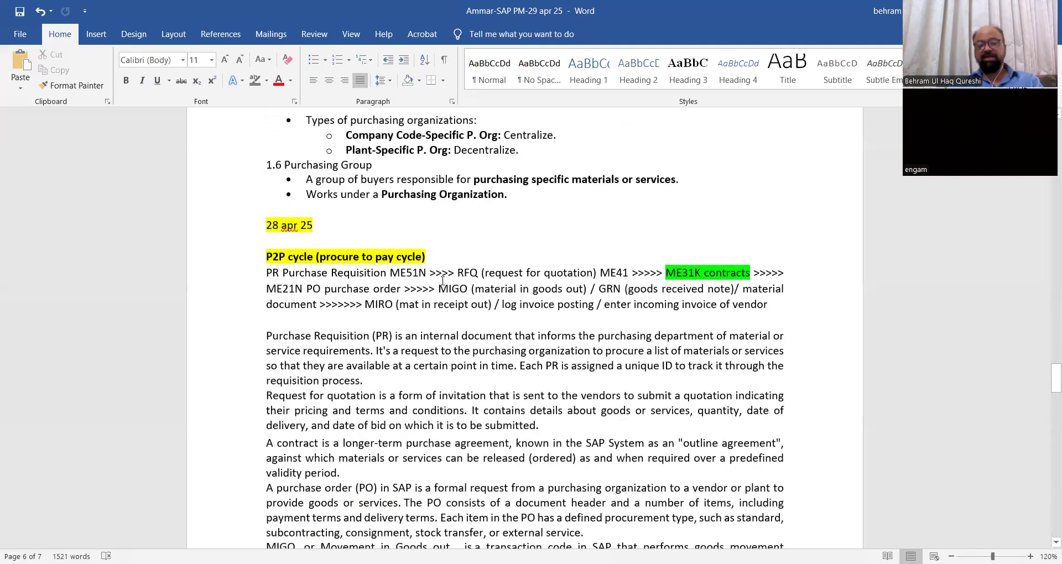
left_click_drag(456, 272, 622, 282)
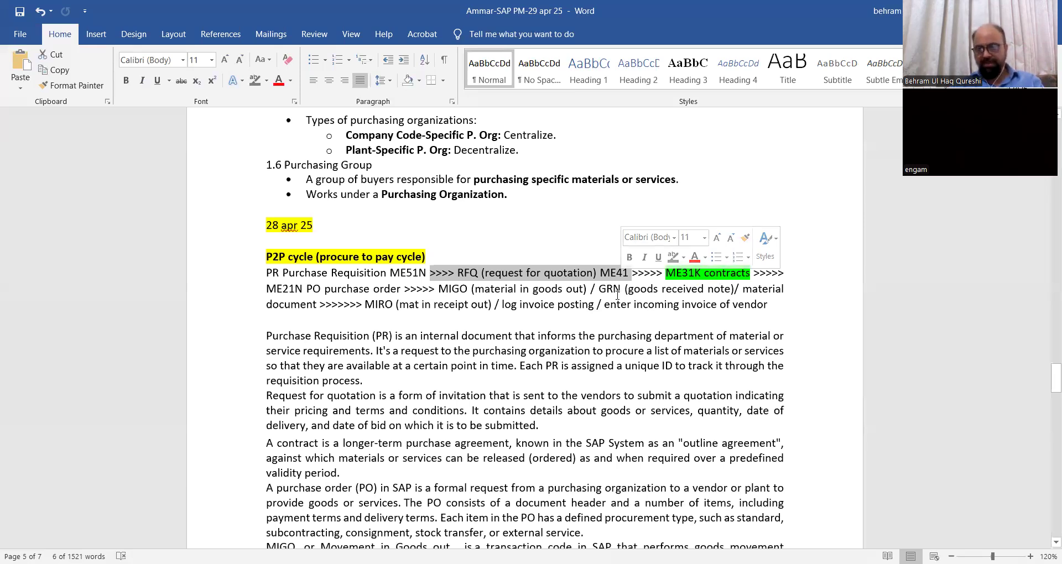
scroll(438, 261, "down", 18)
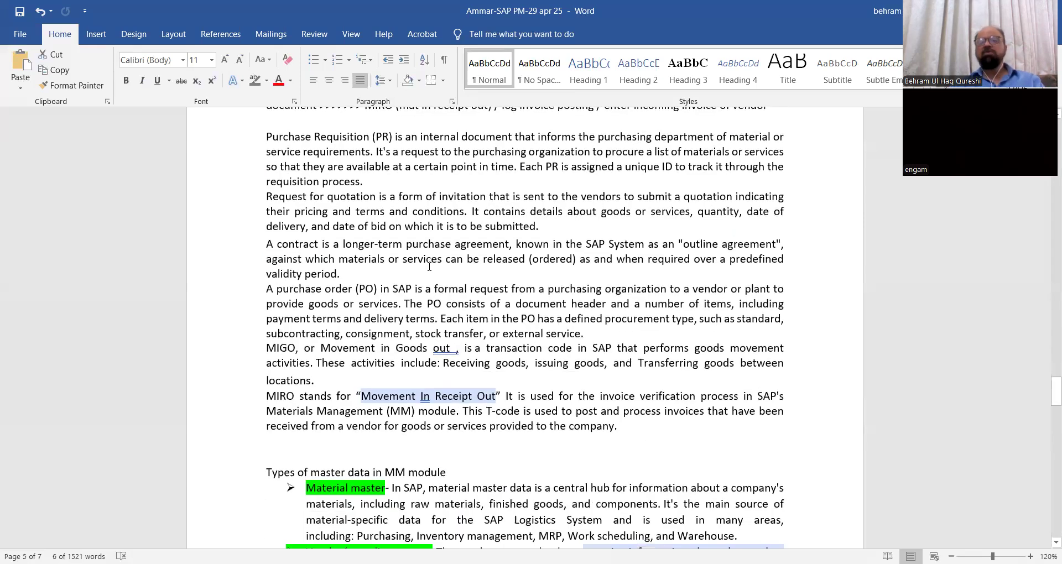
scroll(437, 261, "down", 16)
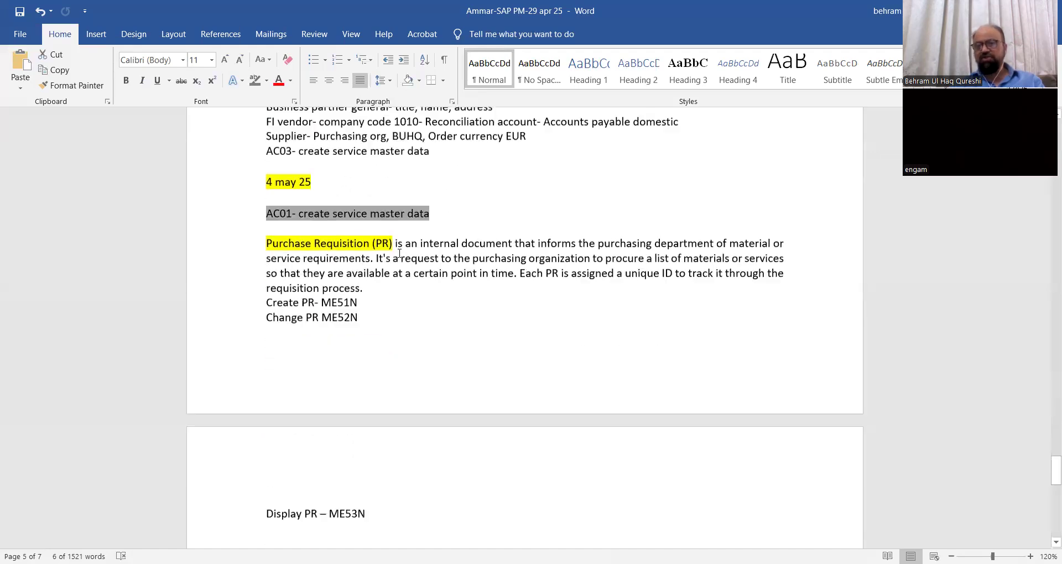
scroll(364, 238, "up", 5)
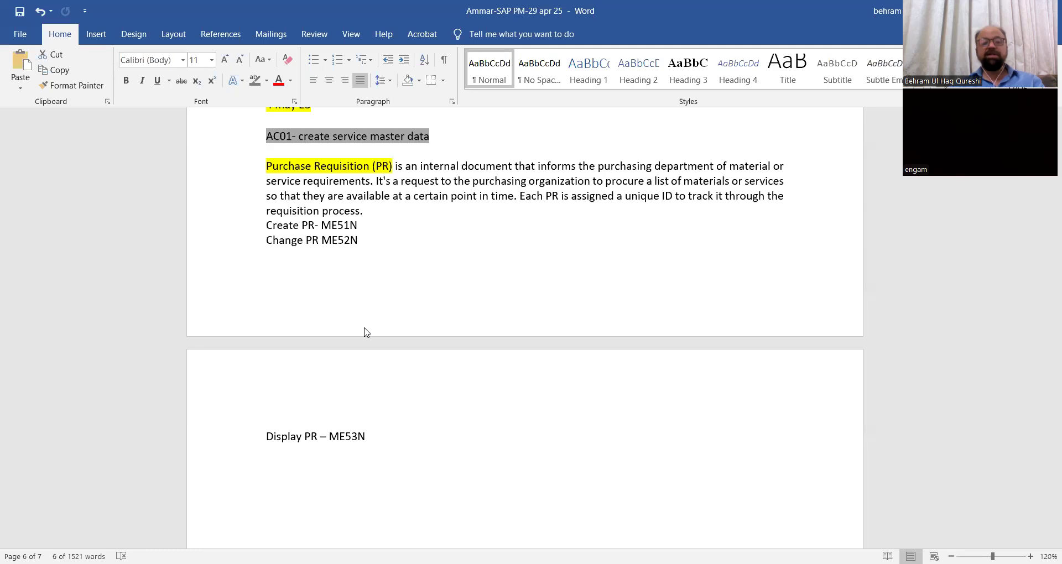
Switch back to SAP and start a new purchase requisition with transaction ME51N
key("alt+Tab")
type("/n")
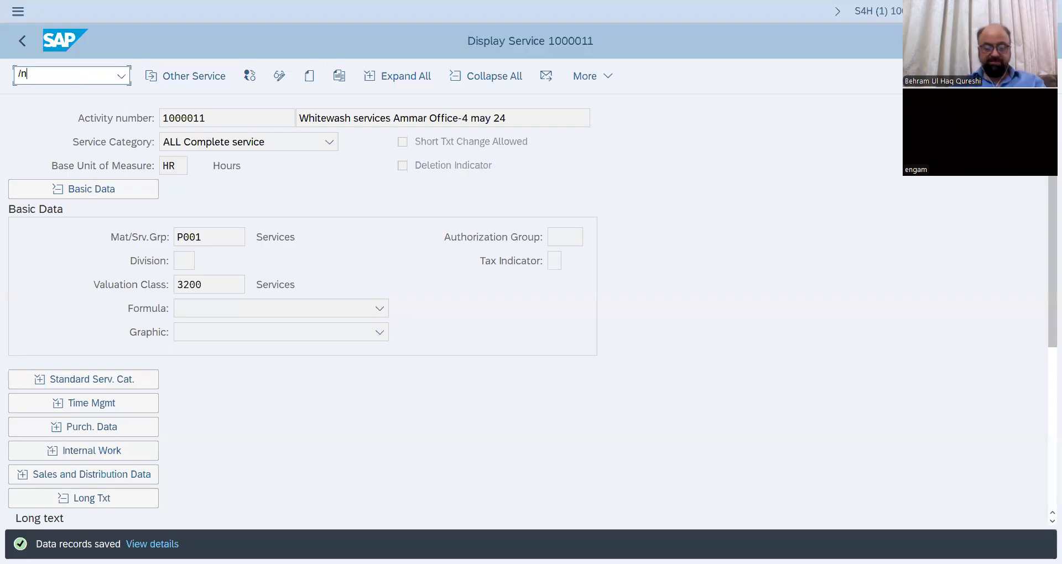
type("me51n")
key("Return")
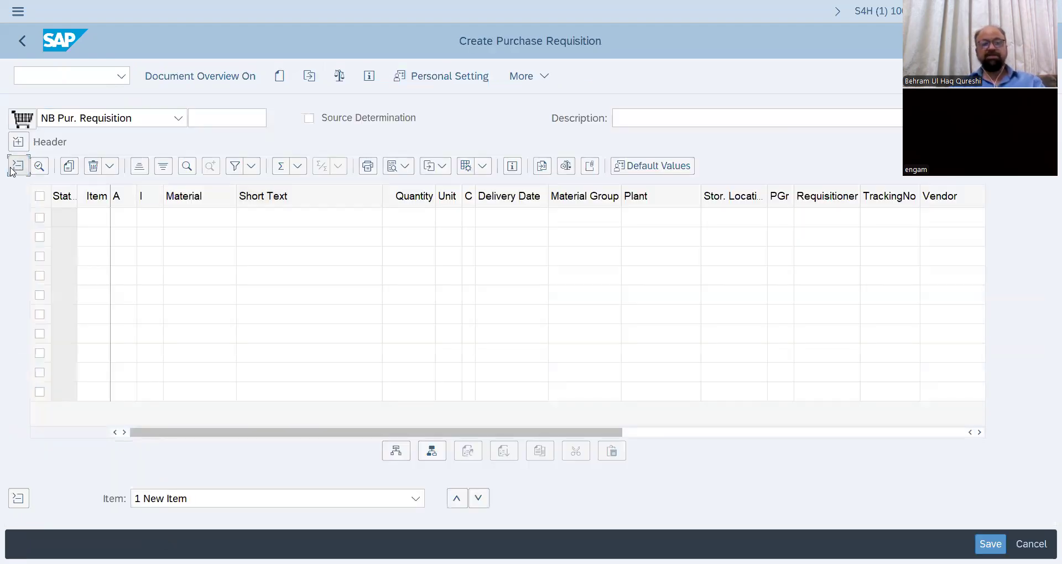
Expand the requisition's header and item overview and enter the header note "PR has been created by" followed by the creator's name
left_click(13, 167)
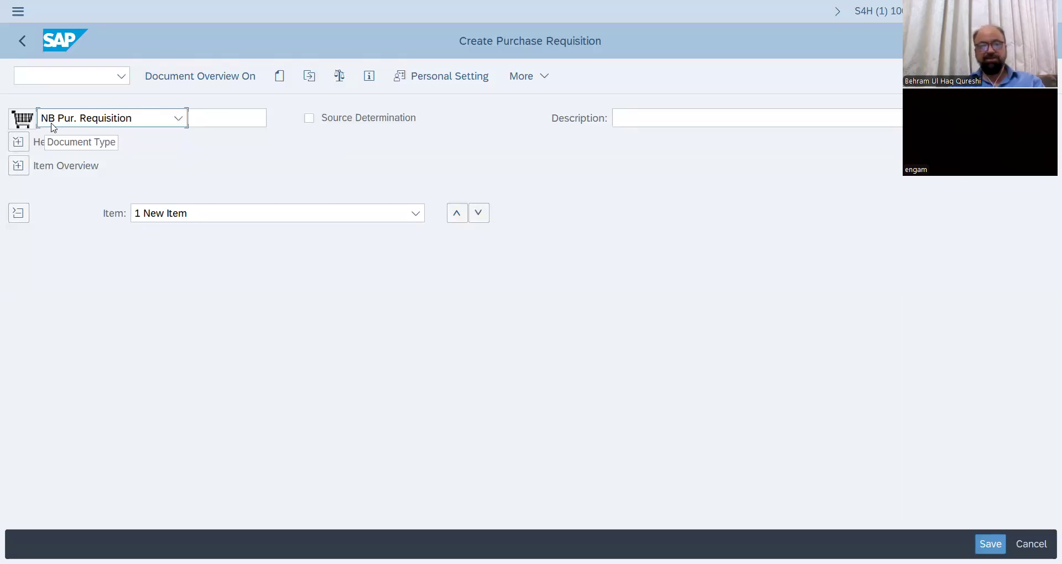
left_click(21, 143)
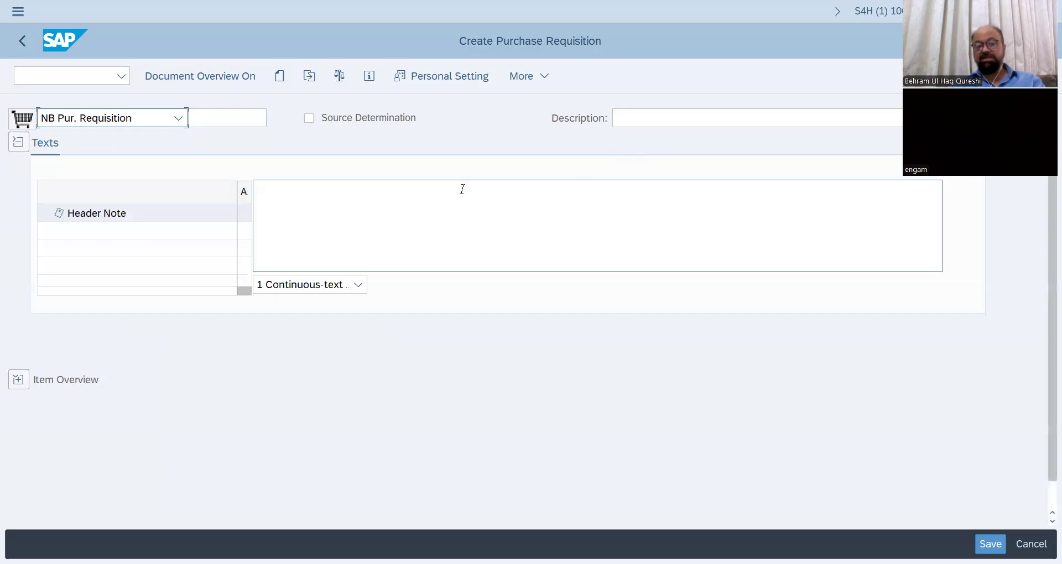
left_click(277, 203)
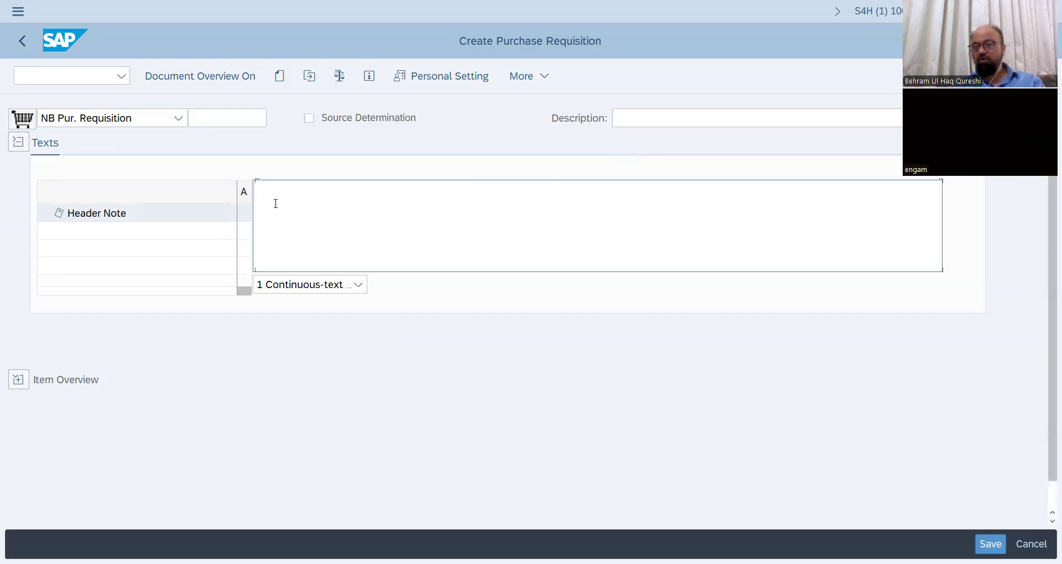
left_click(18, 379)
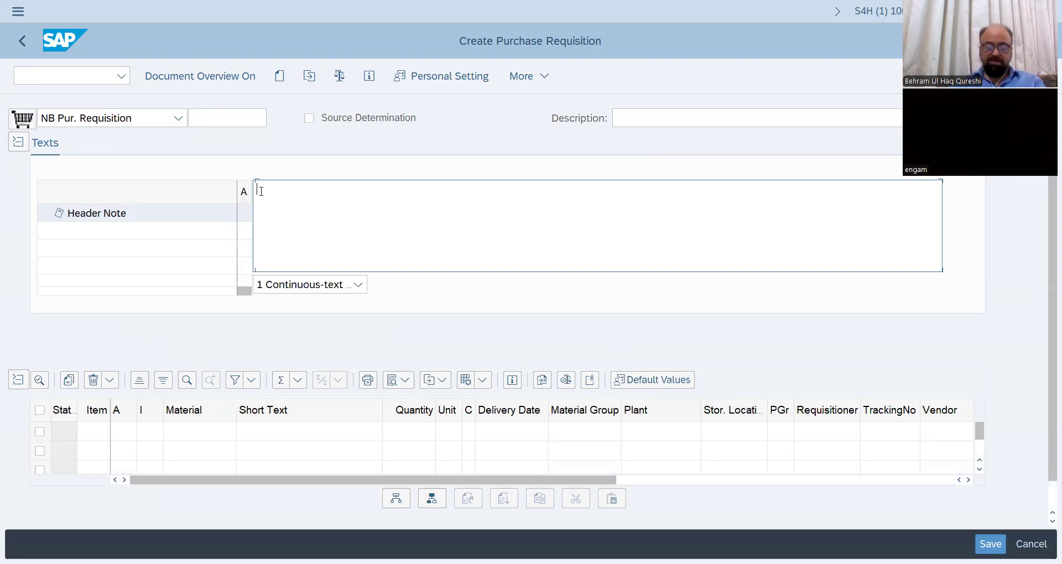
type("PR has b")
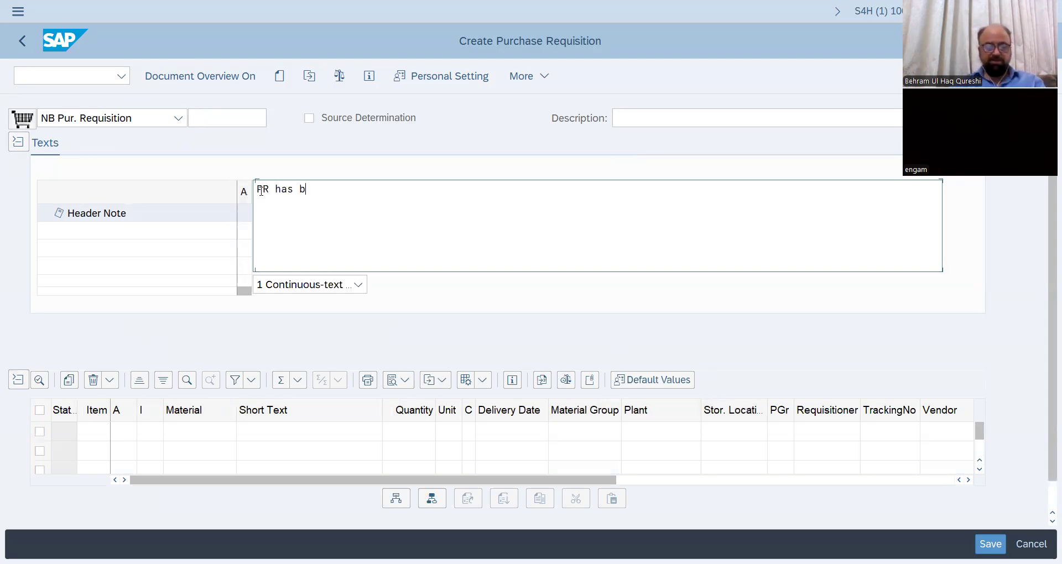
type("een creat")
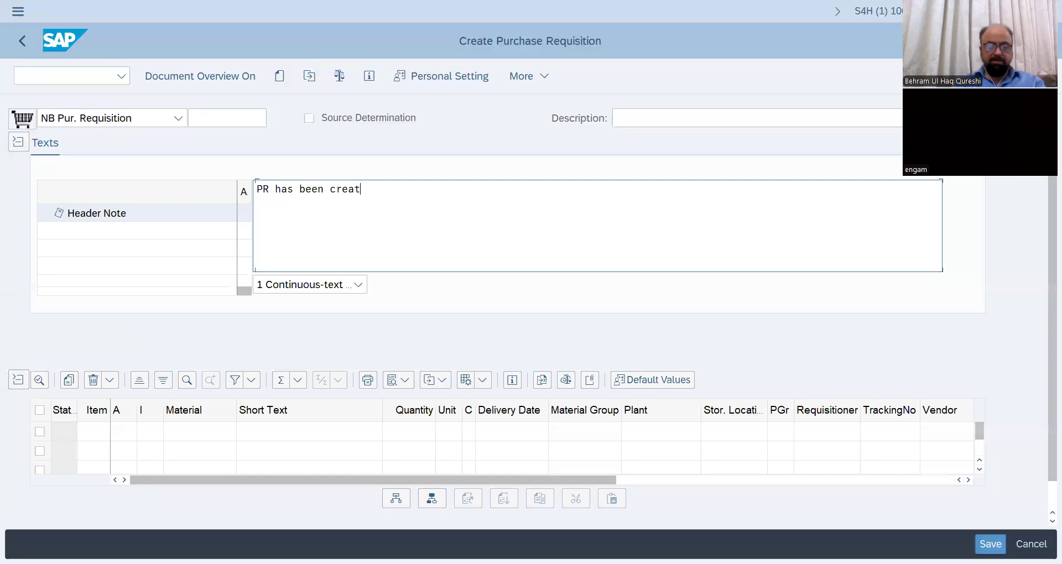
type("ed by")
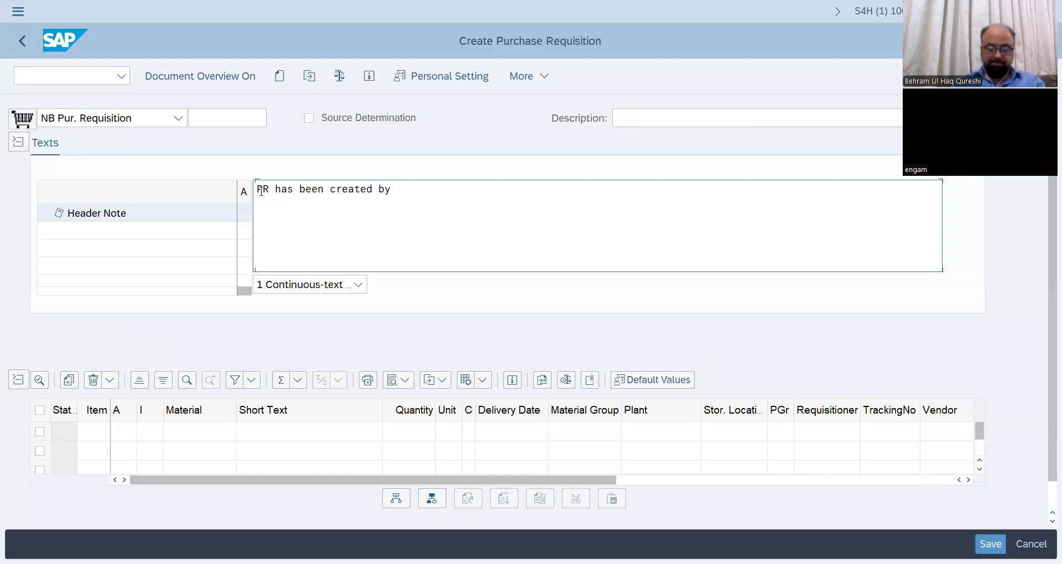
type(" Behram.")
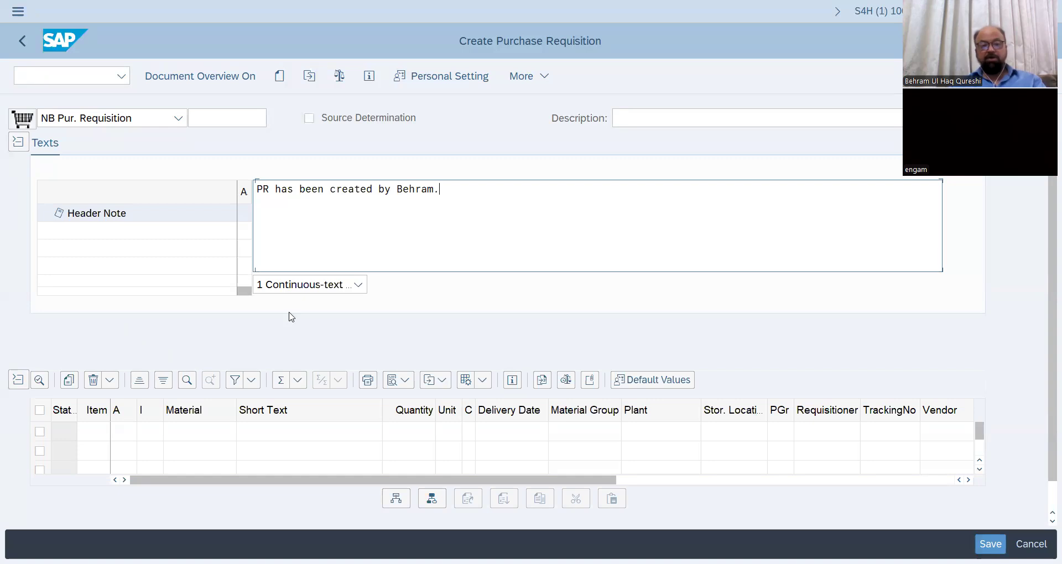
Look up the materials of plant BUHQ and assign the Asus Laptop - 28 apr 25, material 2361, to the first requisition item
left_click(215, 431)
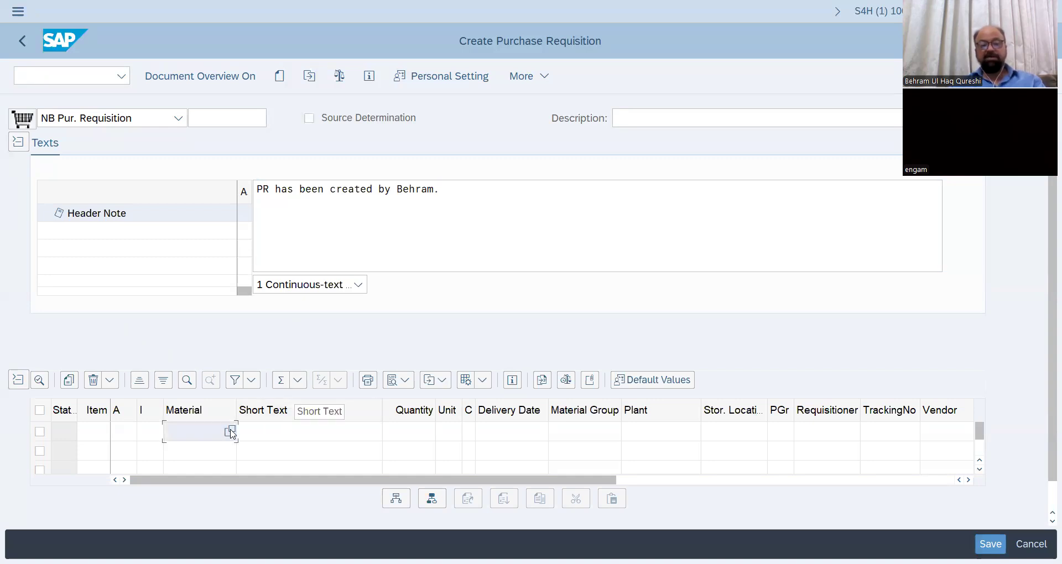
left_click(230, 432)
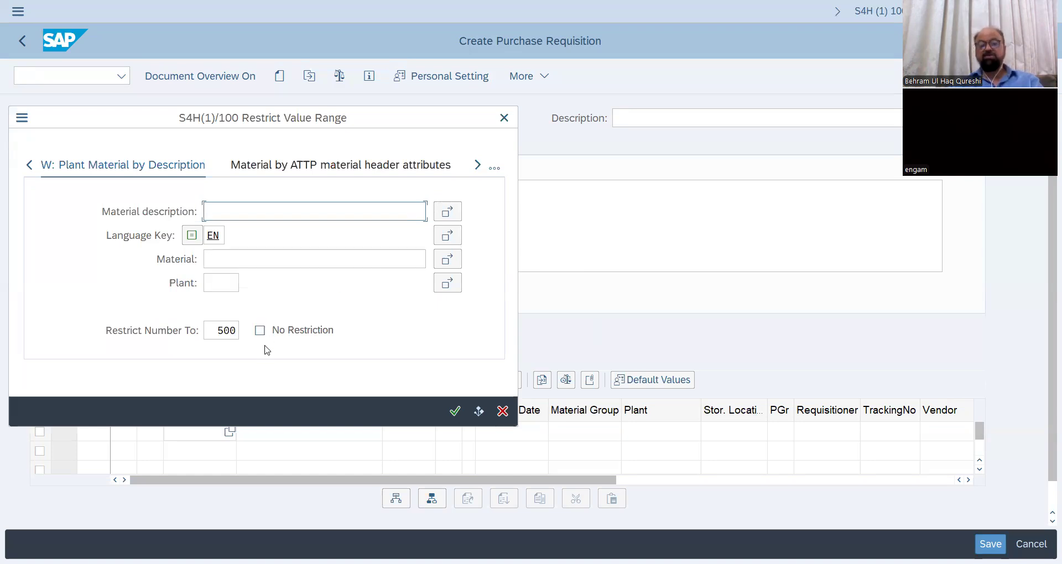
left_click(225, 286)
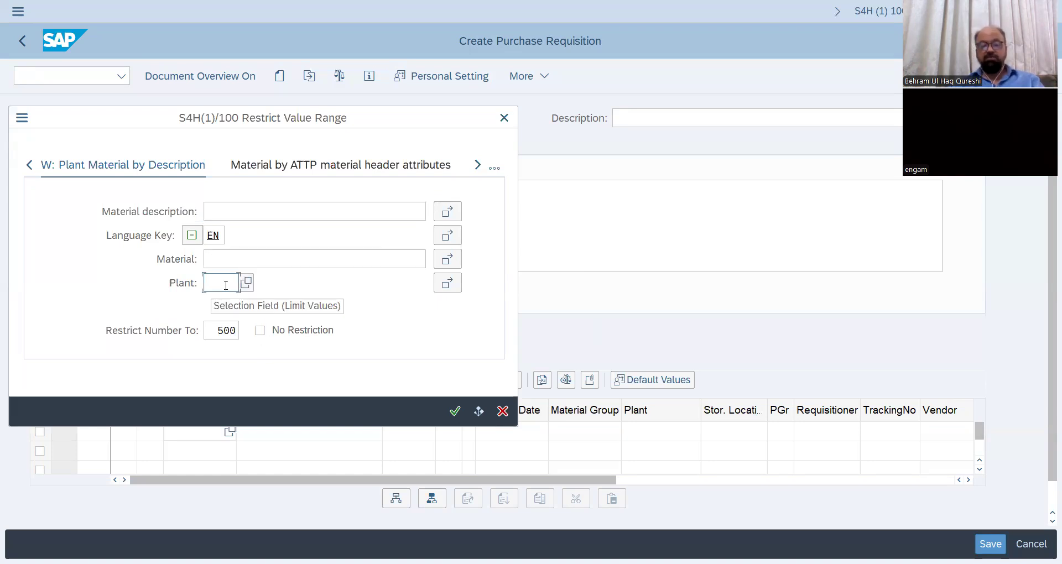
type("buhq")
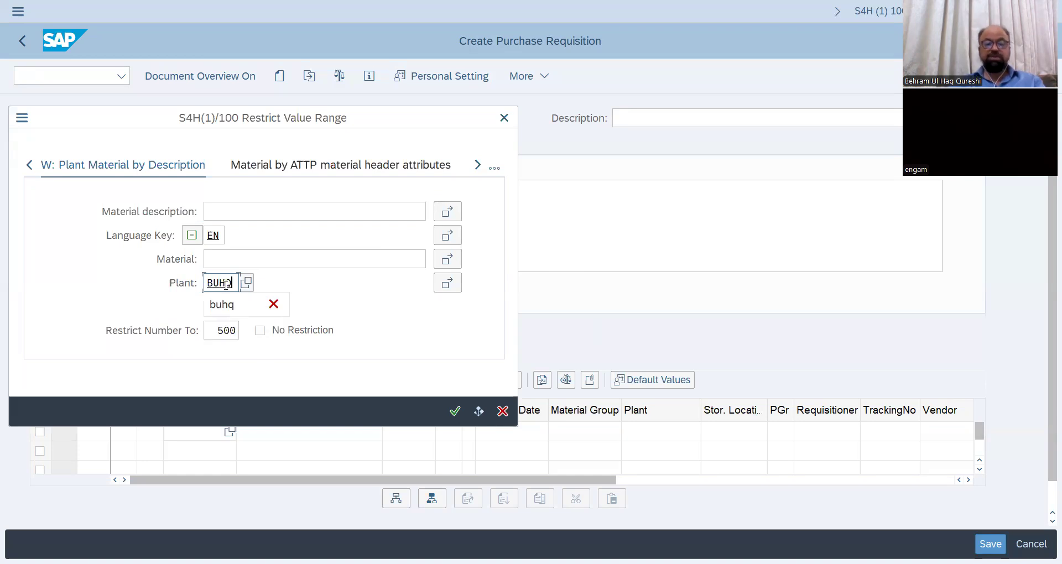
key("Return")
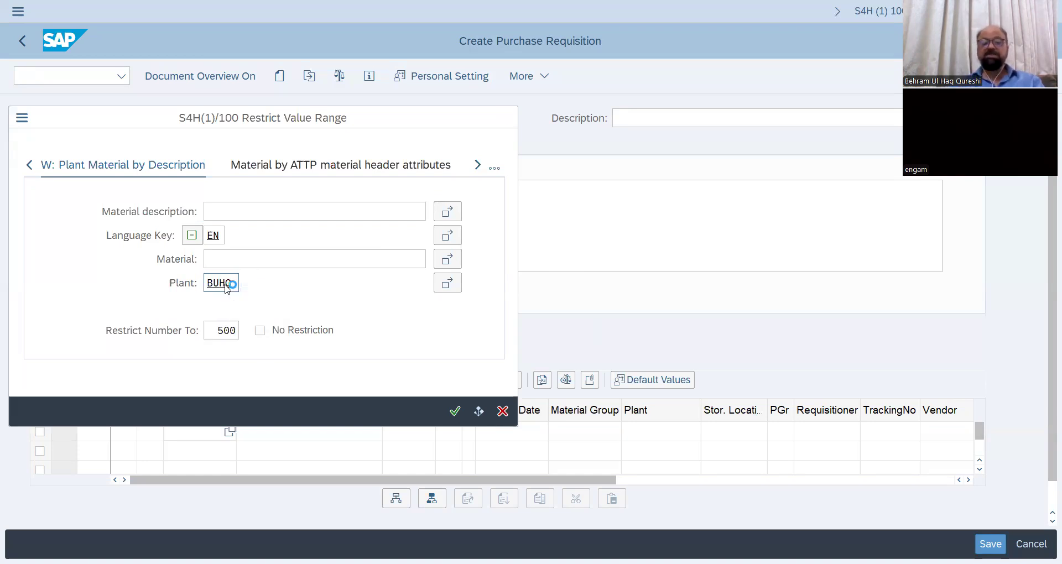
key("Return")
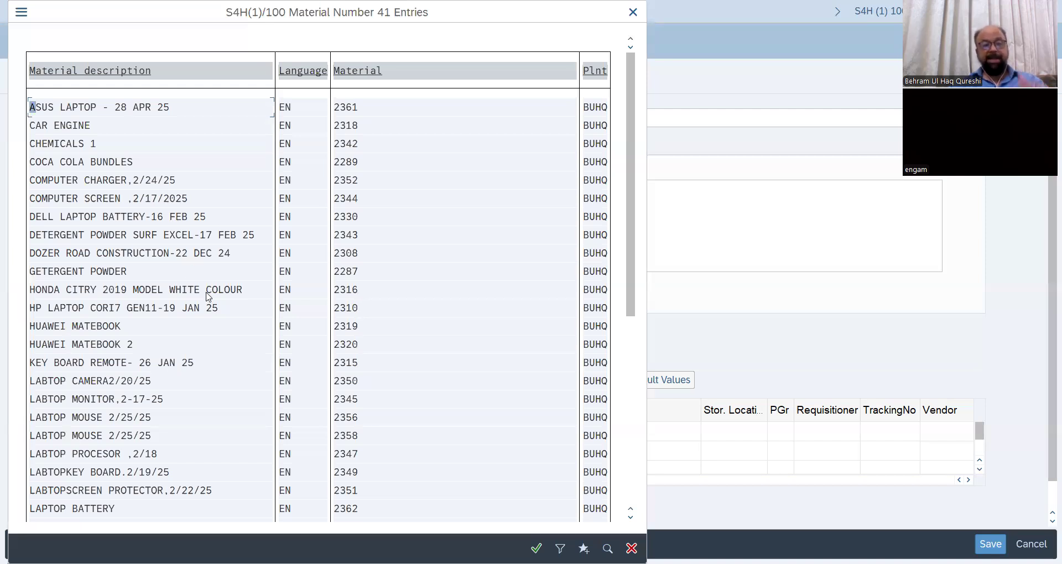
left_click(115, 113)
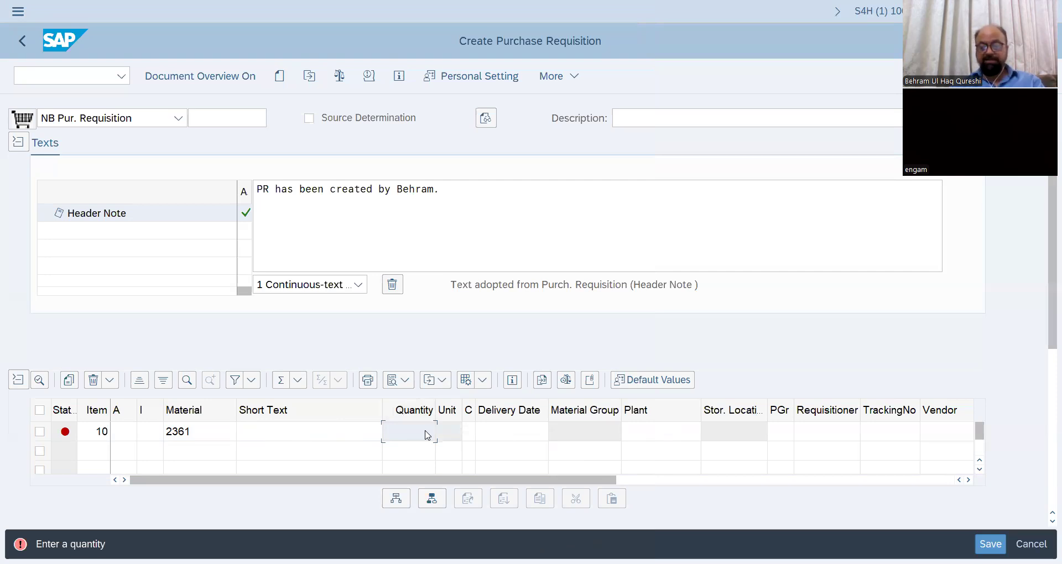
Set the laptop item's quantity to 5 and its plant to BUHQ
type("5")
key("Return")
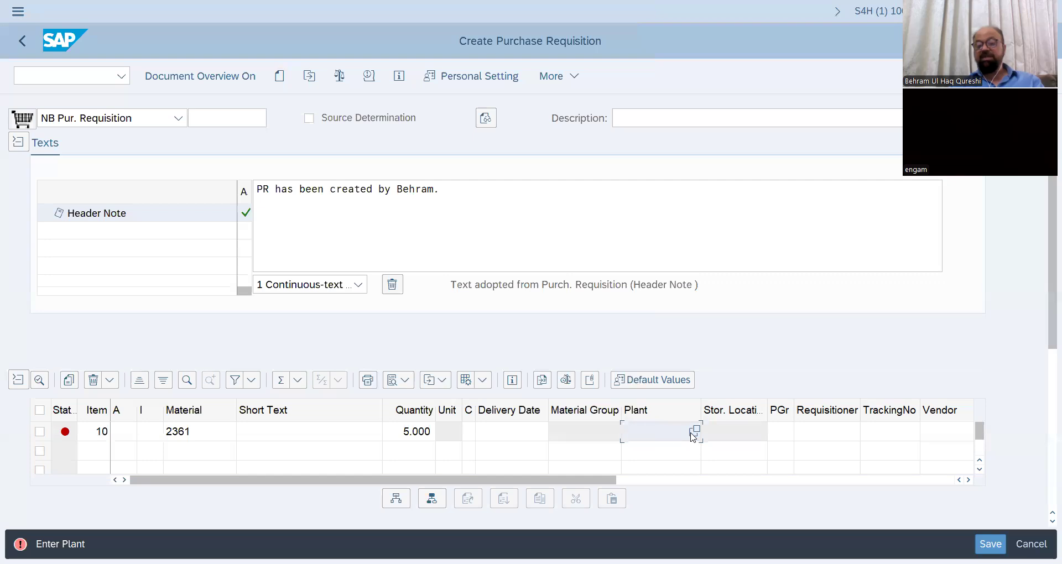
key("F4")
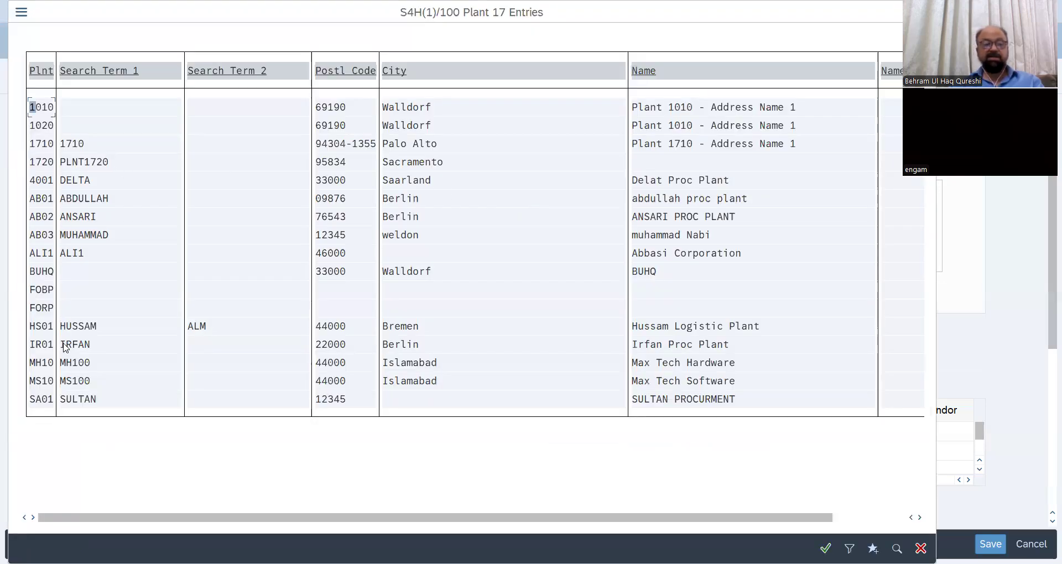
double_click(41, 271)
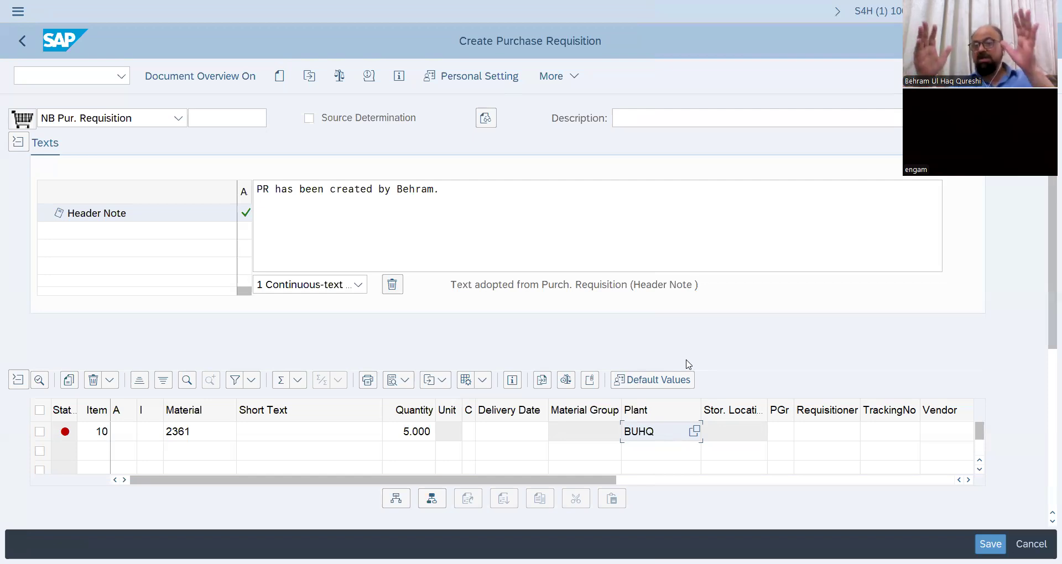
key("Return")
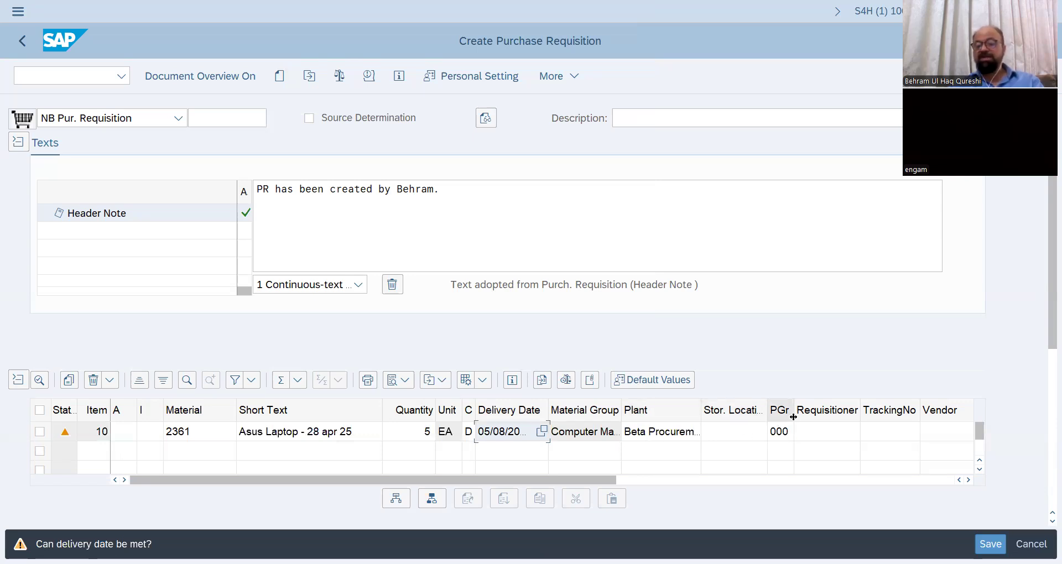
Check the laptop item's purchasing group, then open its material master and look up the available material groups from Basic data 1
left_click_drag(794, 416, 812, 416)
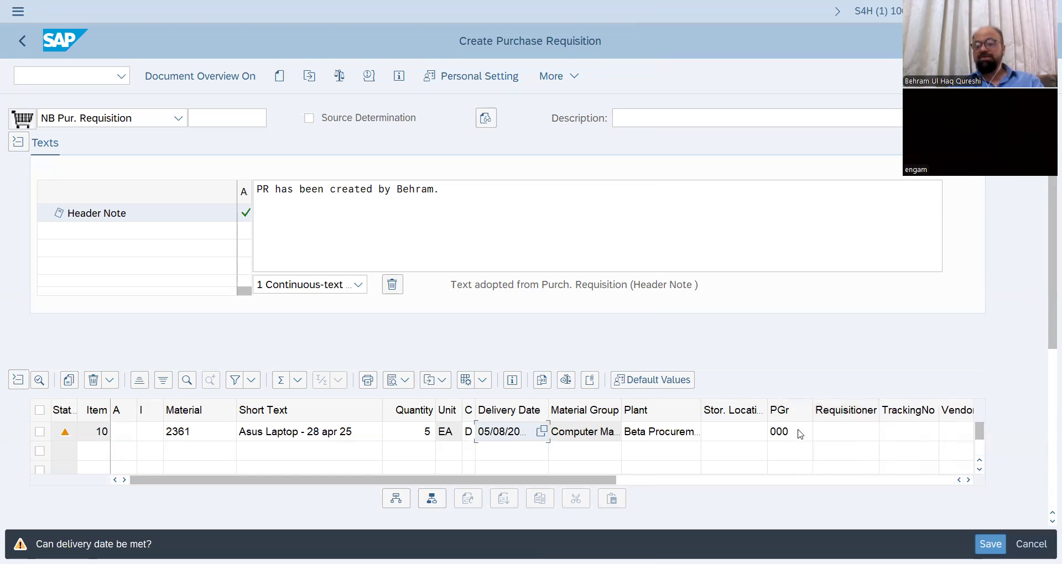
left_click(802, 434)
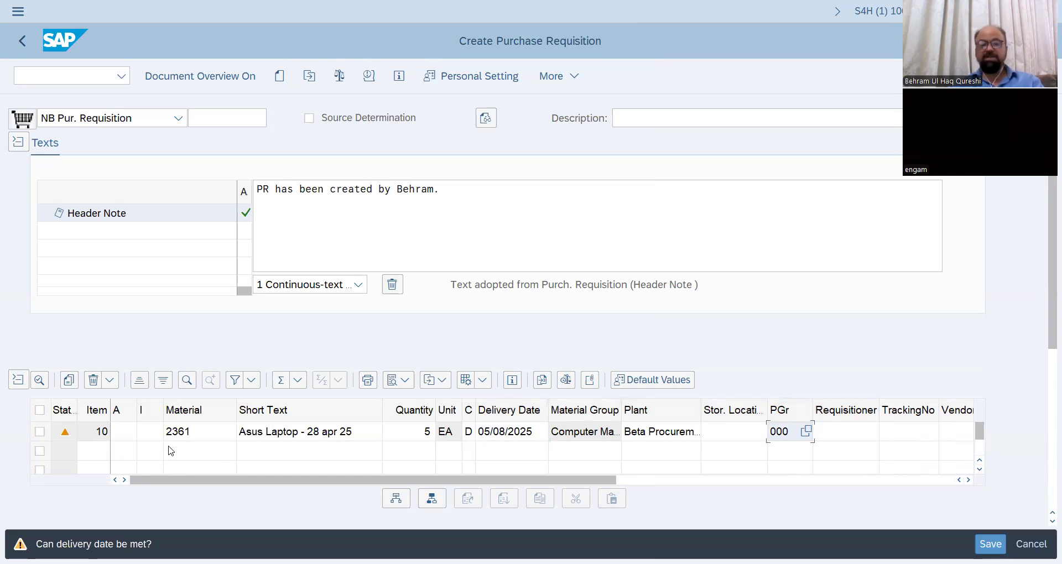
left_click(182, 436)
key("Return")
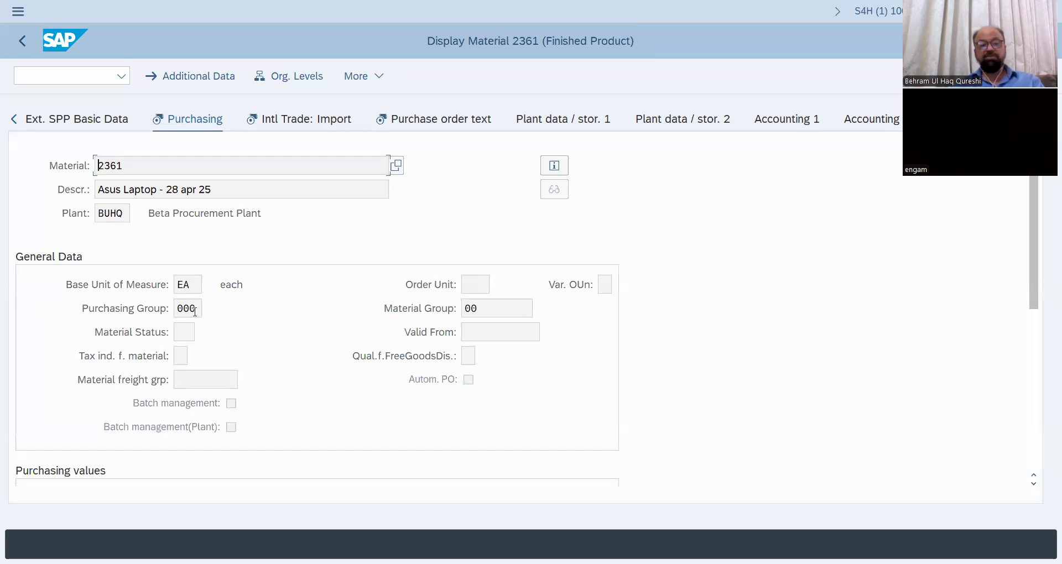
left_click(15, 121)
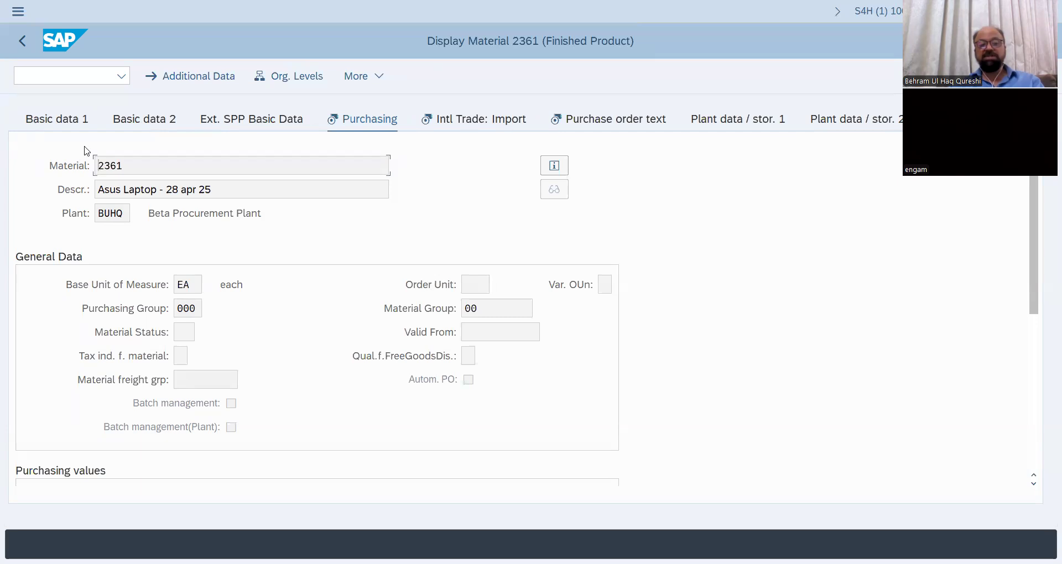
left_click(488, 260)
left_click(506, 260)
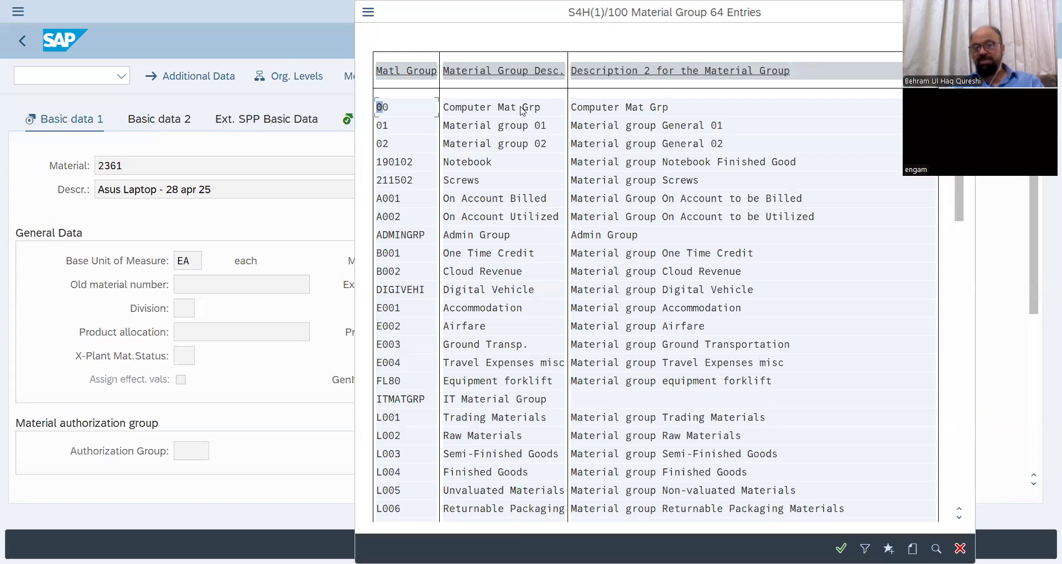
Leave the material group list and material master, and set the laptop item's storage location to SL01 in the requisition
left_click(960, 549)
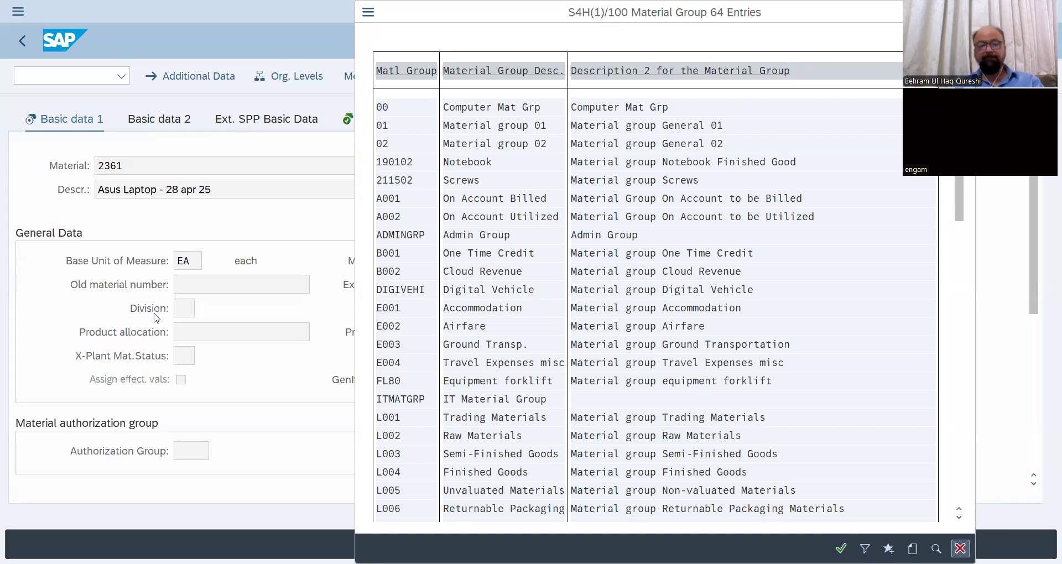
key("Return")
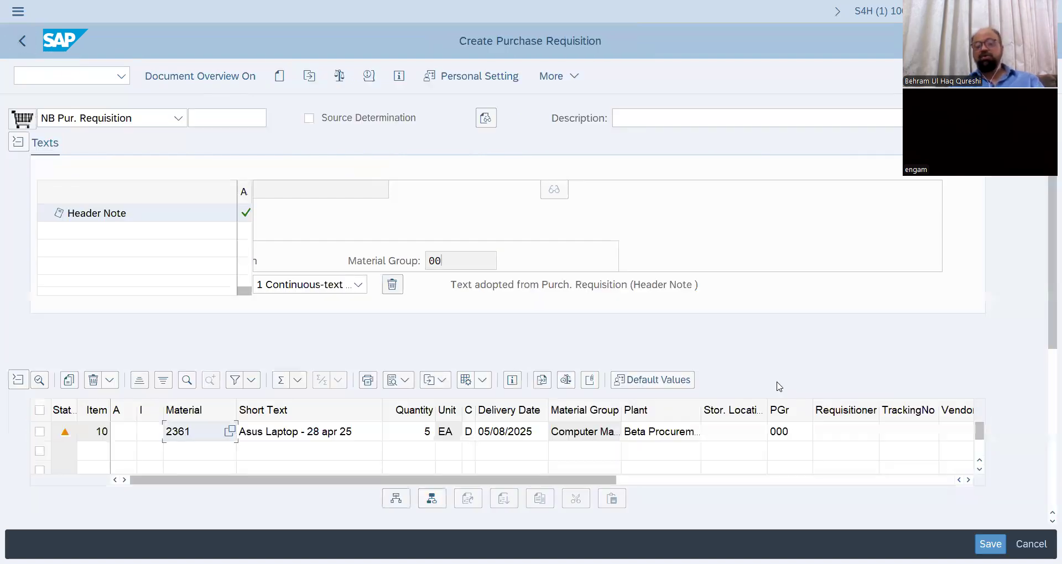
left_click(742, 436)
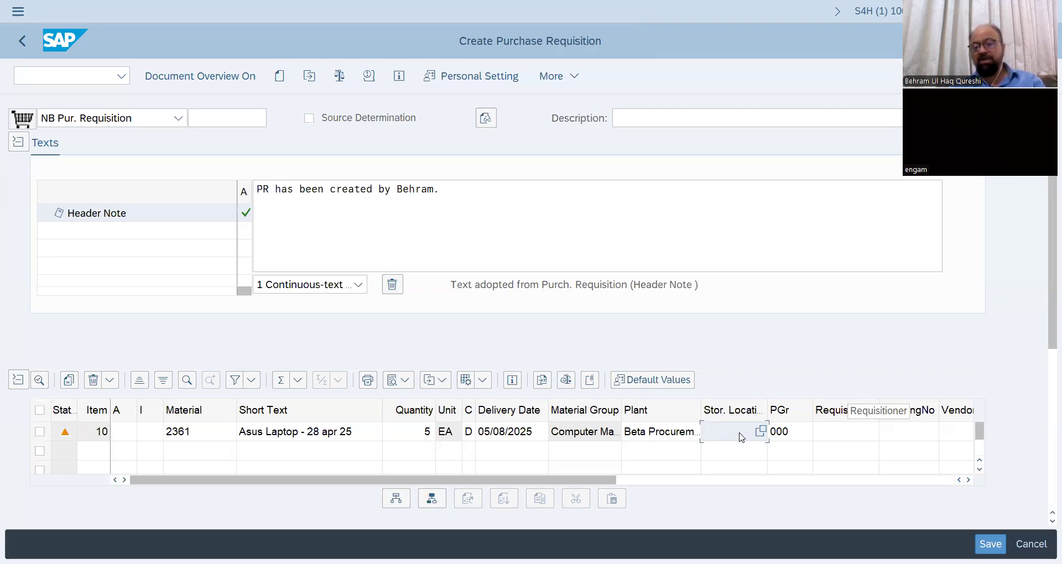
type("SL01")
key("Return")
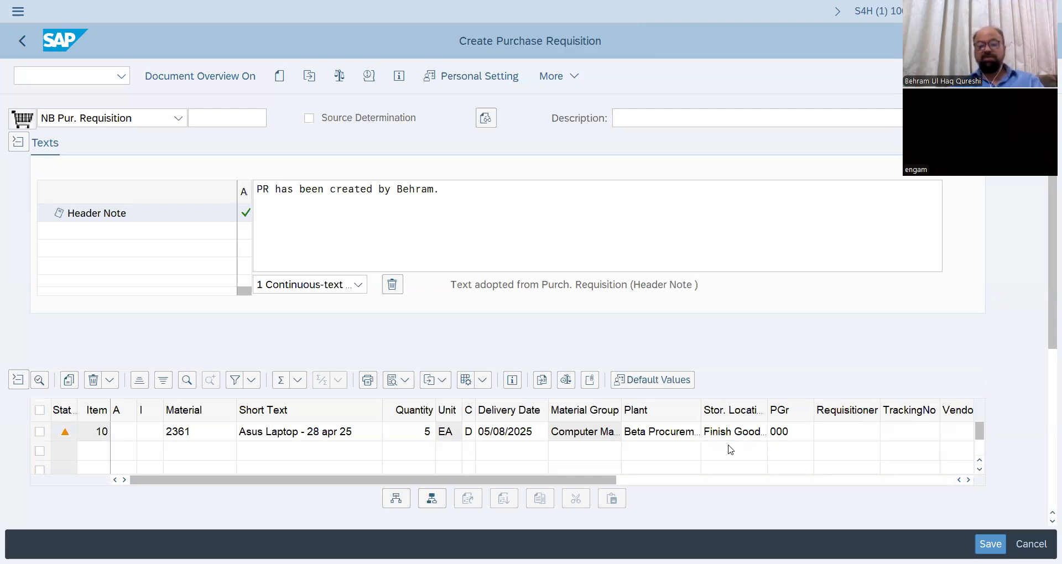
Look up the suppliers of purchasing organization BUHQ and assign the Hamburg supplier with search term 009 as the item's fixed vendor
left_click_drag(601, 484, 889, 468)
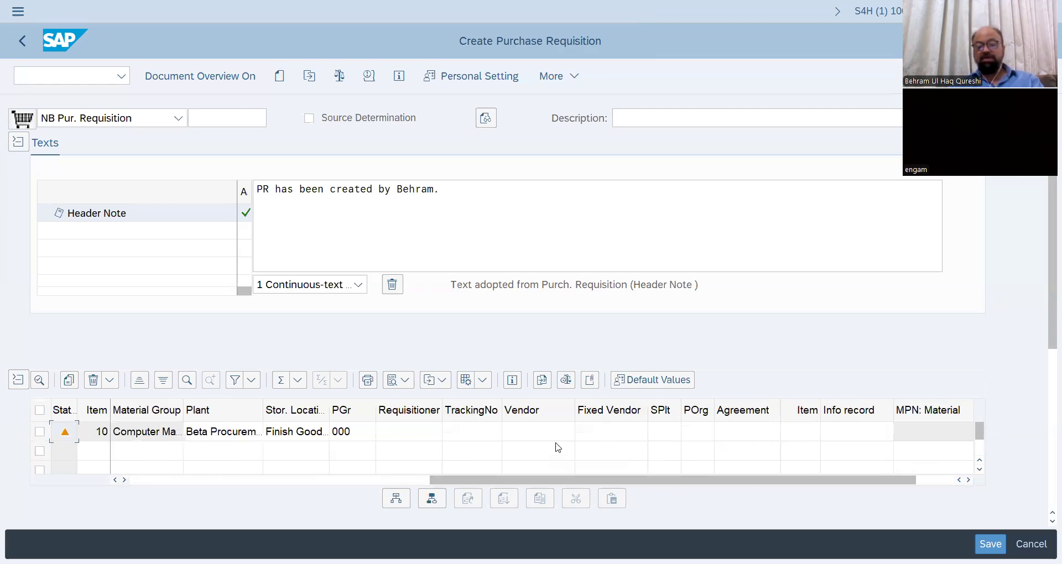
left_click(638, 436)
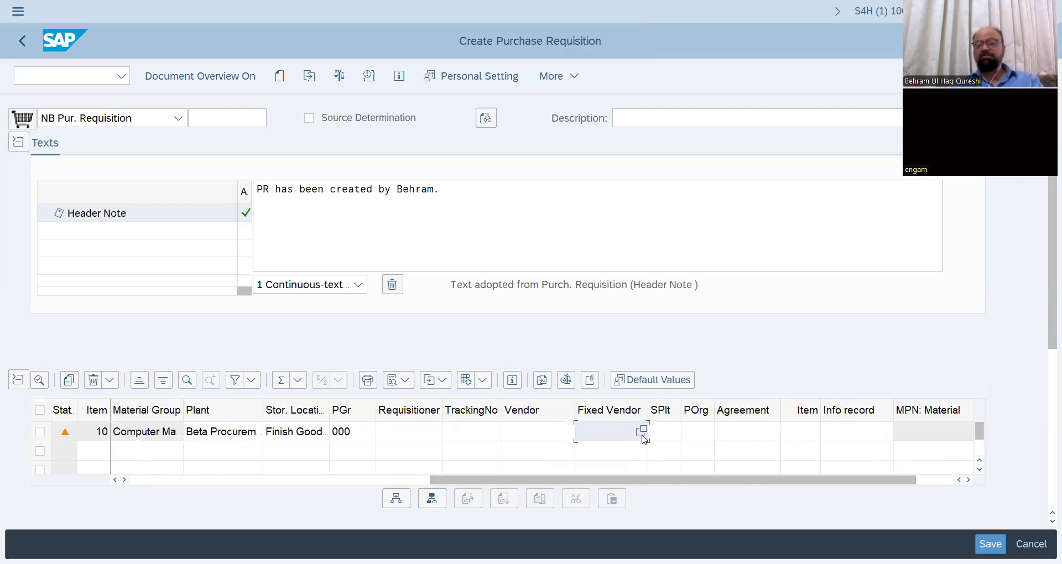
left_click(643, 437)
left_click(642, 435)
left_click(225, 353)
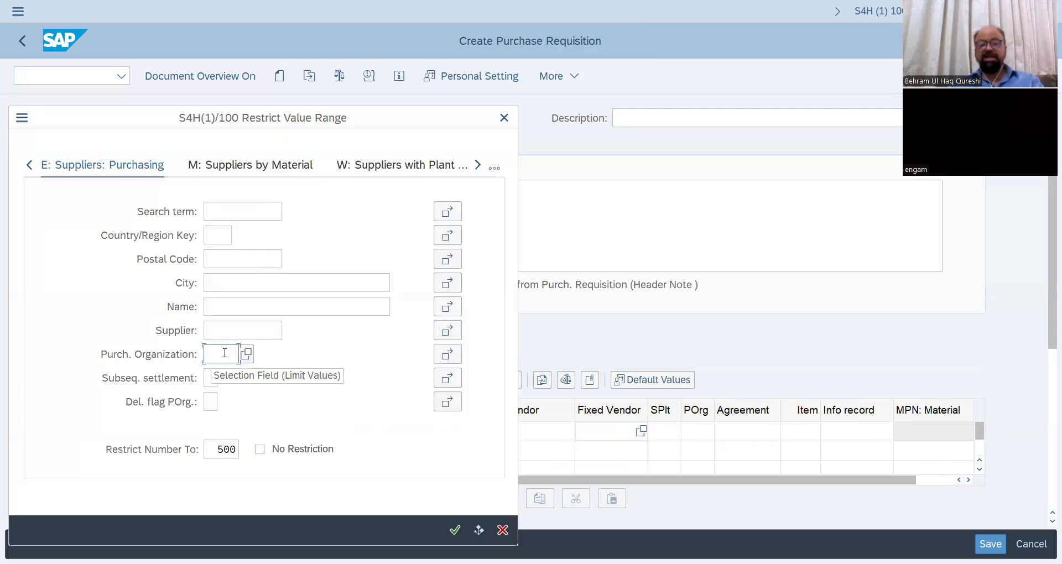
type("buhq")
key("Return")
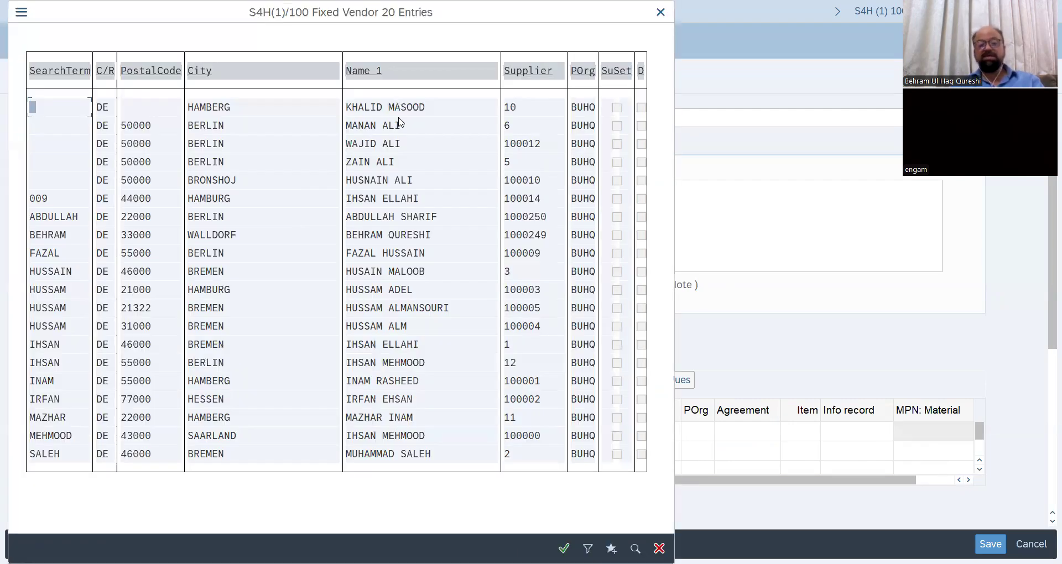
left_click(404, 206)
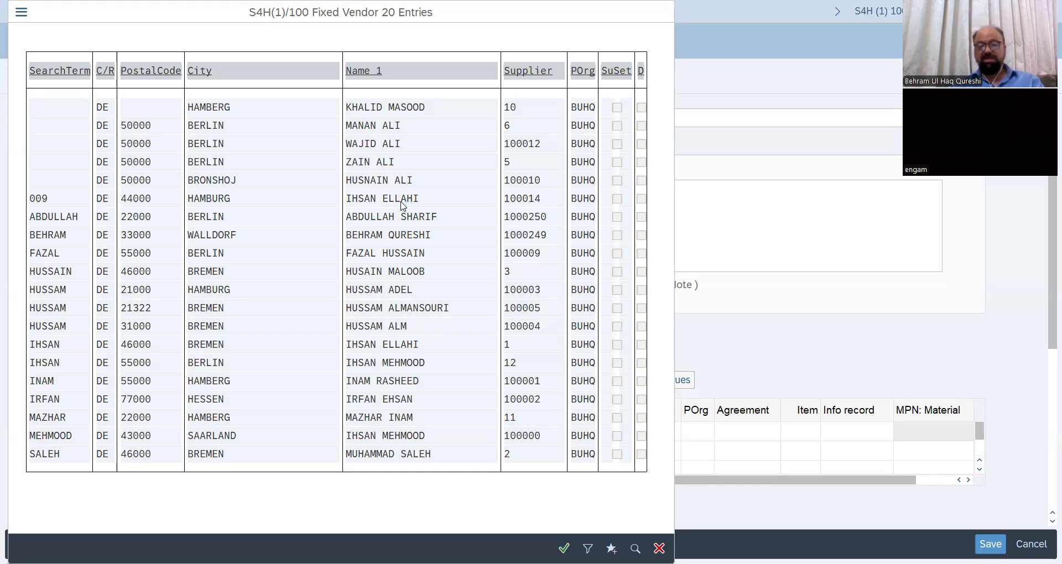
left_click(403, 206)
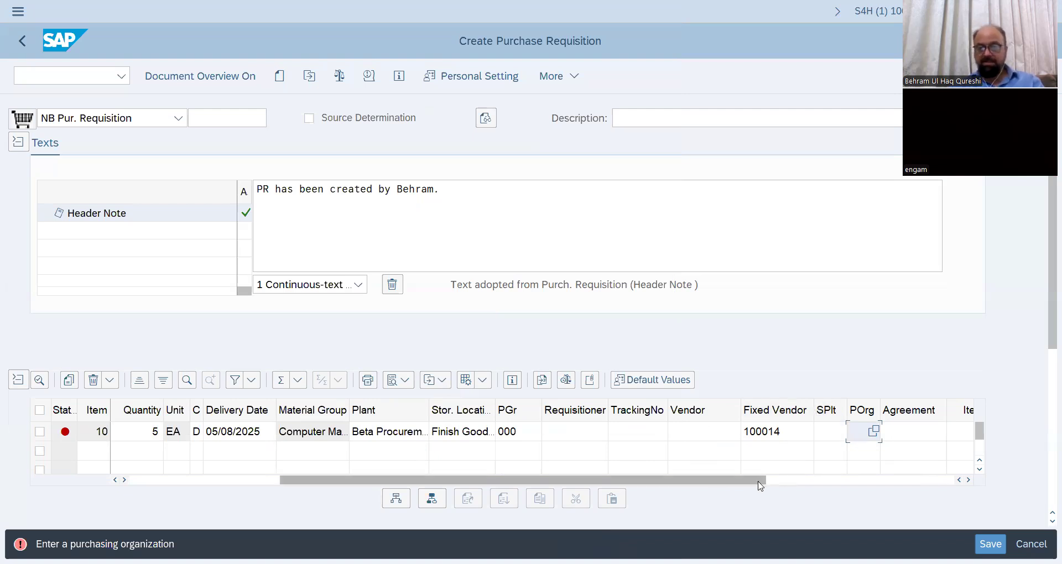
Set the laptop item's purchasing organization to BUHQ
left_click_drag(769, 484, 815, 476)
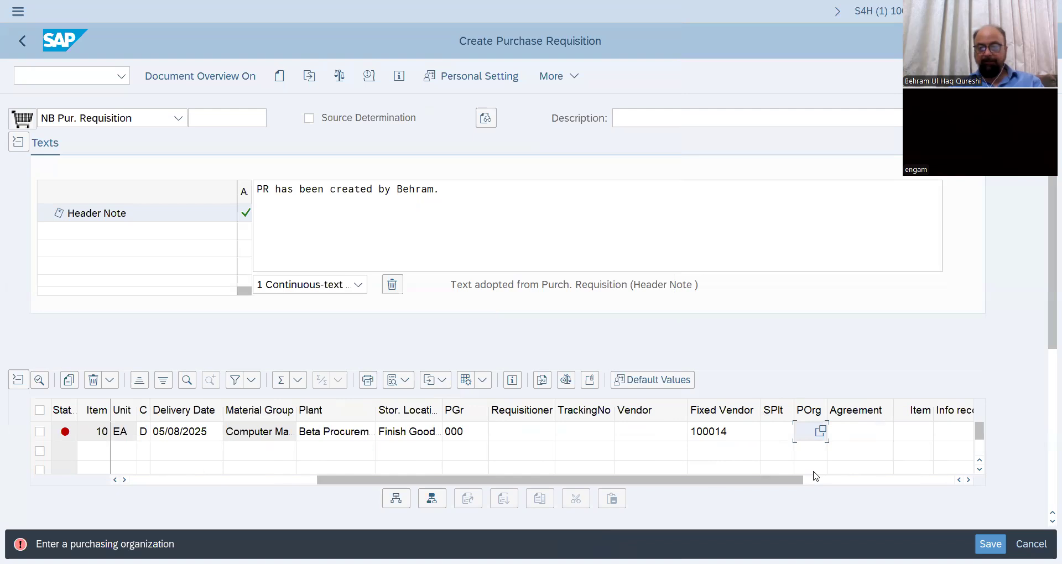
left_click(729, 434)
key("Left")
key("Left")
key("Left")
key("Left")
key("Left")
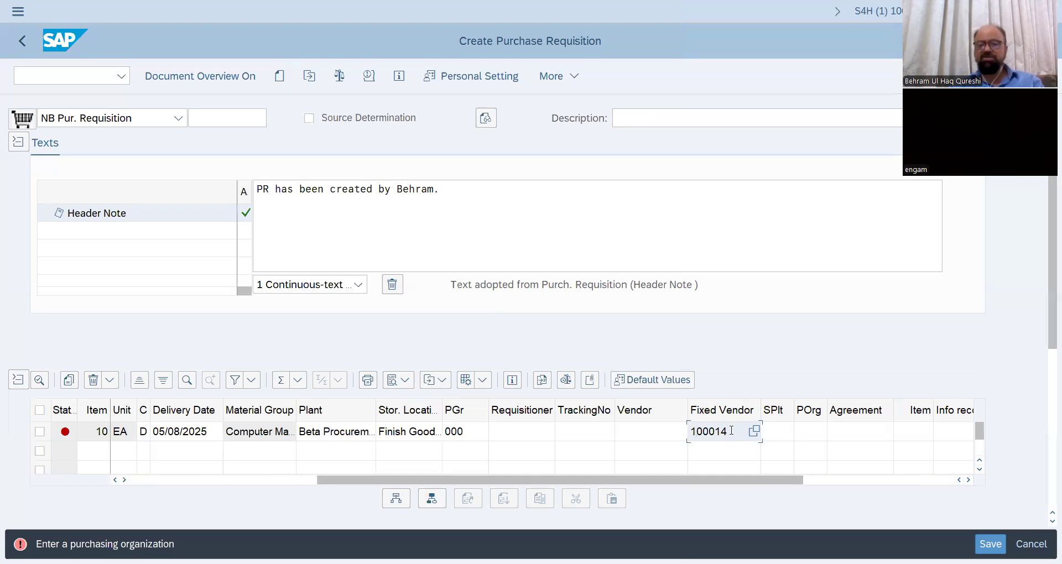
left_click(812, 434)
type("hq")
key("Home")
type("bu")
key("Return")
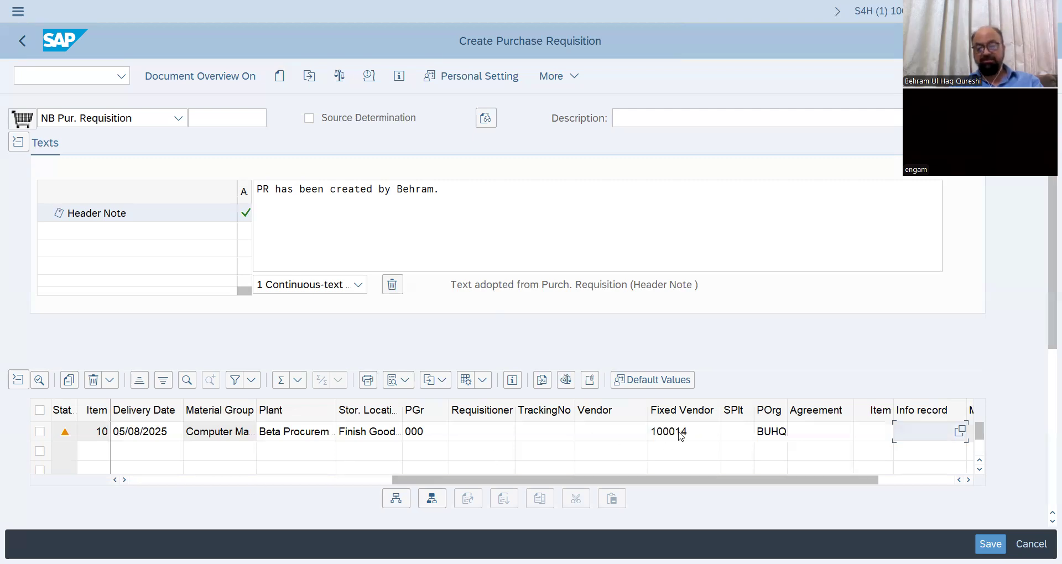
Collapse the requisition header and check the laptop item's material data, including its short text
left_click(17, 144)
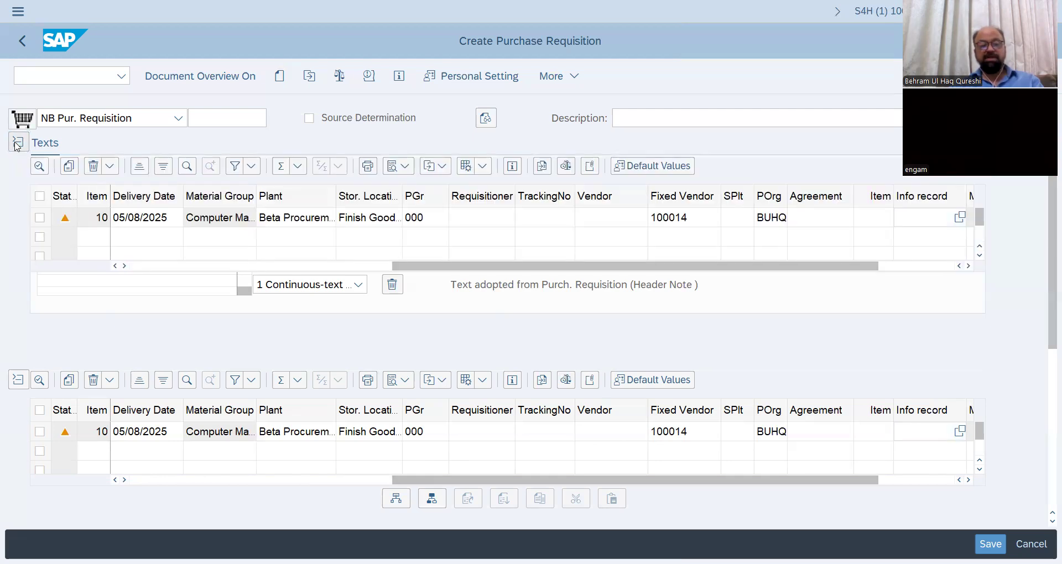
scroll(78, 446, "down", 1)
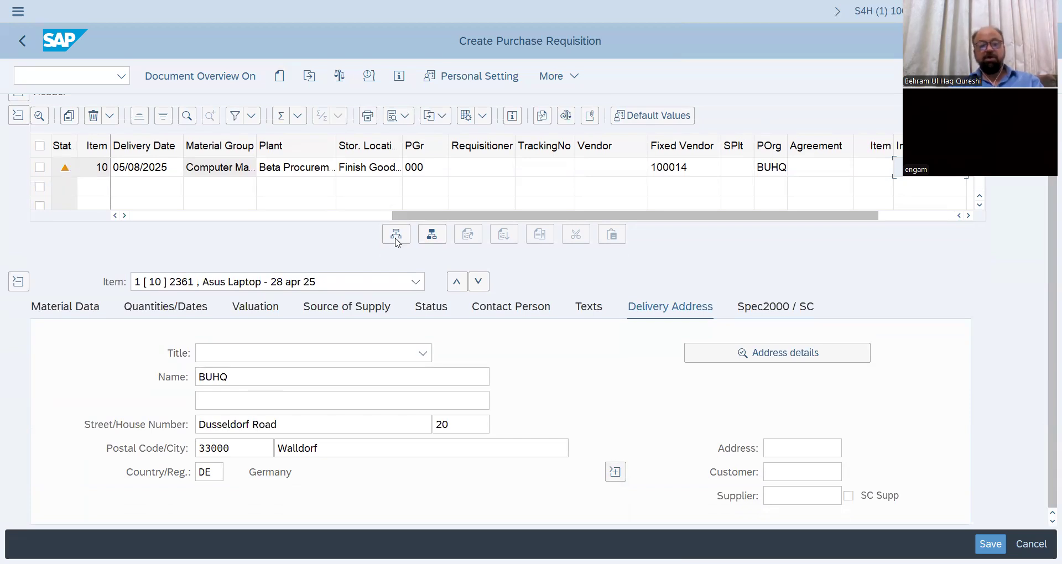
scroll(396, 235, "up", 1)
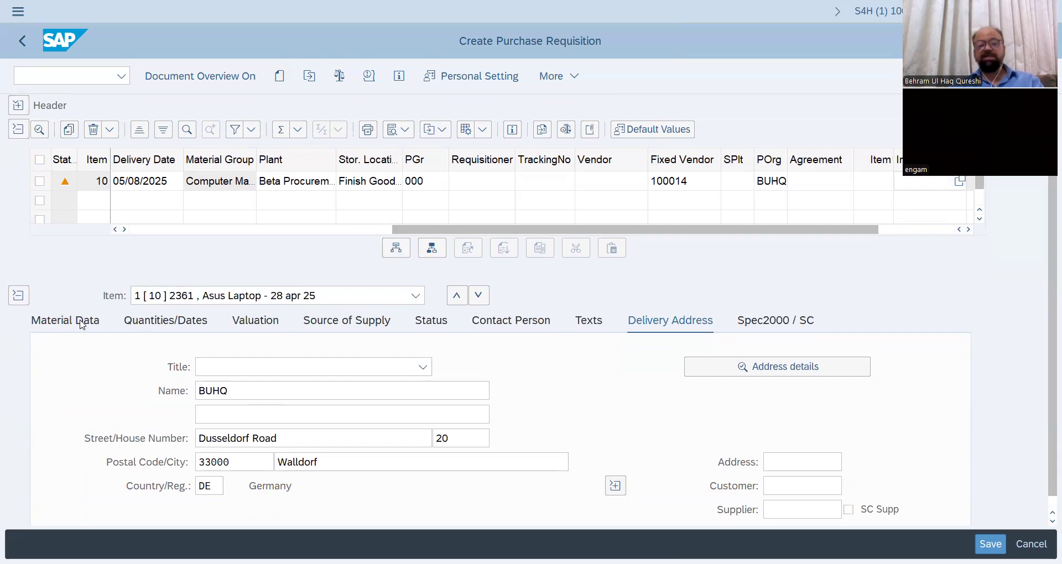
left_click(82, 325)
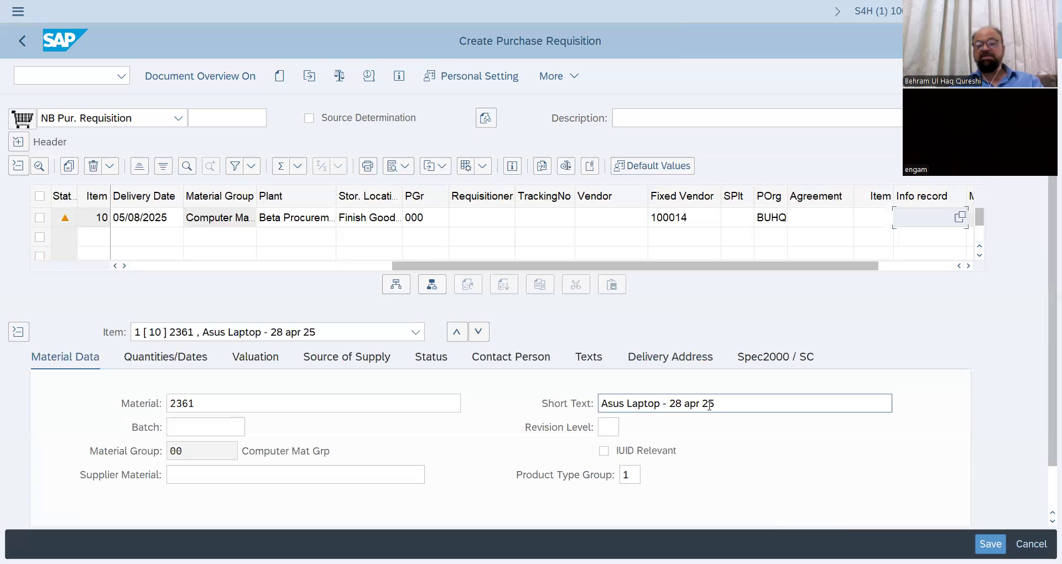
left_click_drag(715, 403, 500, 413)
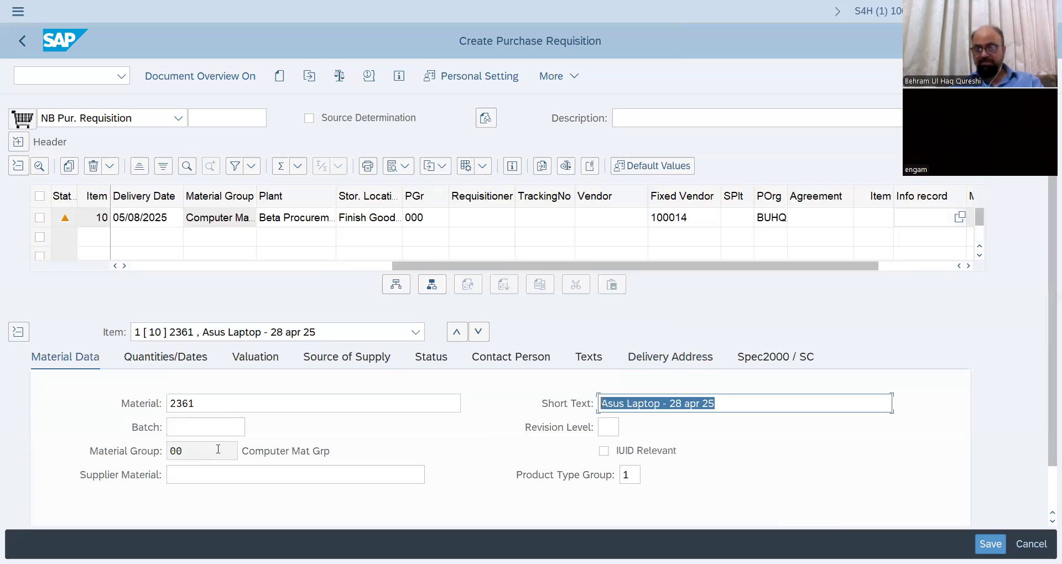
Set the laptop item's delivery date to 05/05/2025 in its quantities and dates details
left_click(190, 357)
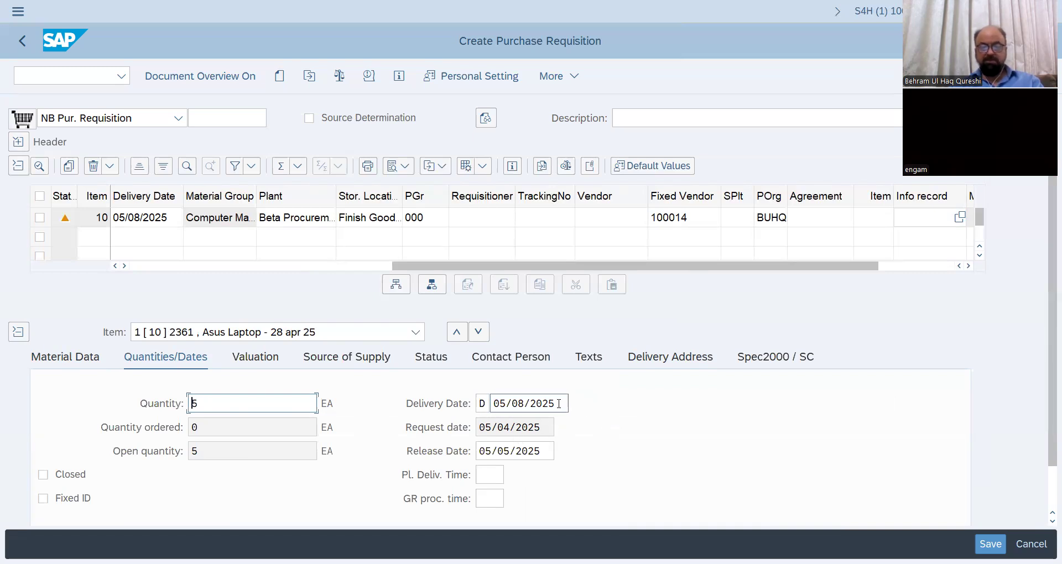
left_click(563, 407)
left_click(578, 403)
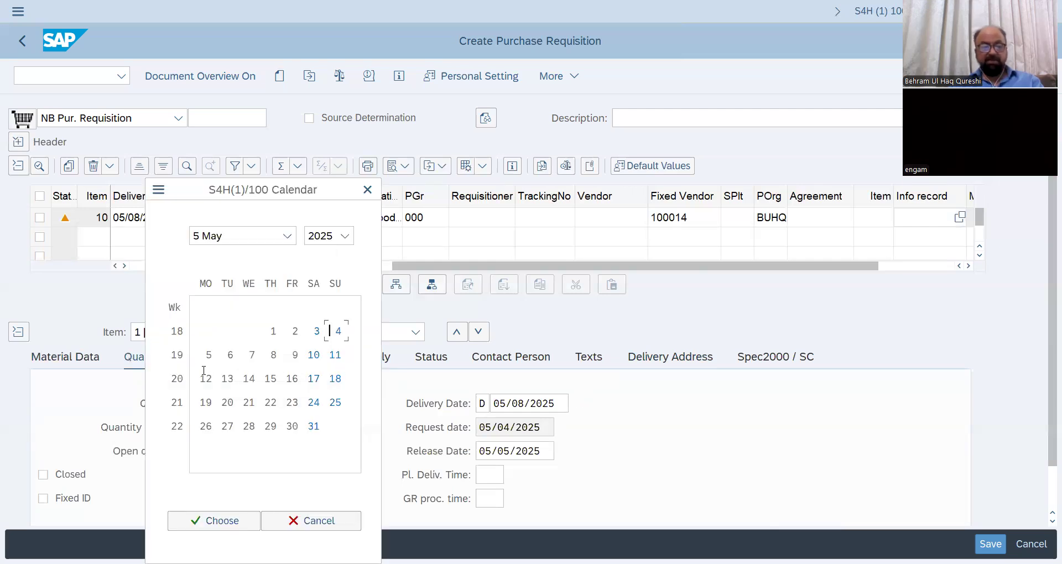
left_click(208, 355)
left_click(209, 360)
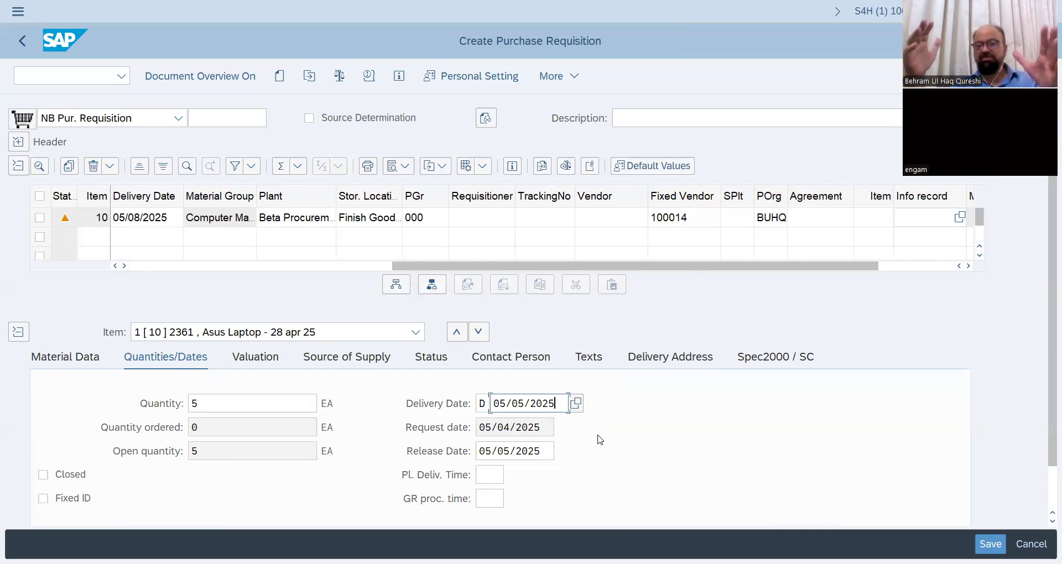
key("Return")
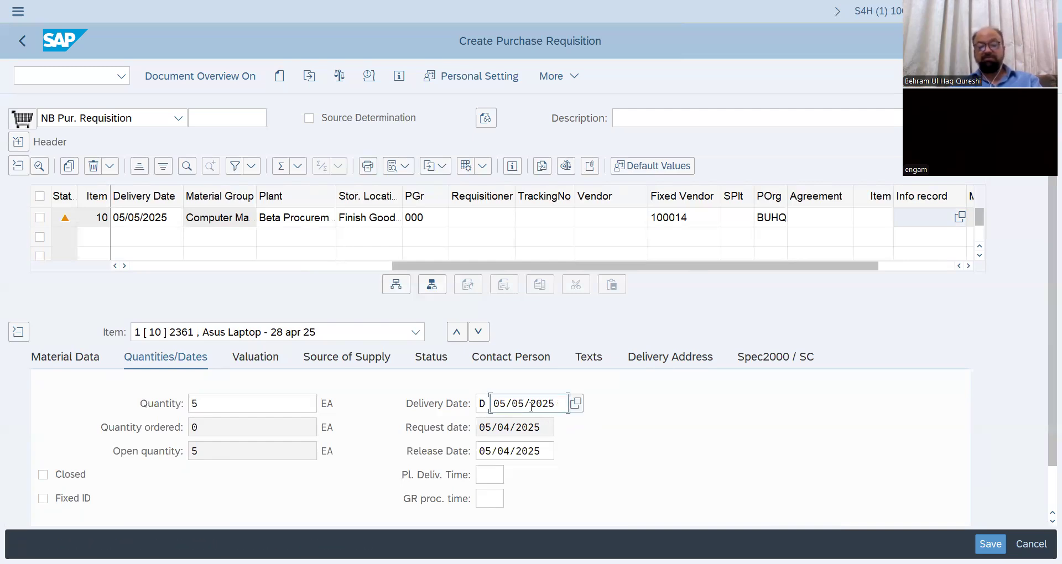
Check the laptop item's valuation price and total value, and set its quantity to 6
left_click(274, 359)
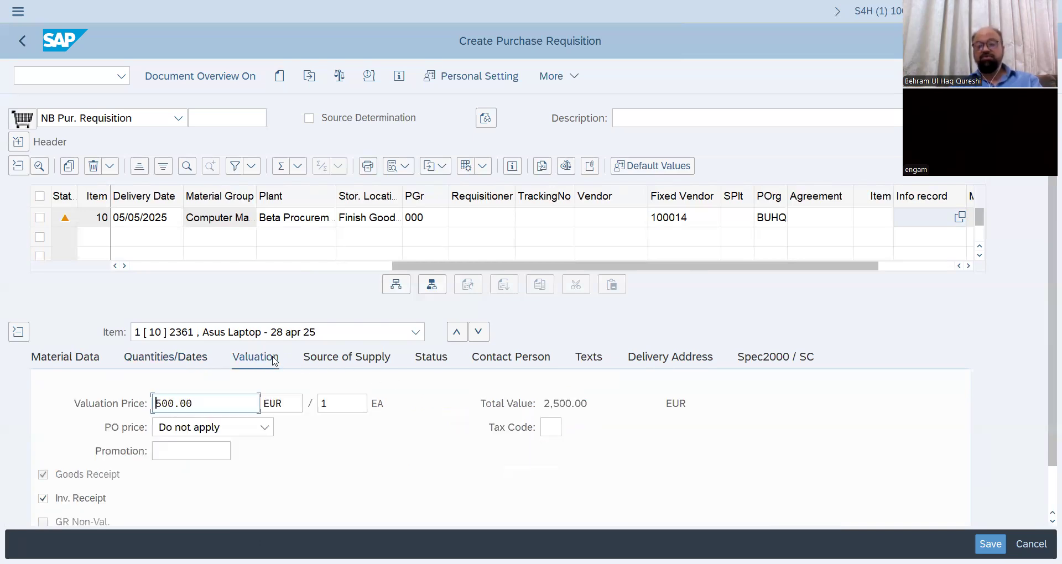
left_click(221, 408)
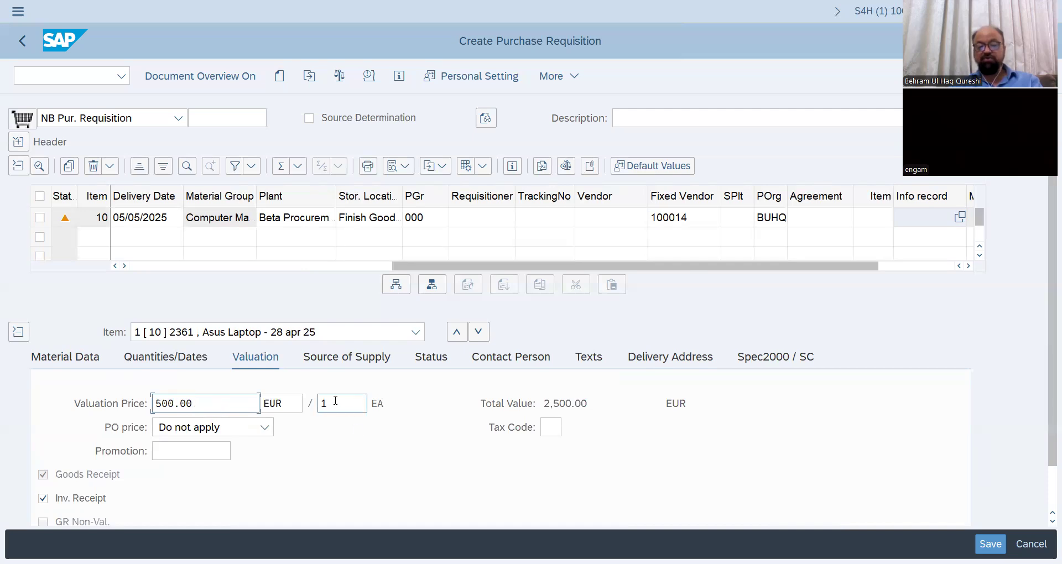
left_click_drag(448, 270, 186, 270)
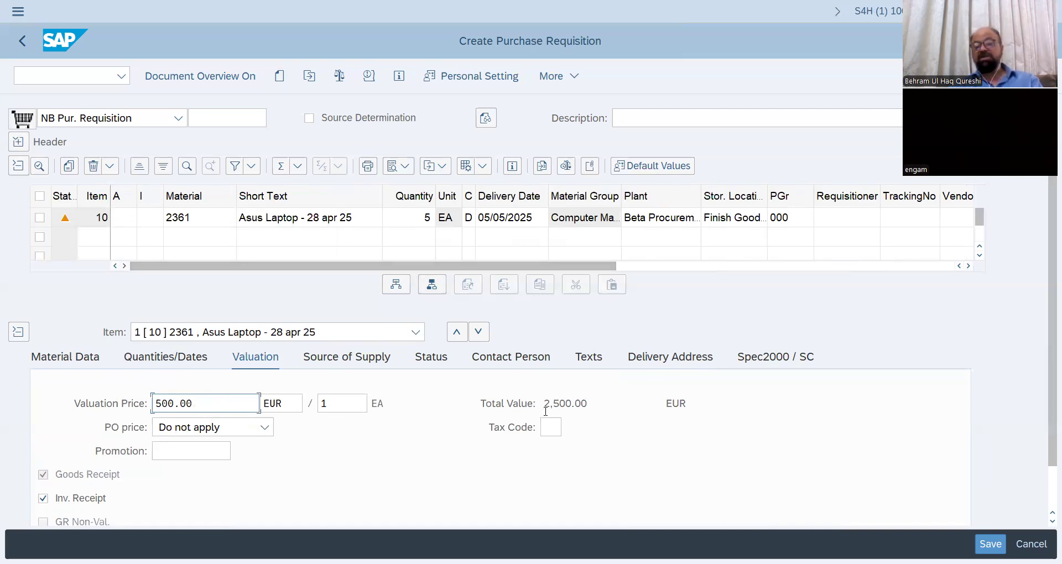
left_click_drag(544, 404, 588, 406)
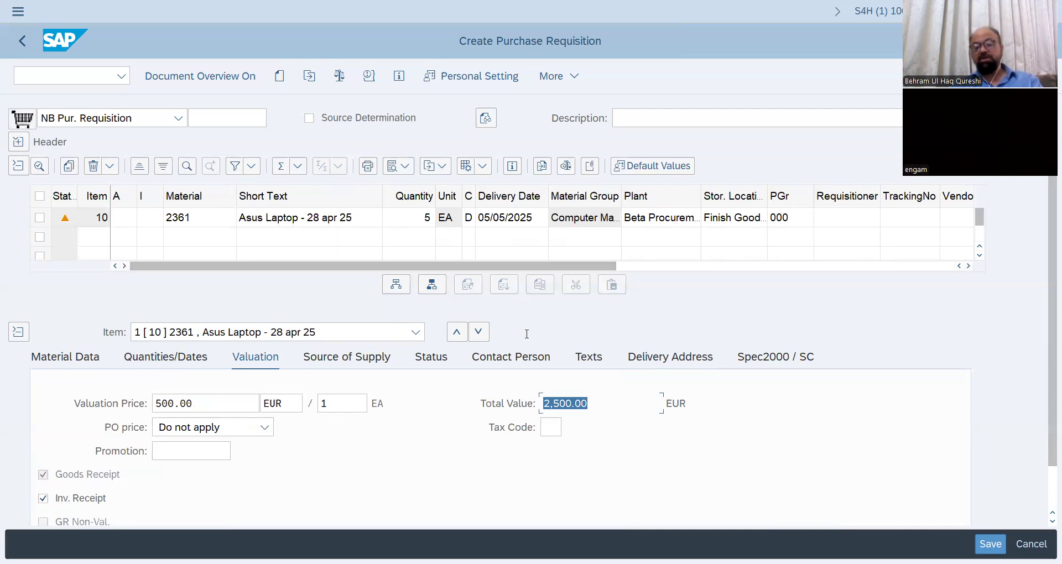
left_click(431, 216)
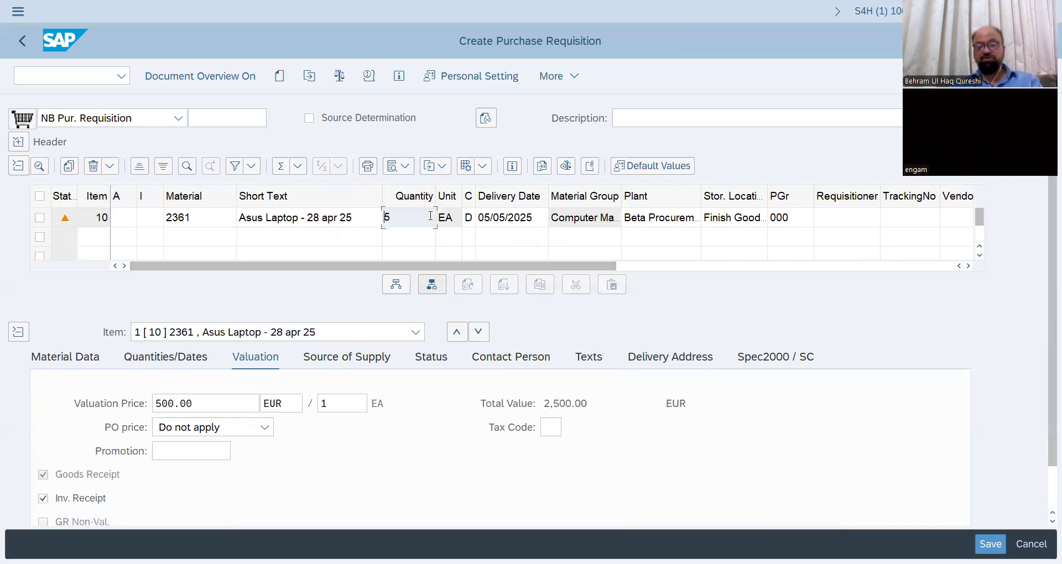
key("Delete")
type("6")
key("Return")
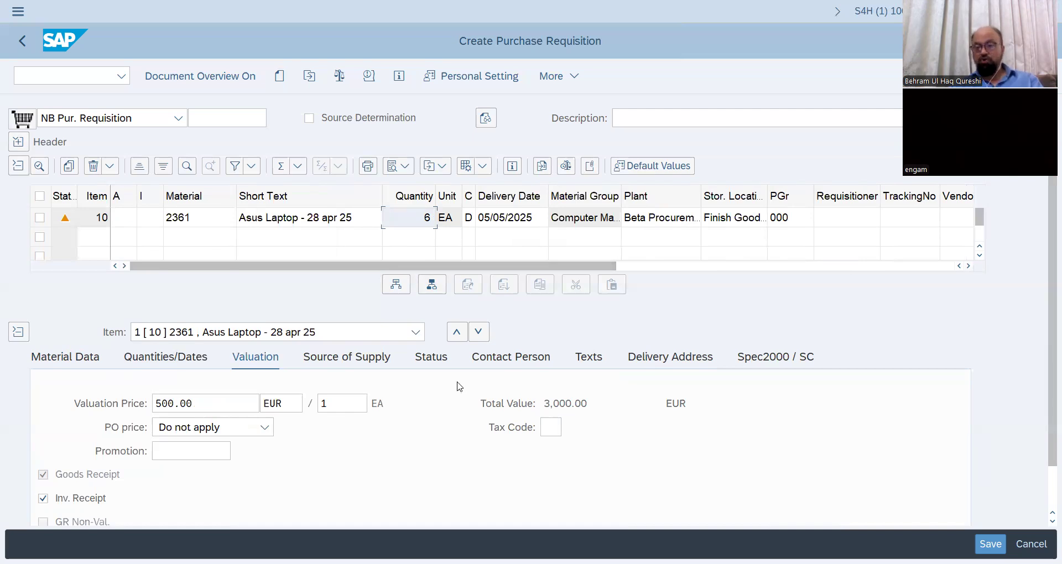
Review the laptop item's source of supply, processing status and contact person details
left_click(359, 356)
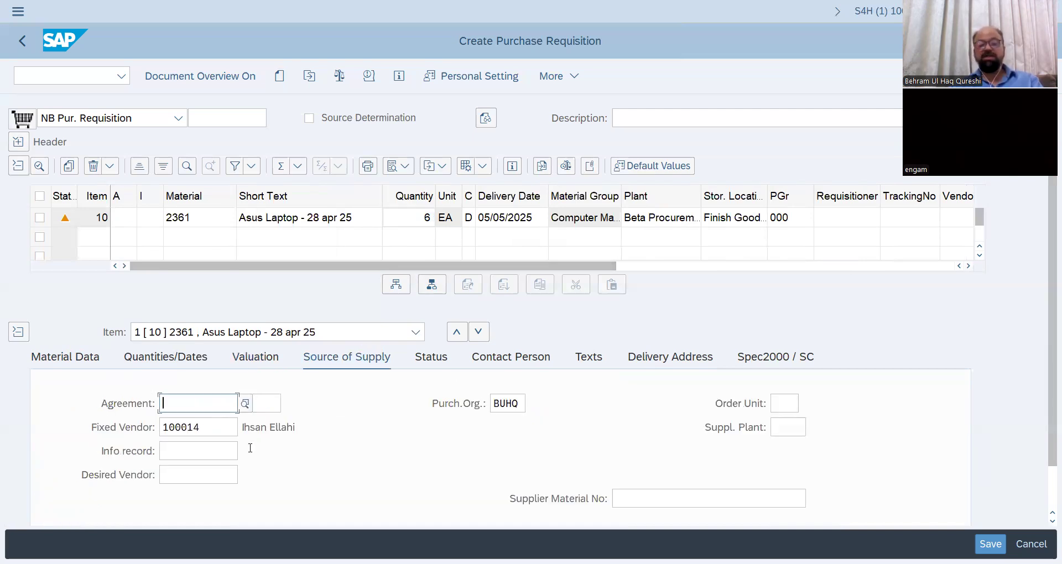
left_click(225, 435)
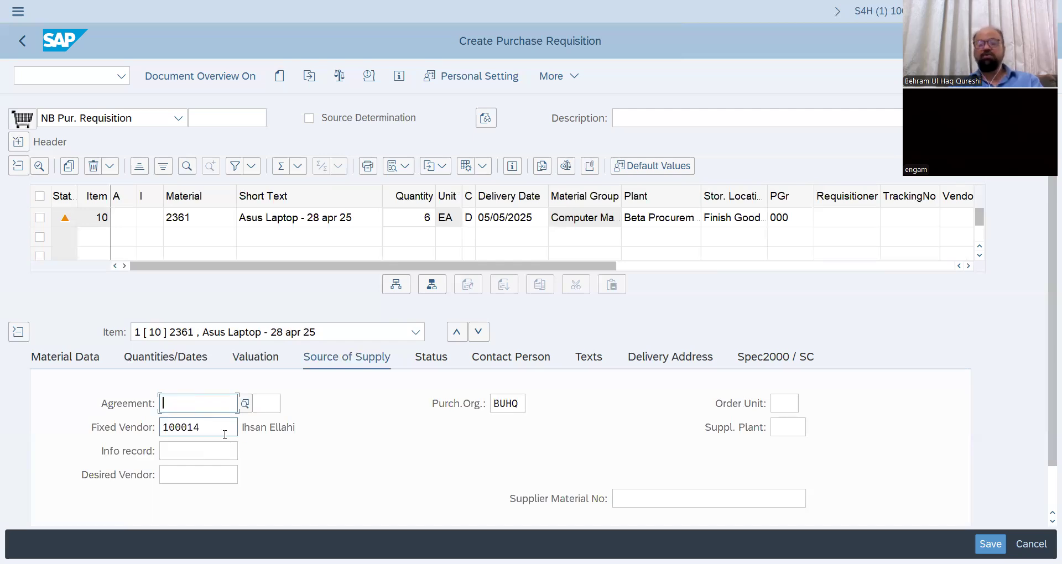
left_click(438, 362)
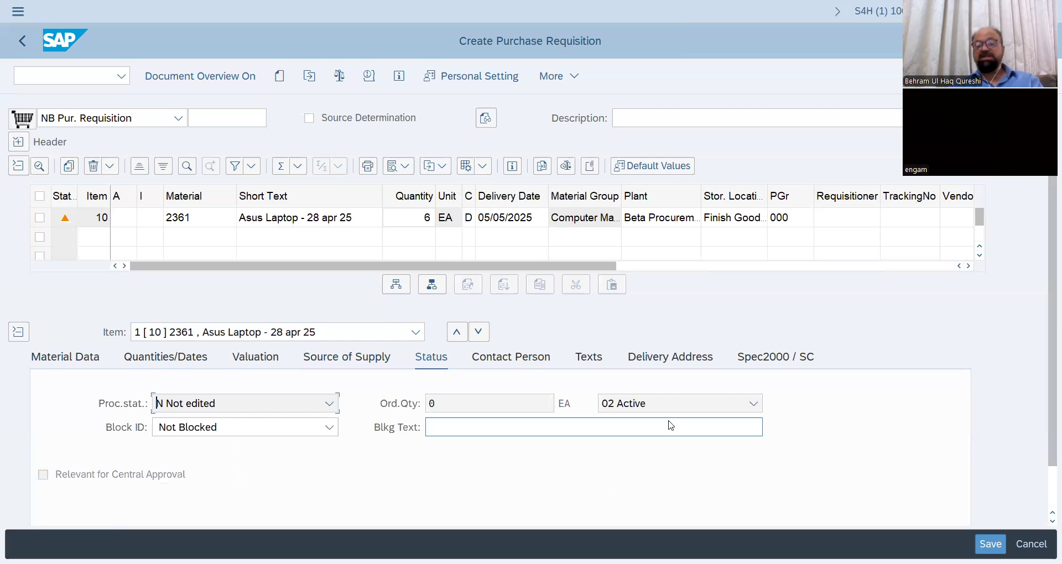
left_click(527, 364)
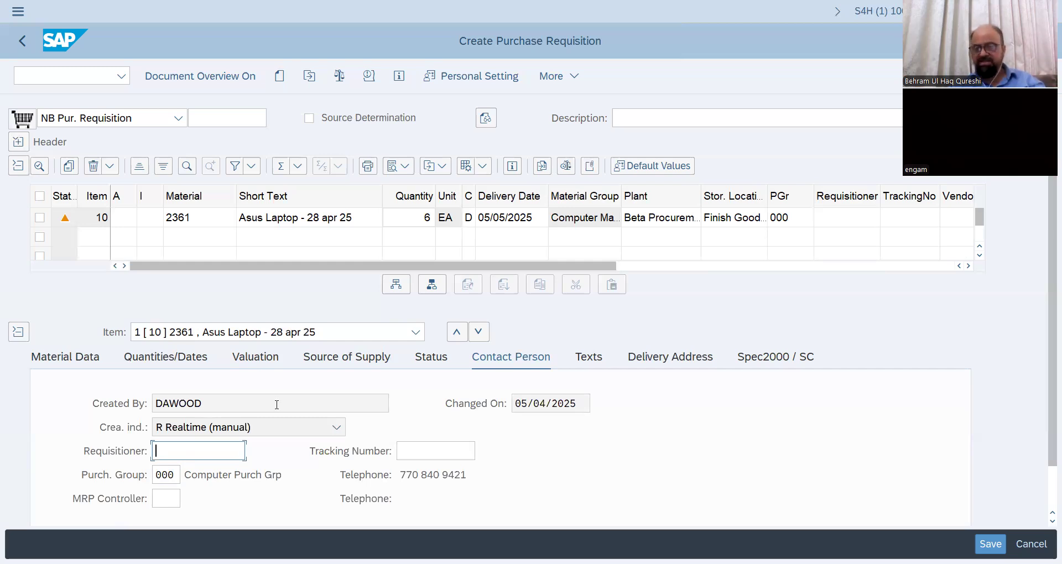
Enter the item text "PO has to be created against PR" for the laptop item
left_click(589, 361)
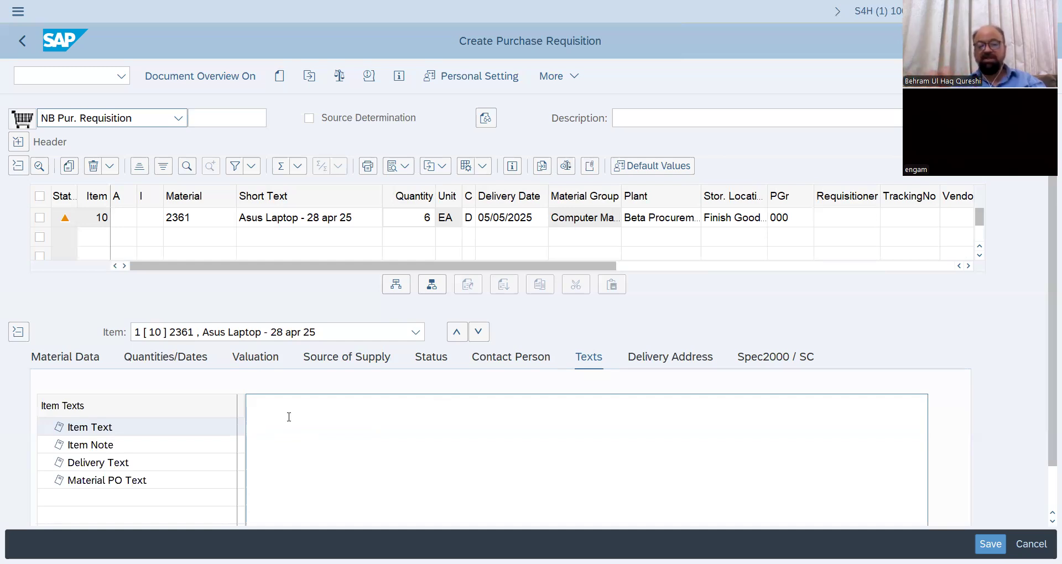
left_click(285, 412)
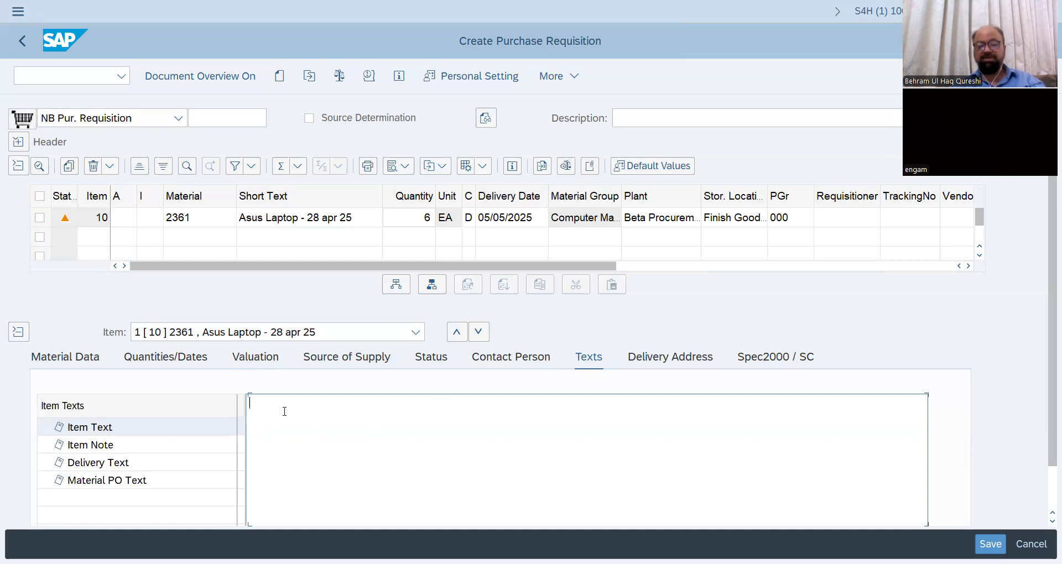
type("PO")
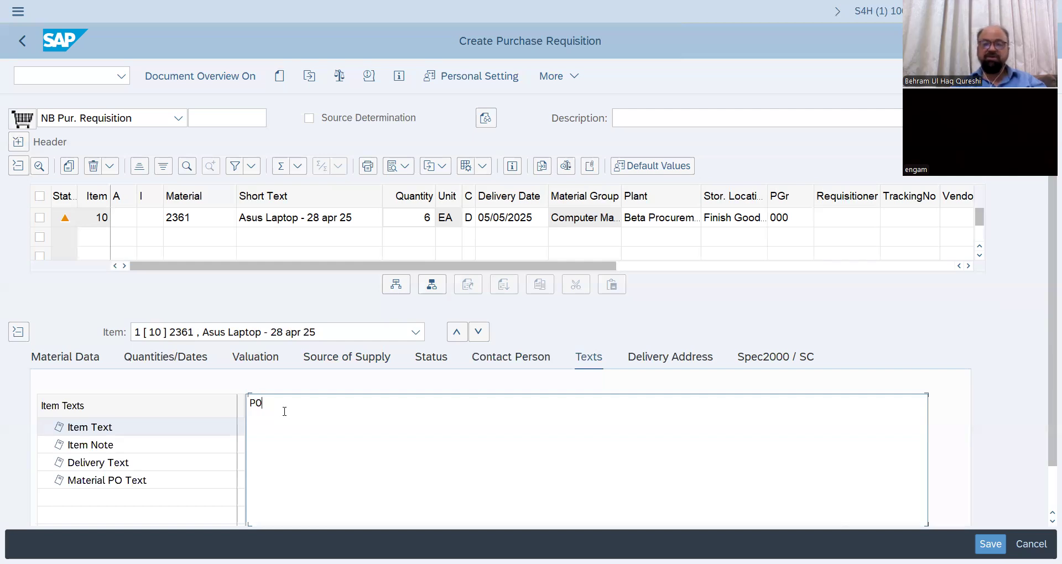
type("has to be created ")
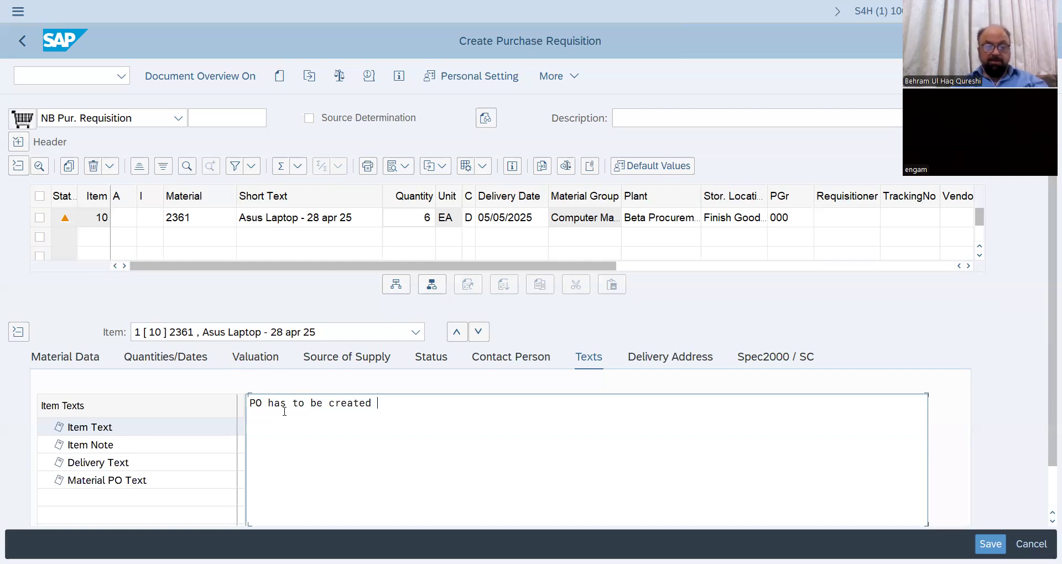
type("ag")
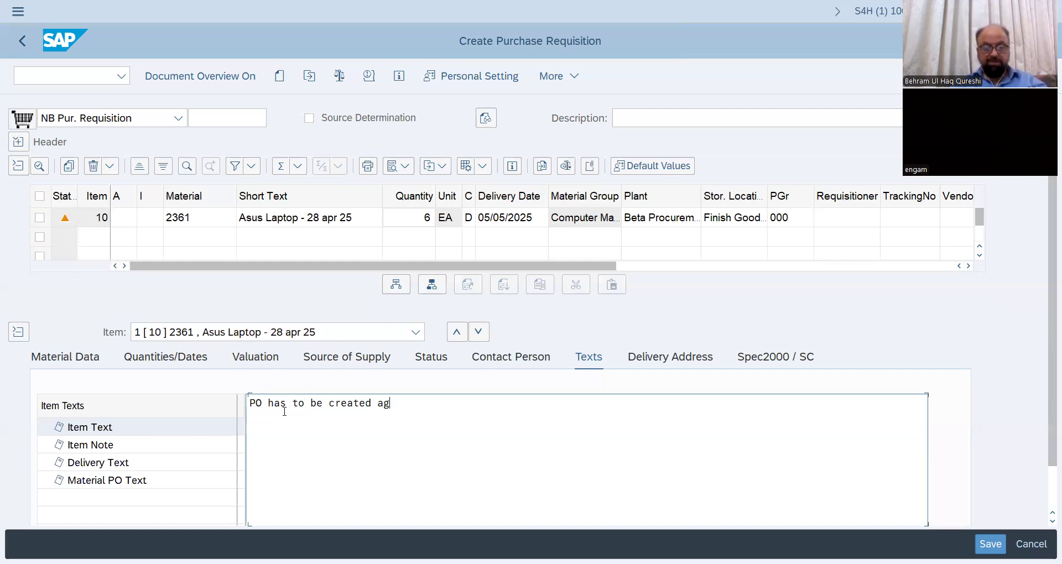
type("ainst PR")
key("Return")
Review the laptop item's delivery address and its full address details, rechecking the item texts and contact person data
left_click(664, 365)
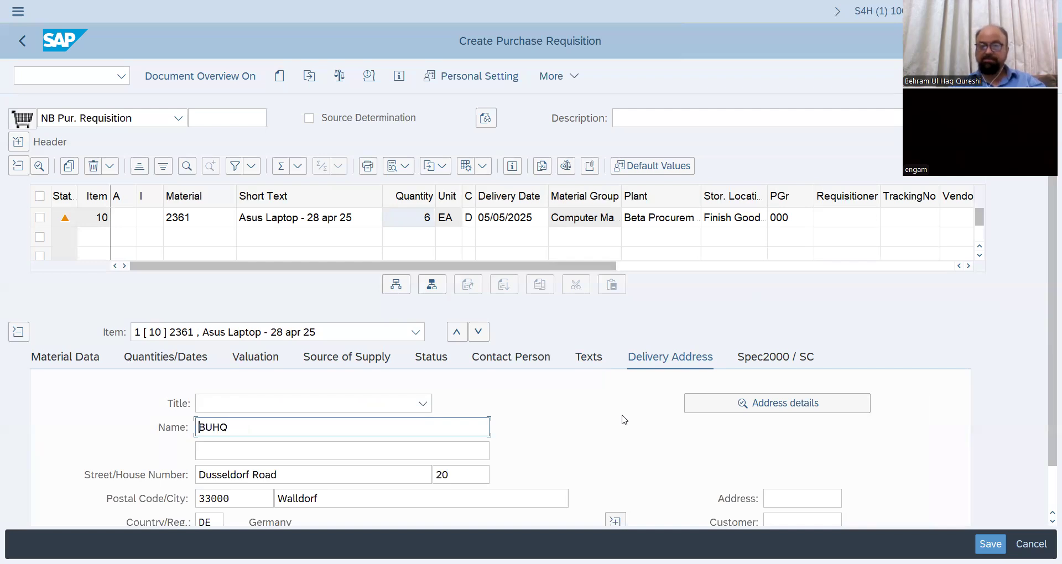
left_click(591, 359)
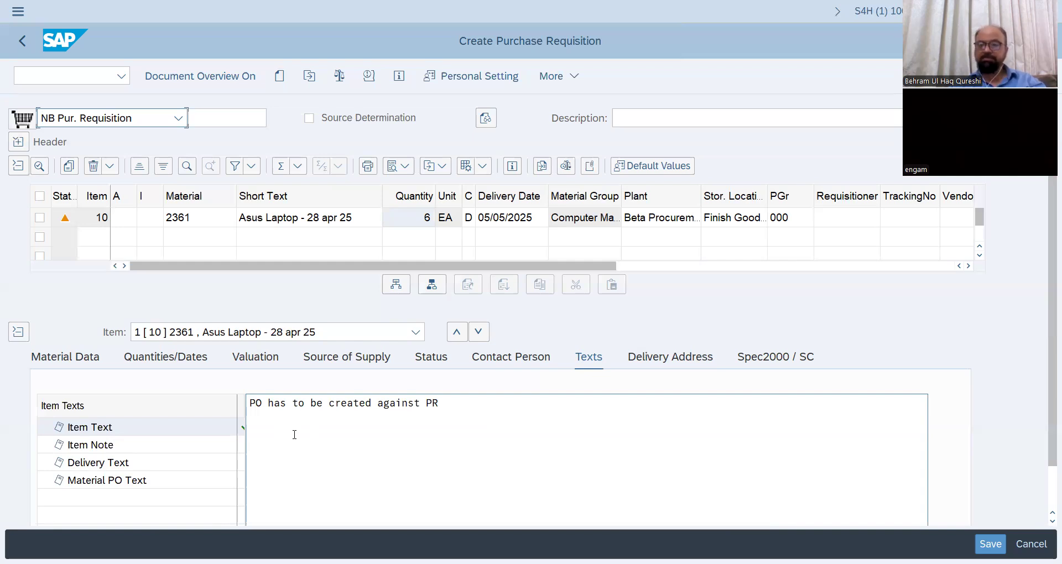
left_click(190, 435)
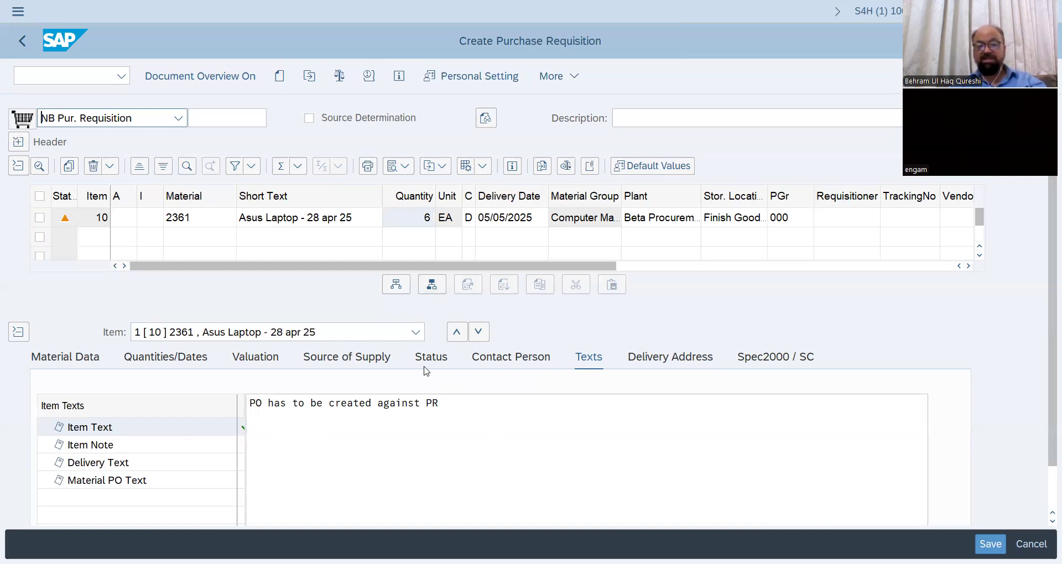
left_click(514, 358)
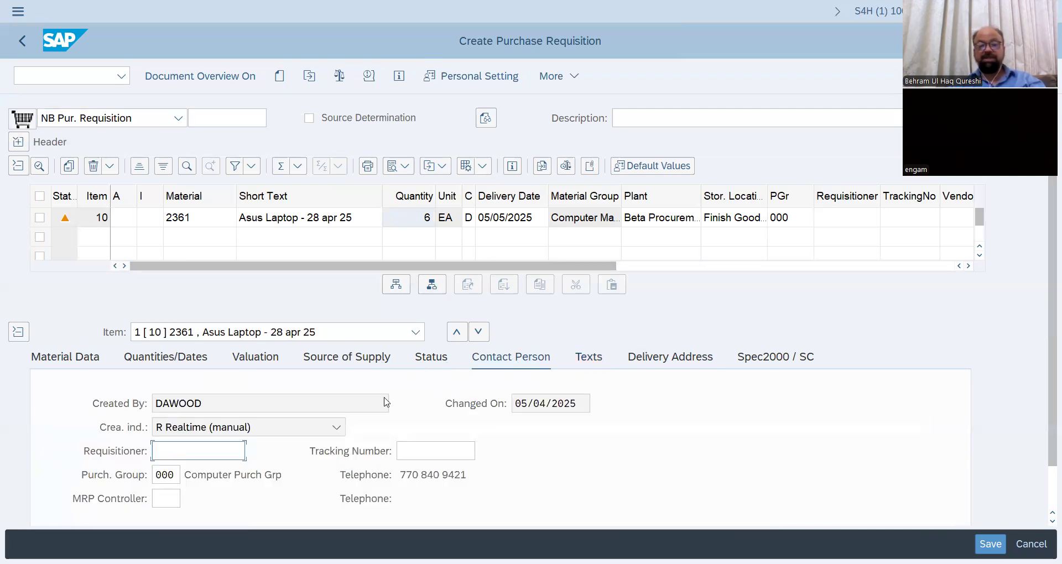
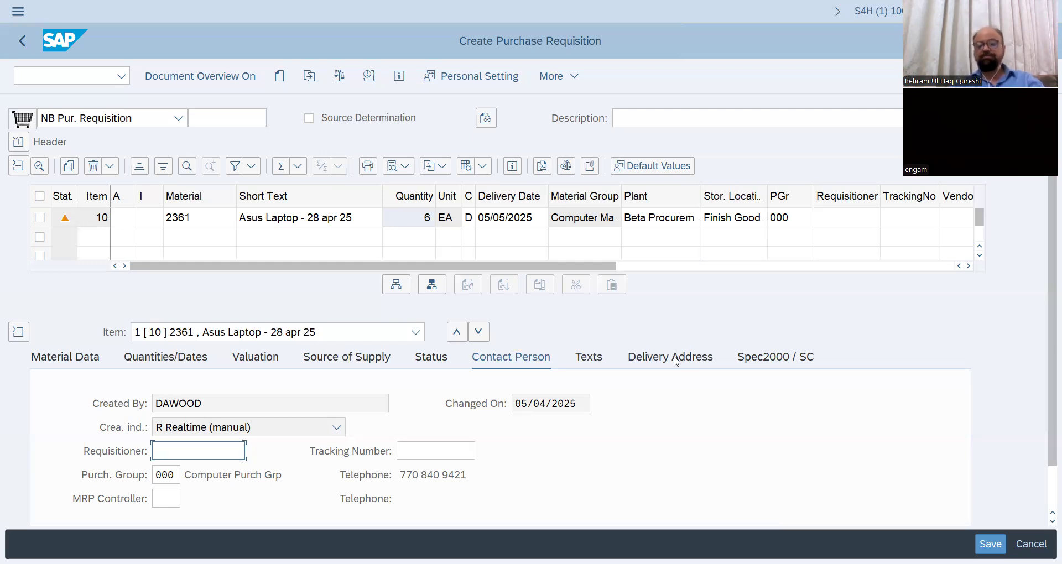
left_click(676, 358)
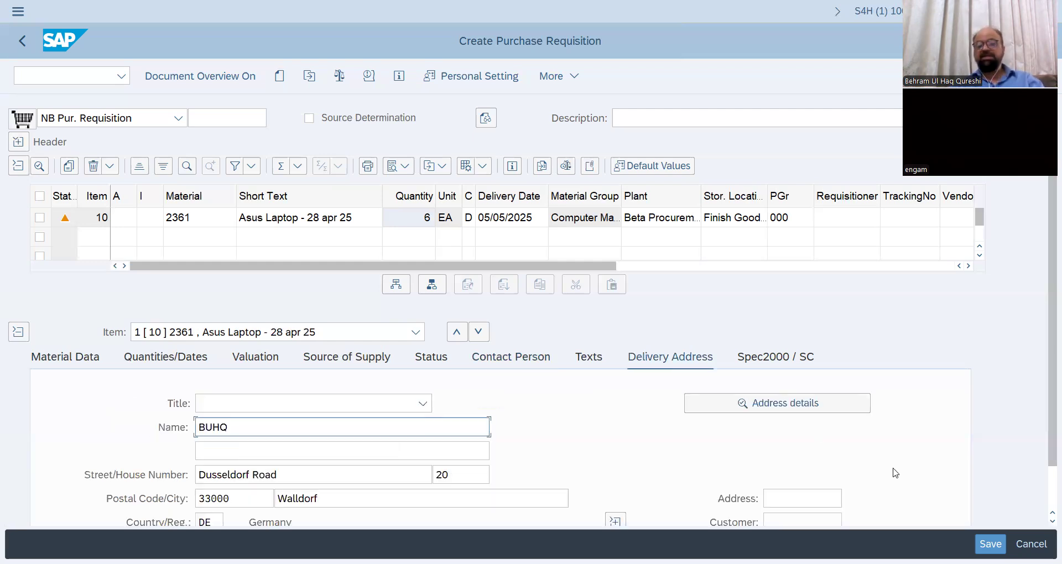
left_click(769, 404)
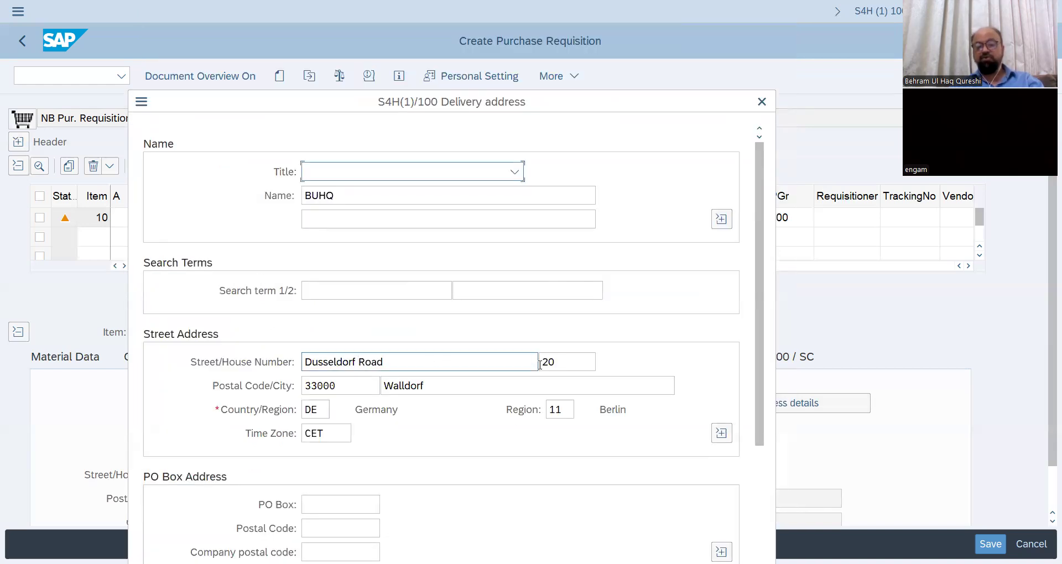
left_click(761, 103)
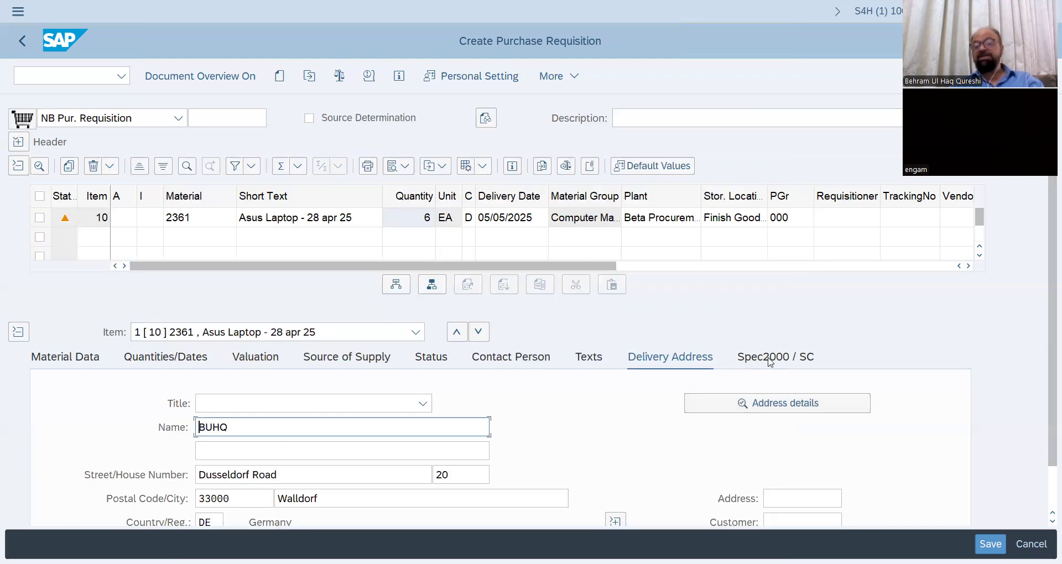
Check the laptop item's Spec2000 / SC data, including the available Mod.ID Cd. choices
left_click(793, 360)
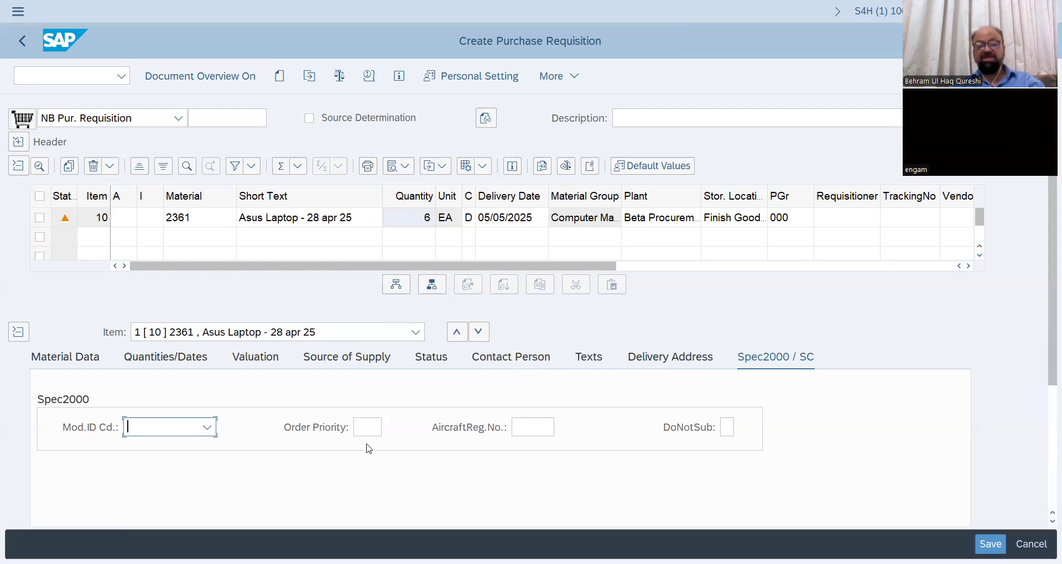
left_click(209, 436)
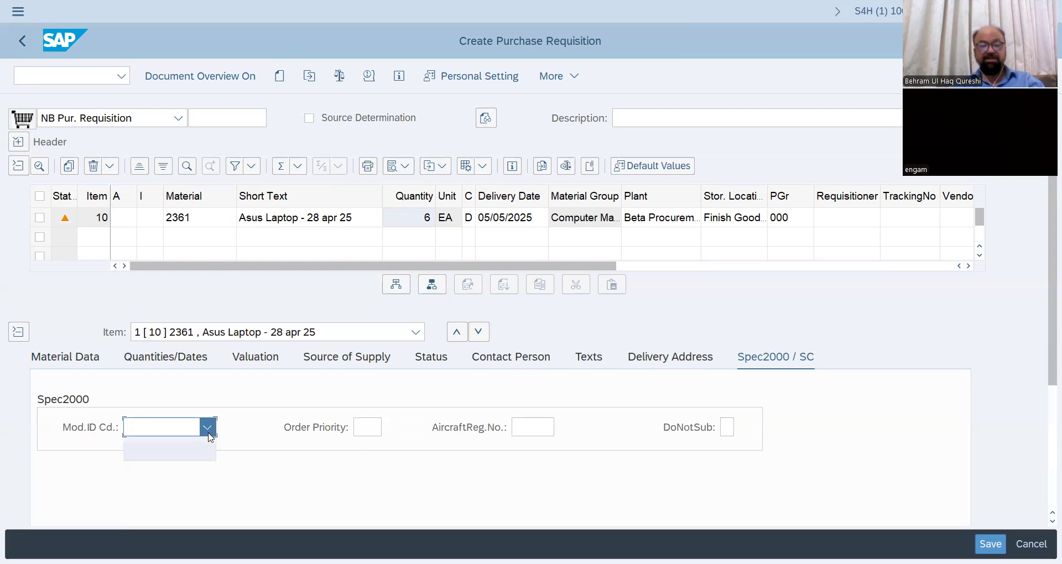
left_click(209, 432)
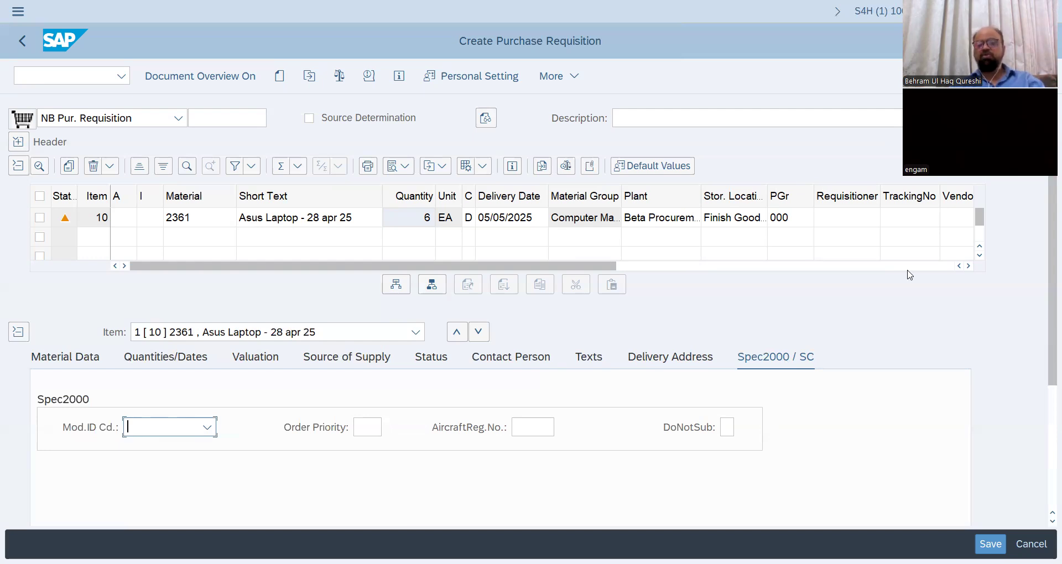
Save the laptop purchase requisition and copy its newly assigned number
left_click(990, 544)
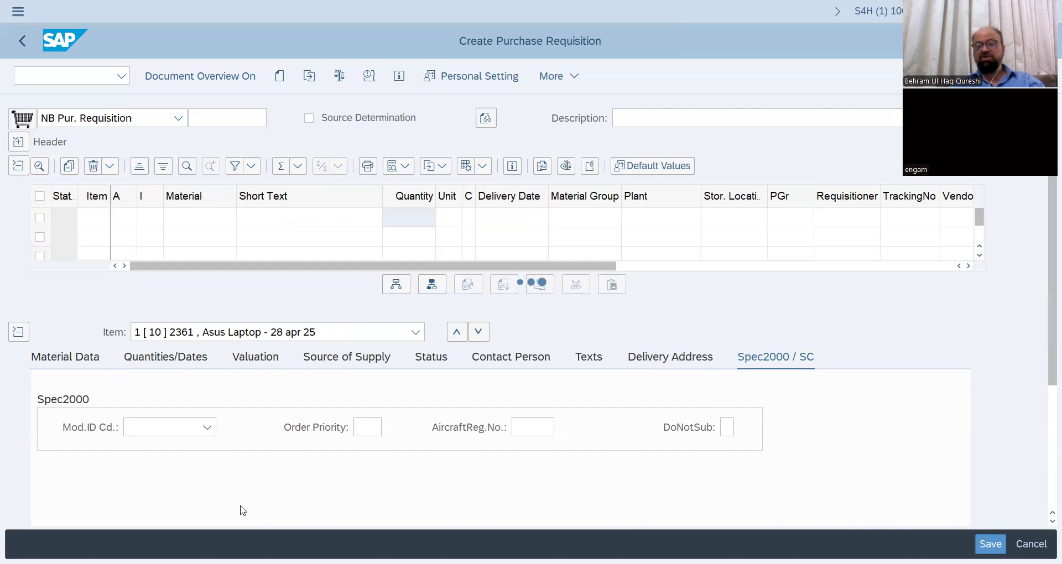
left_click_drag(163, 545, 219, 545)
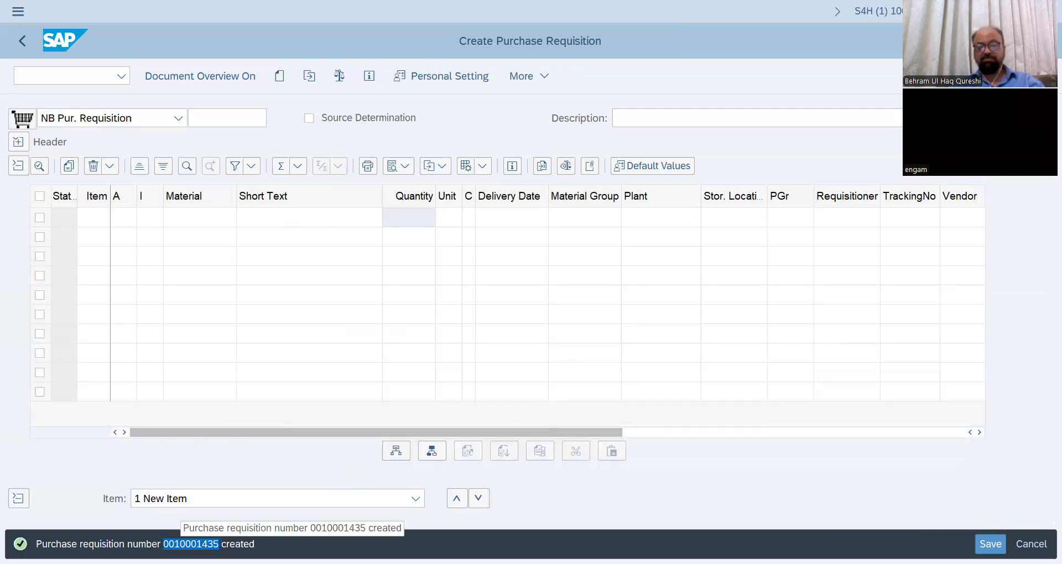
key("ctrl+c")
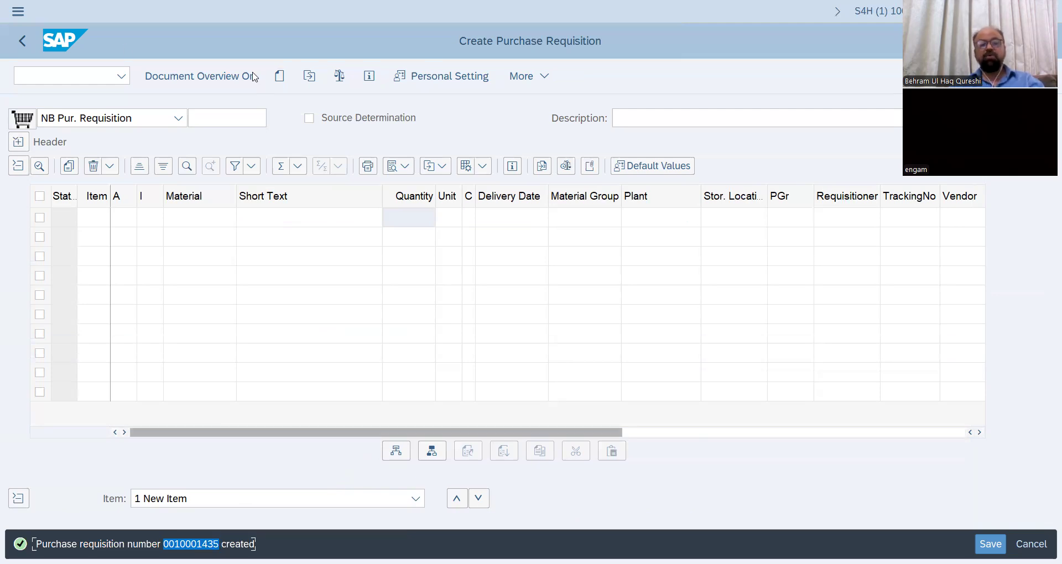
Start transaction ME52N and open the newly created laptop requisition for changing, using the copied requisition number
left_click(95, 80)
type("/")
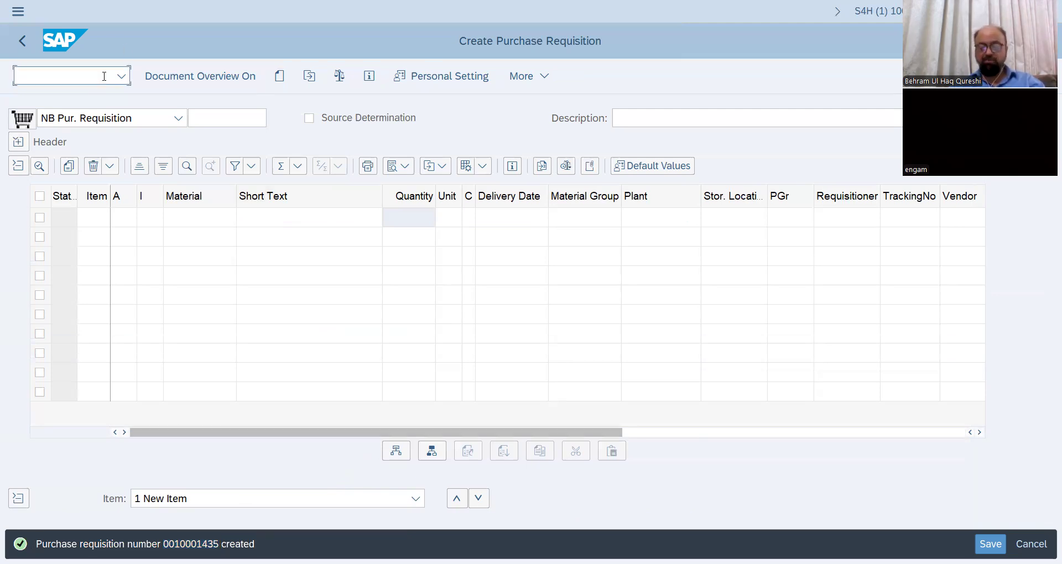
type("nme52n")
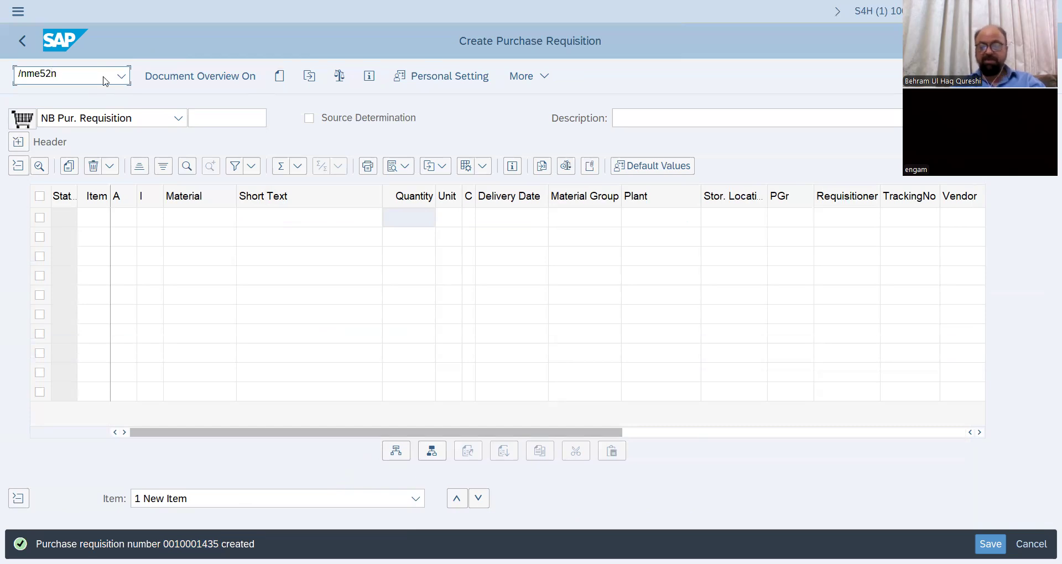
key("Return")
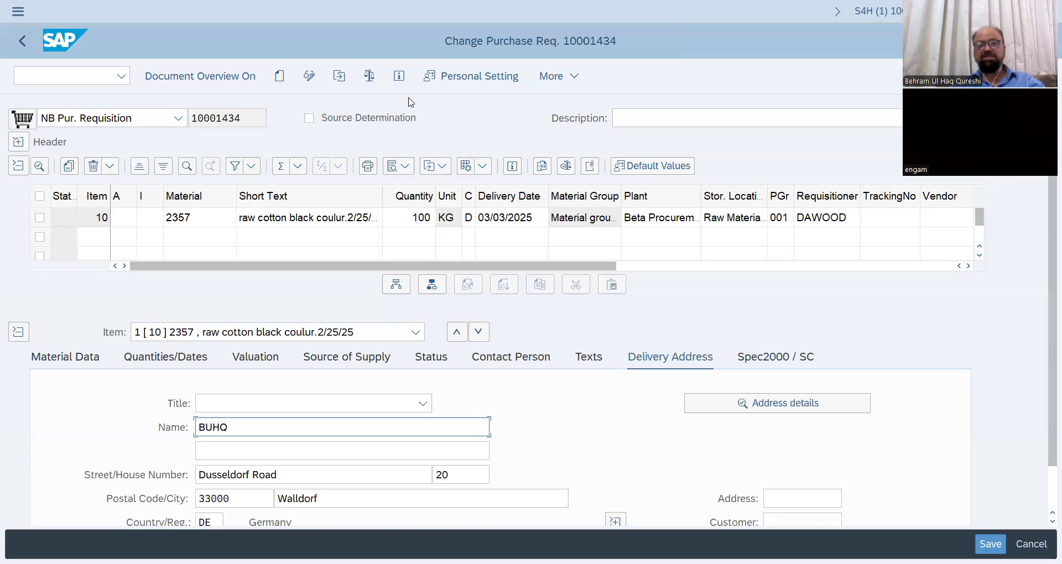
left_click(340, 77)
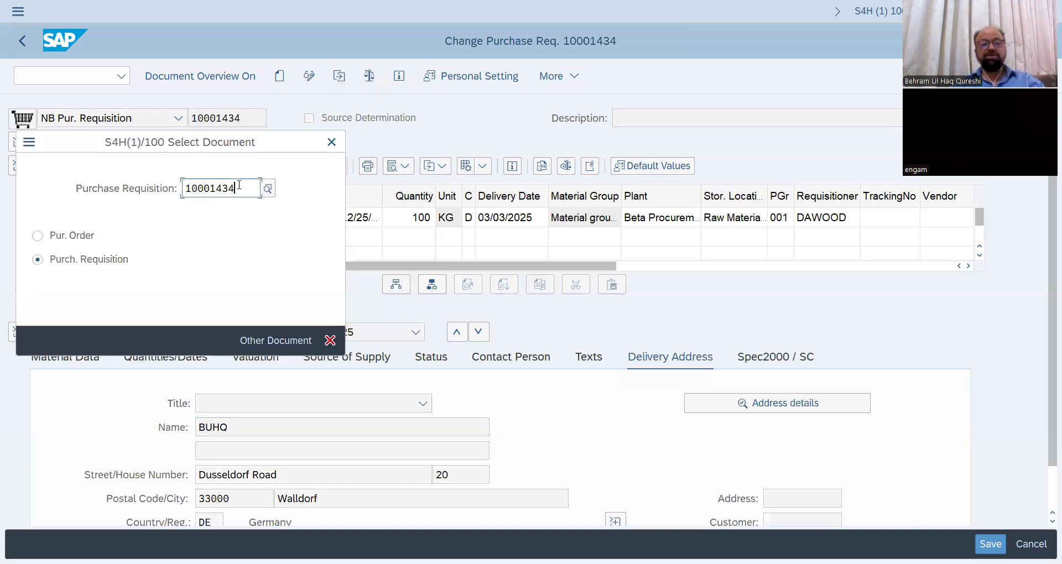
left_click_drag(237, 188, 168, 191)
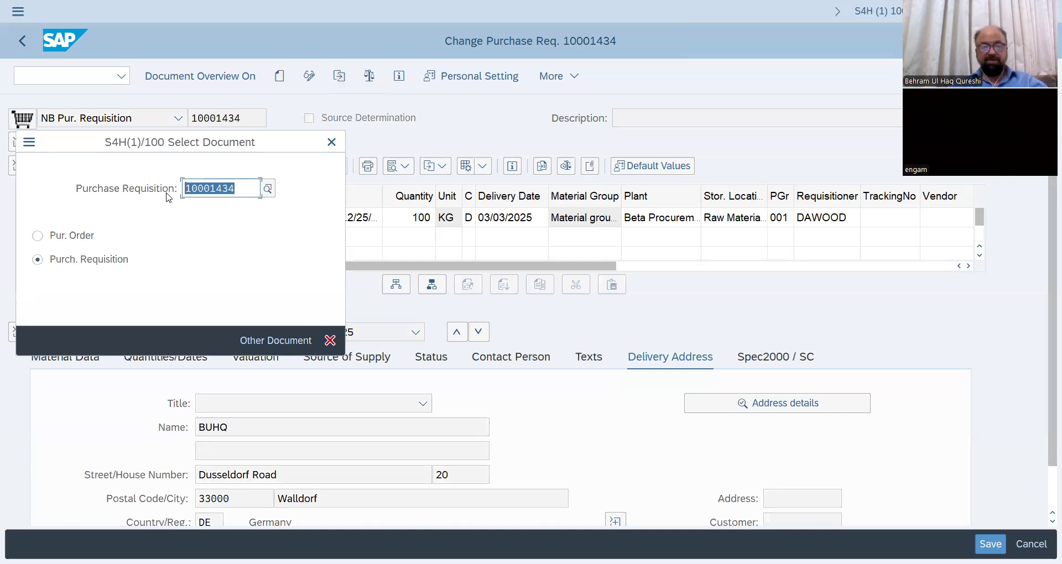
key("ctrl+v")
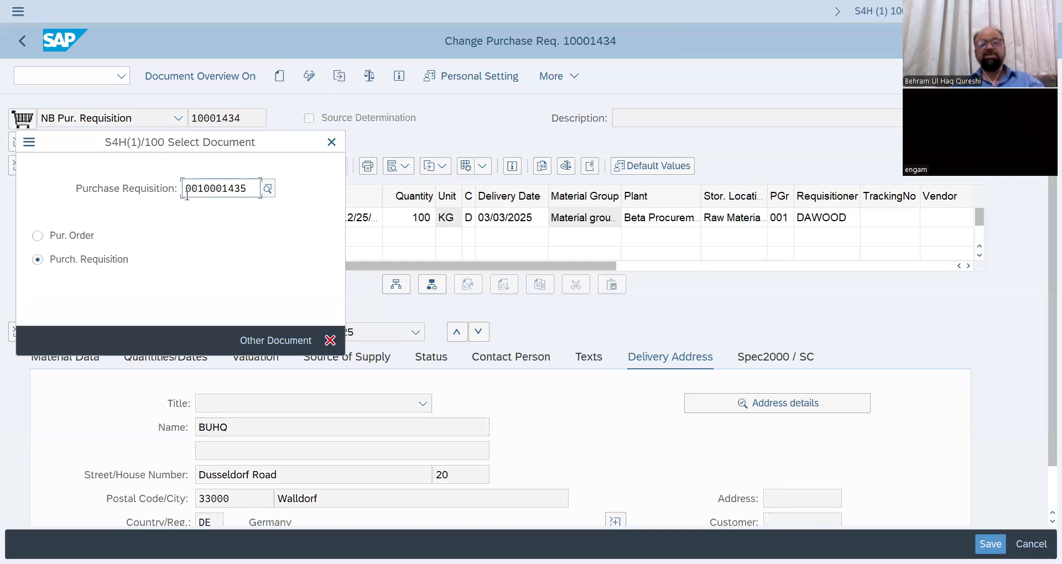
left_click(275, 342)
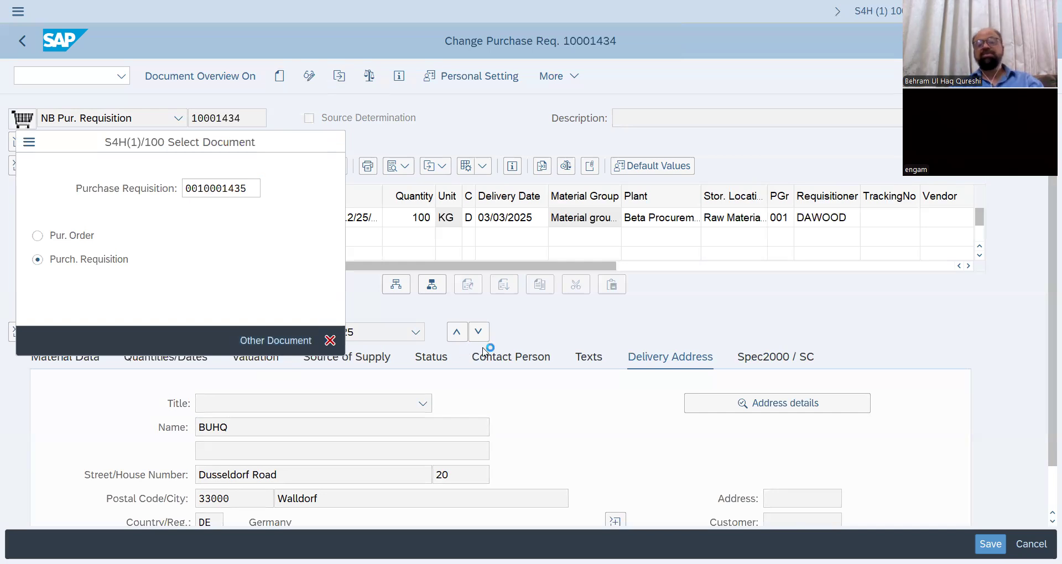
Set the laptop item's quantity to 5
left_click(430, 220)
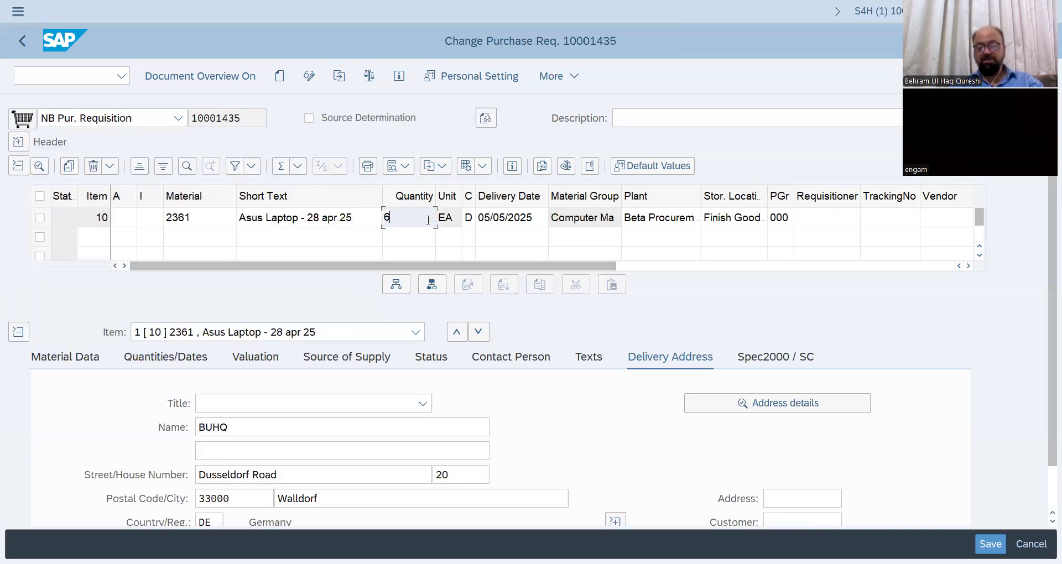
key("BackSpace")
type("5")
key("Return")
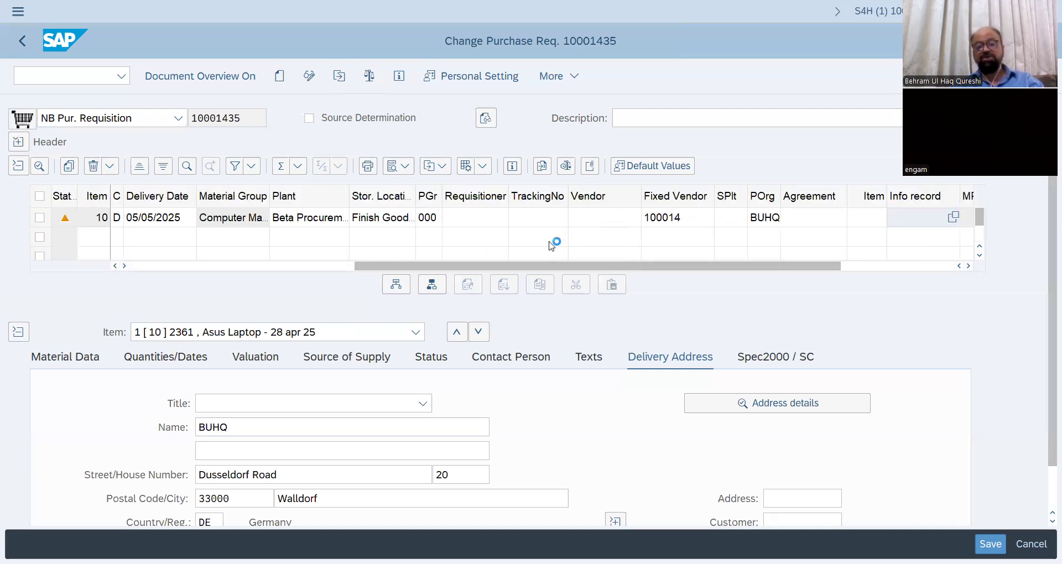
Search fixed vendors by purchasing organization BUHQ and assign the Walldorf supplier to the laptop item
left_click(691, 219)
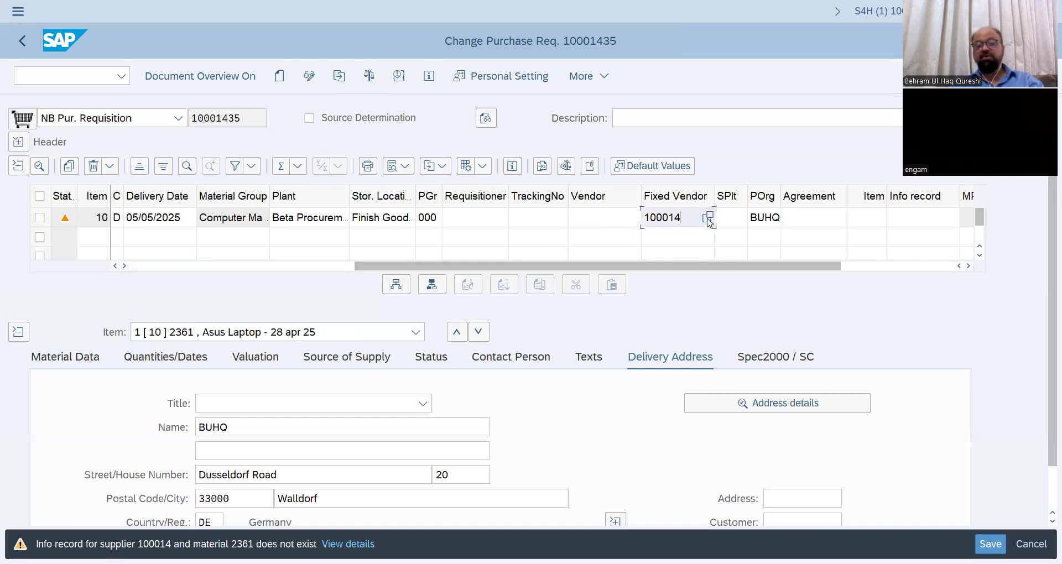
left_click(708, 218)
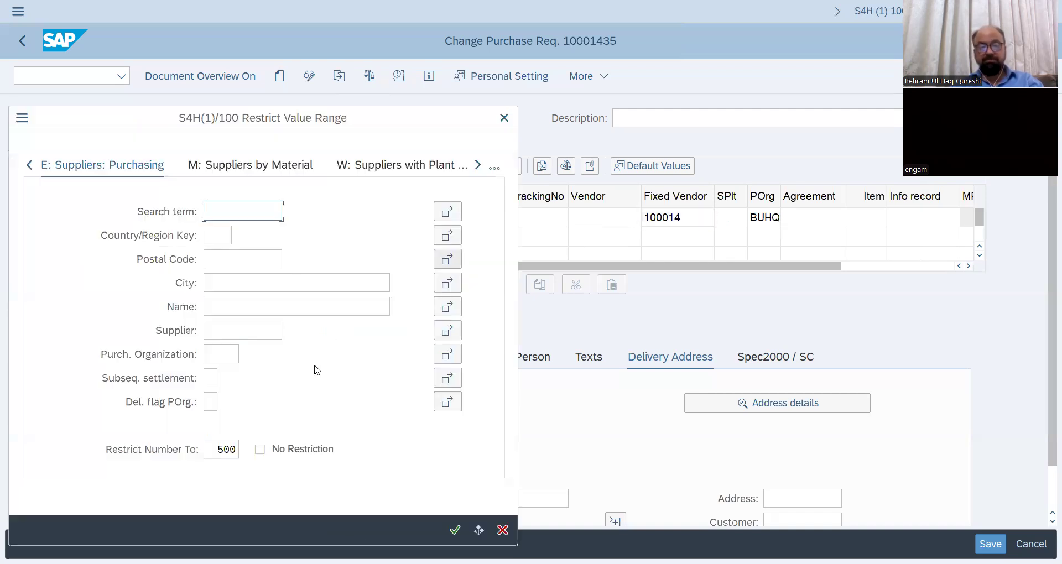
left_click(231, 351)
type("buhq")
key("Return")
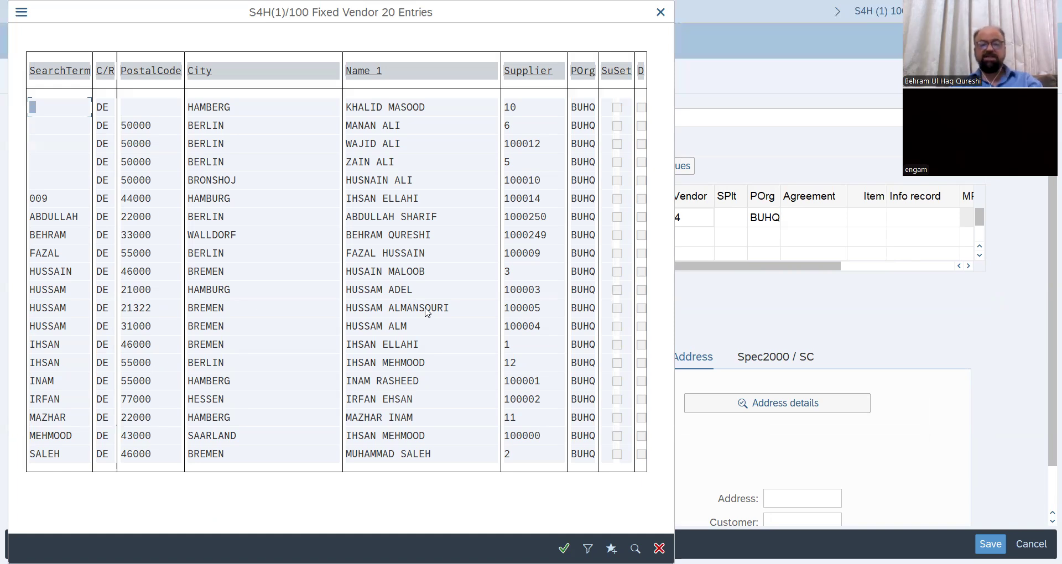
left_click(397, 237)
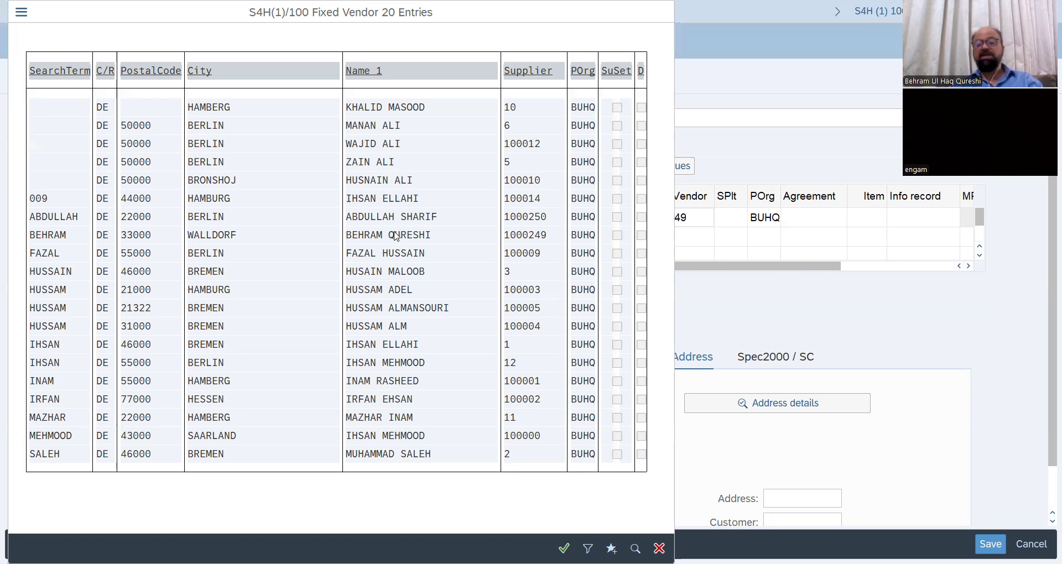
key("Return")
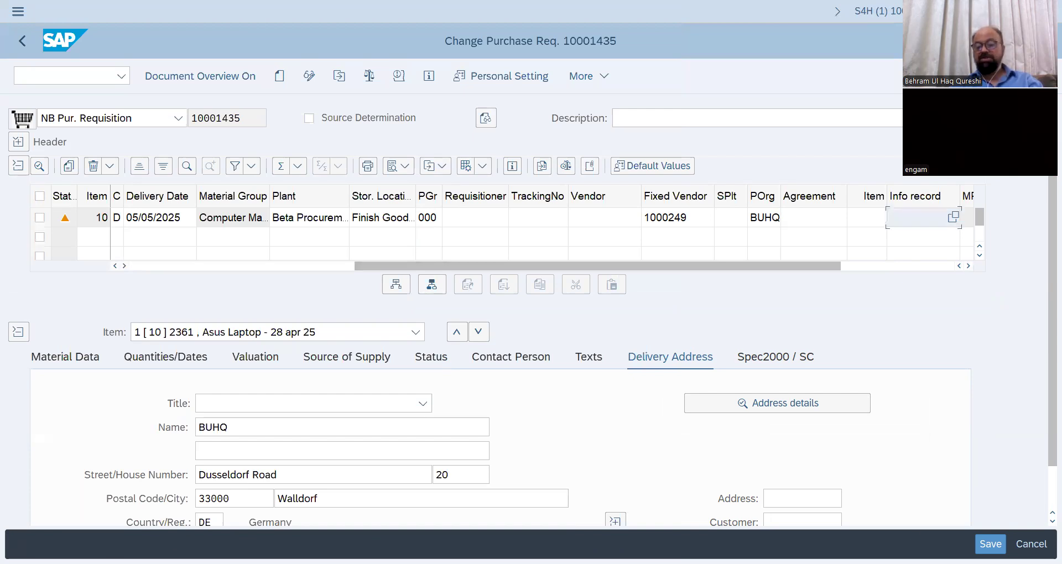
Save the changed laptop requisition and copy its requisition number from the confirmation message
left_click(391, 293)
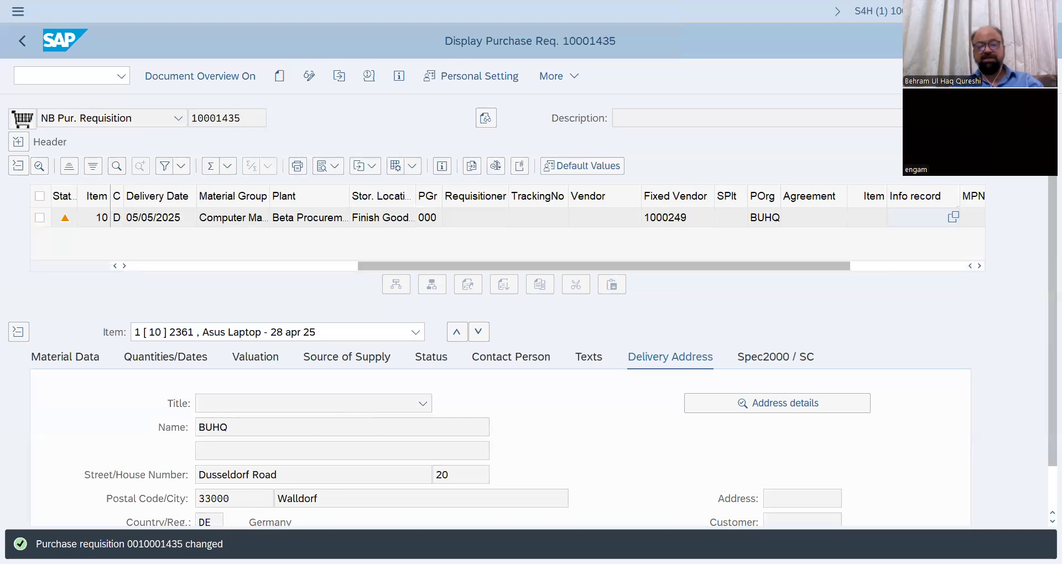
double_click(155, 544)
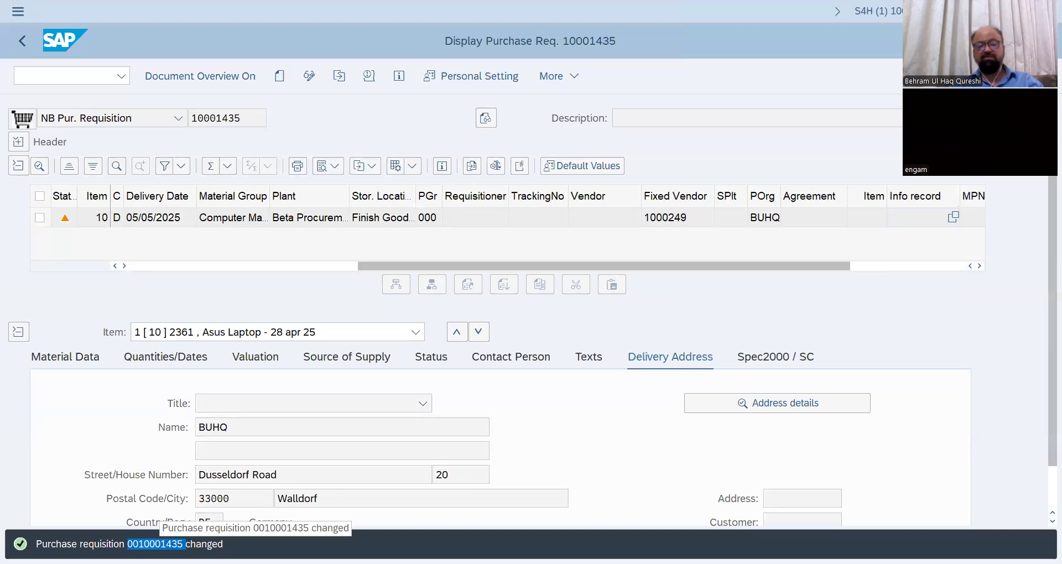
key("ctrl+c")
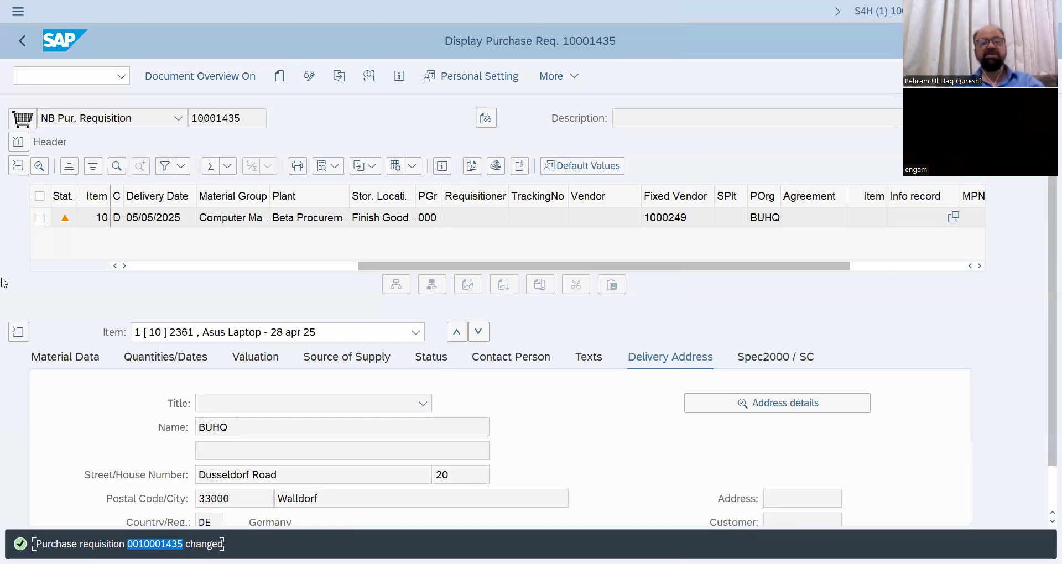
Start transaction ME53N and display the laptop requisition by selecting it as another document with the copied requisition number
left_click(78, 77)
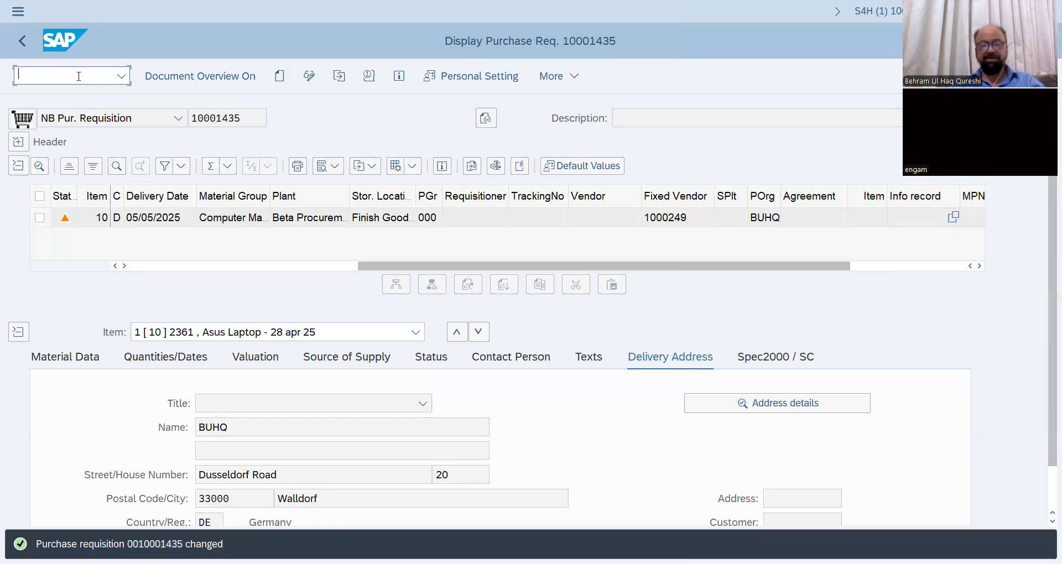
type("/nme53n")
key("Return")
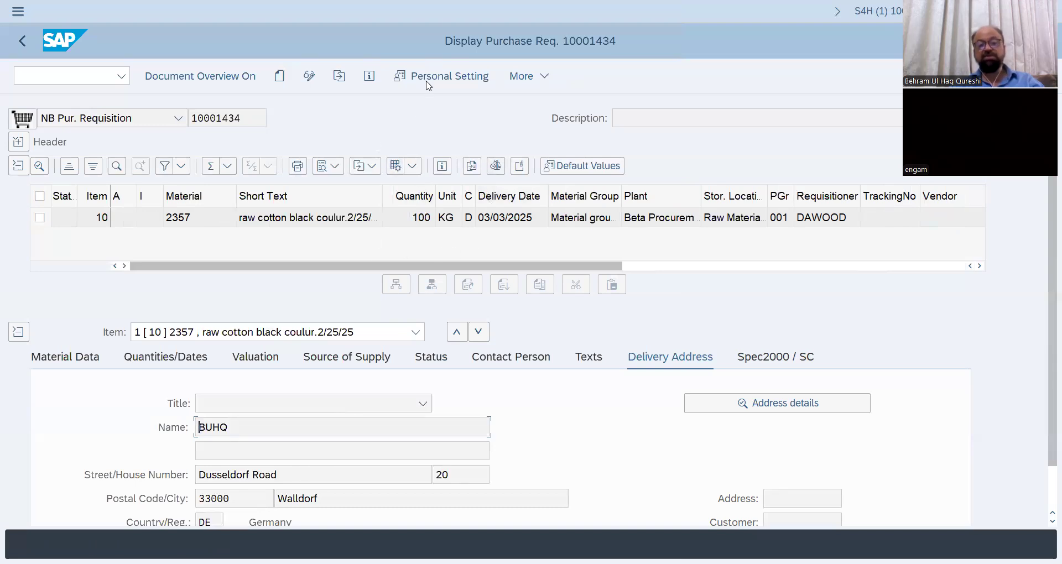
left_click(339, 78)
left_click_drag(261, 194, 170, 189)
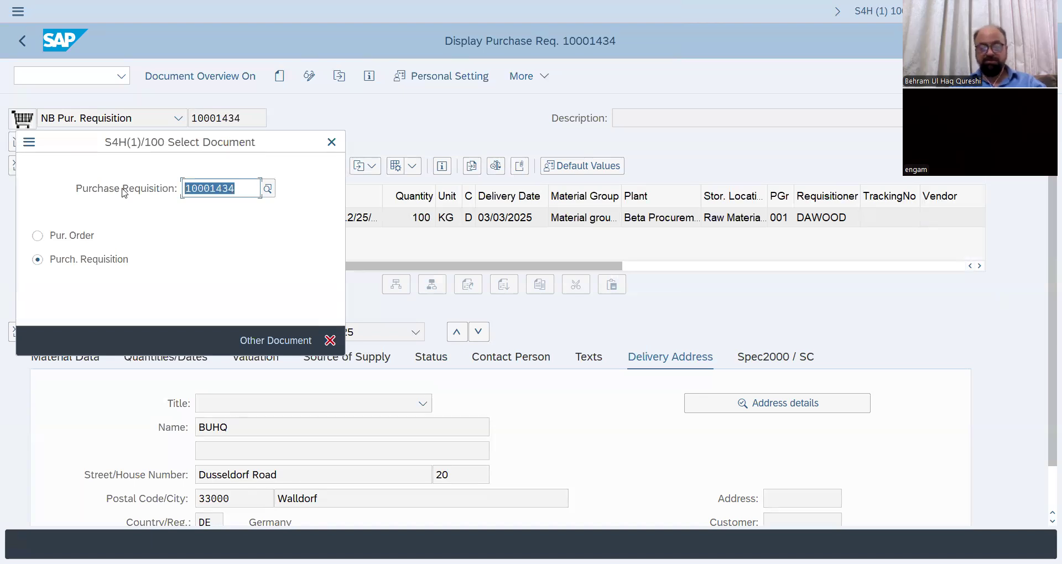
key("ctrl+v")
key("Return")
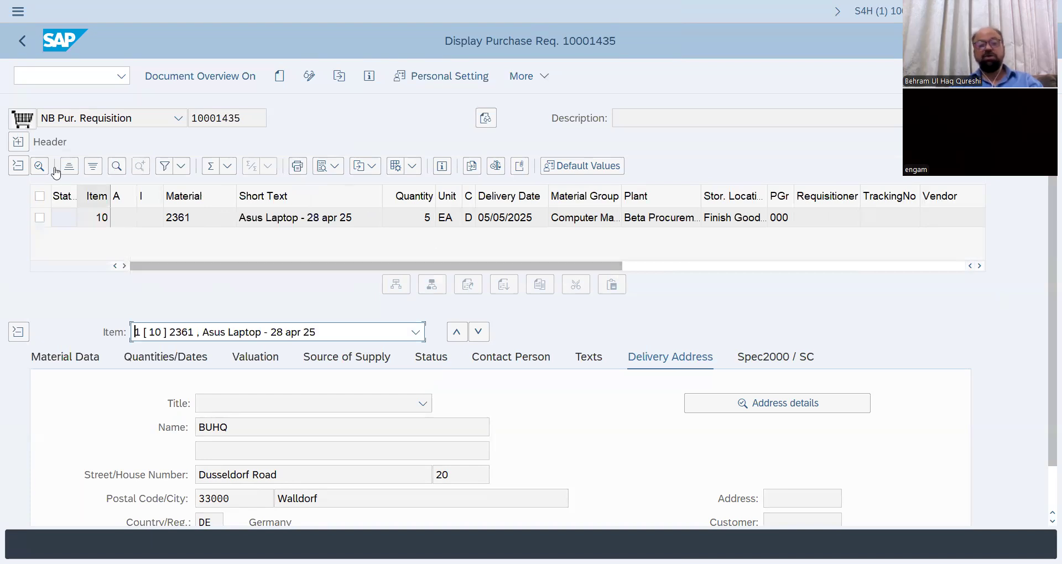
Check the requisition's header note and the laptop item's overview data across to the fixed vendor and purchasing organization
left_click(18, 141)
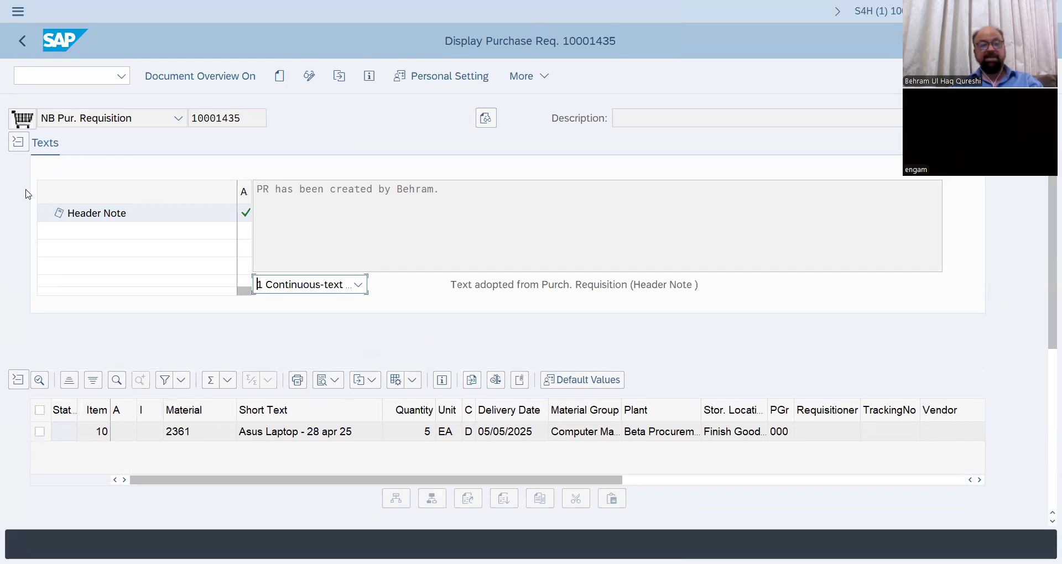
left_click(24, 147)
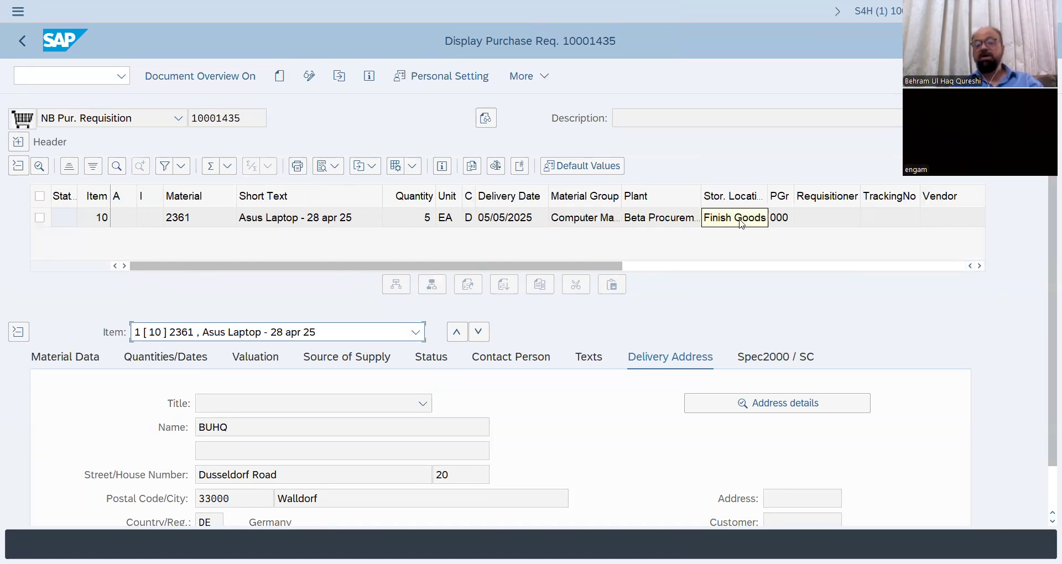
left_click_drag(612, 268, 925, 272)
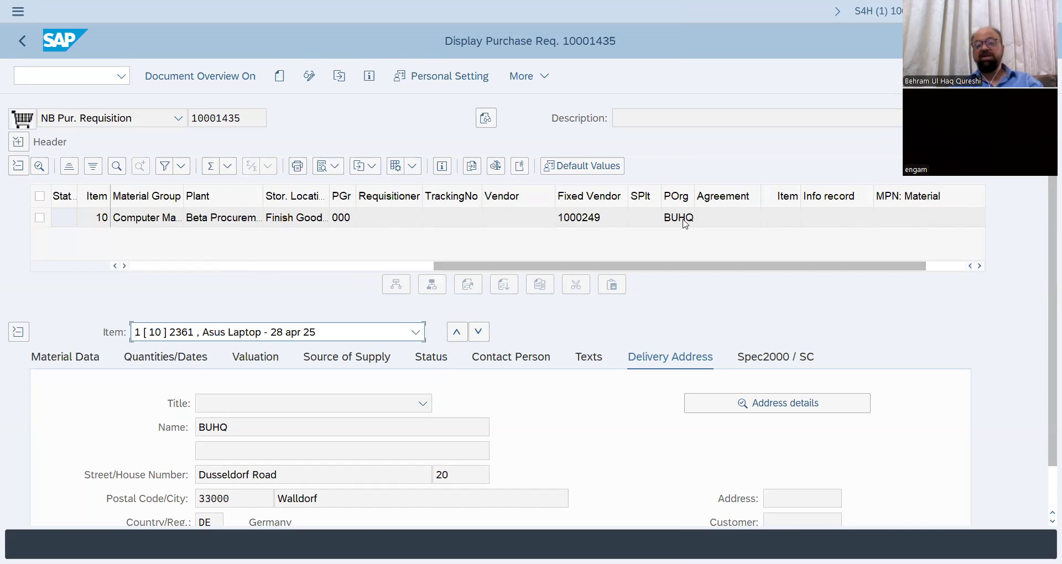
Review the laptop item's details: material data, quantities and dates, valuation, source of supply, texts and delivery address
left_click(51, 363)
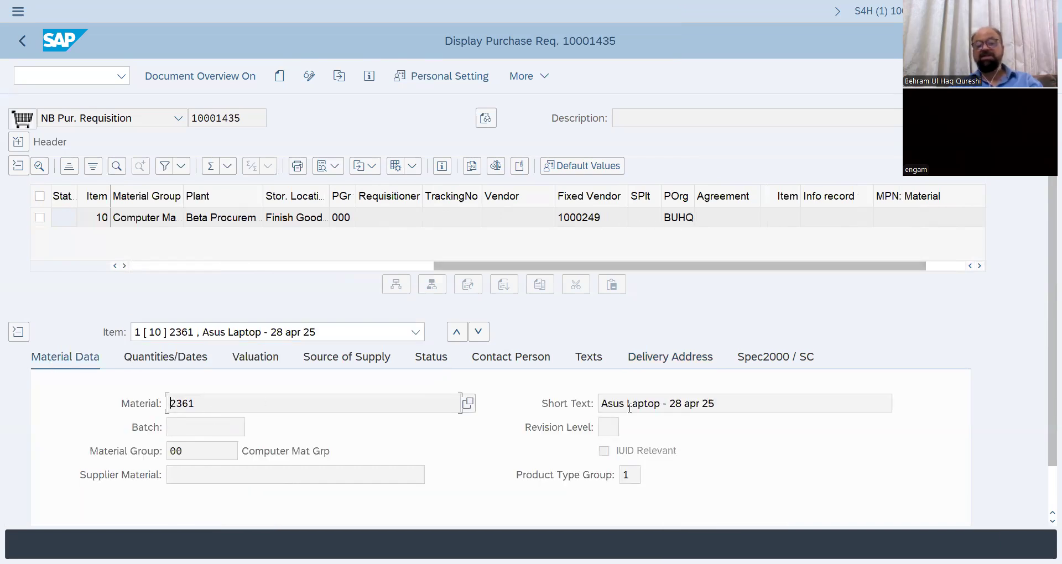
left_click(177, 366)
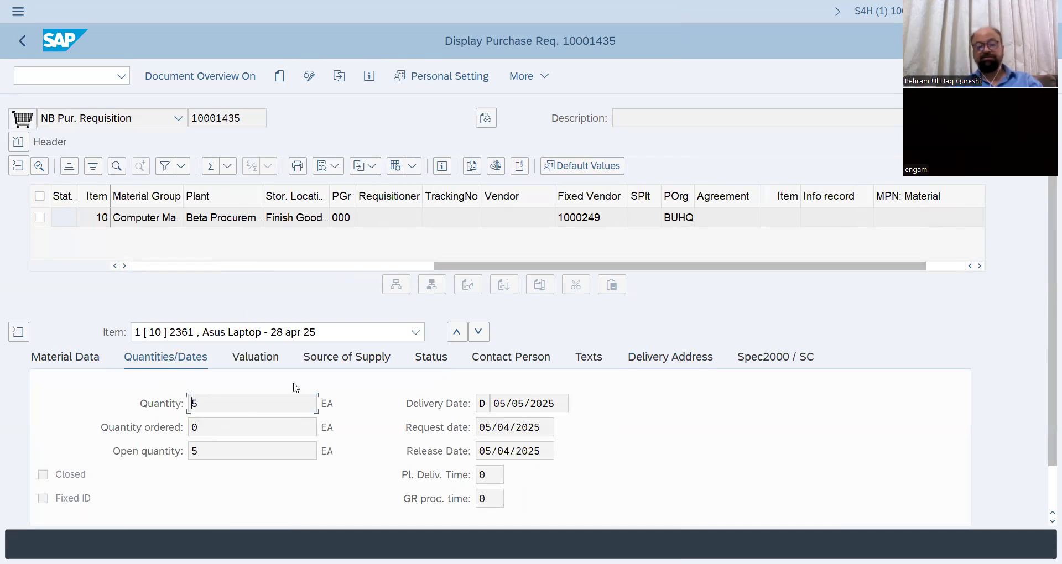
left_click(266, 360)
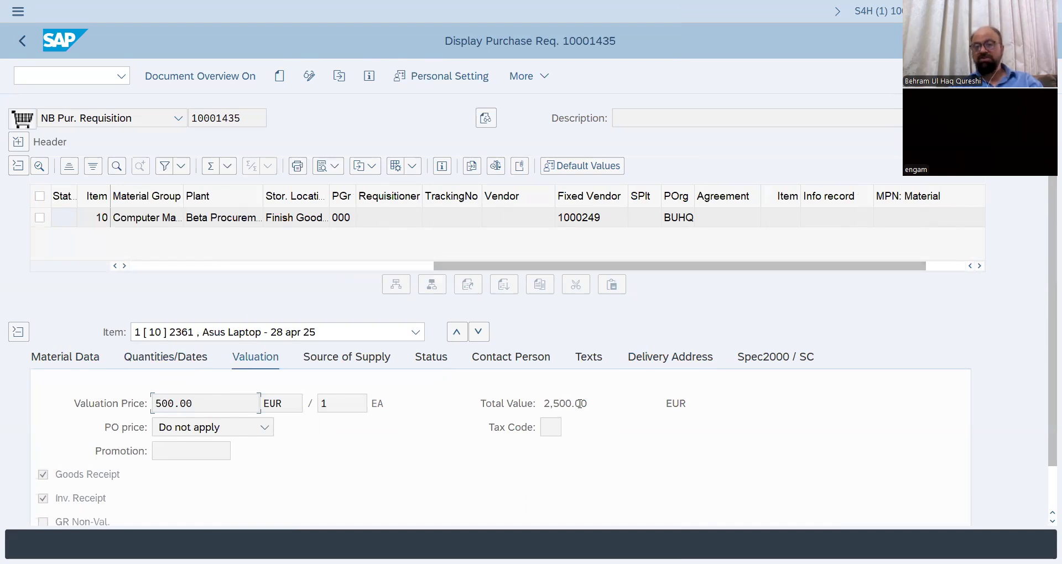
left_click(356, 366)
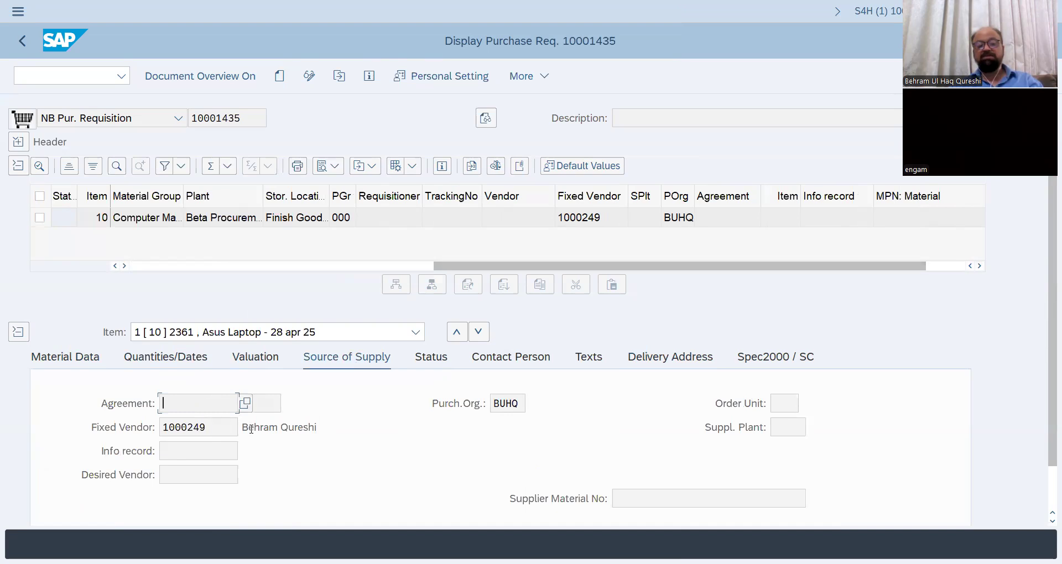
left_click(432, 357)
left_click(533, 362)
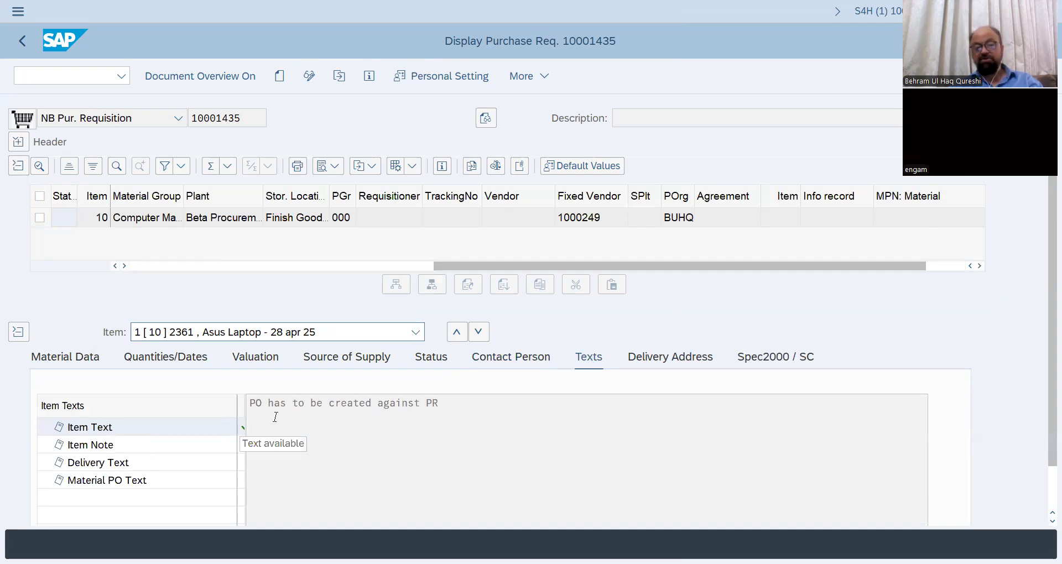
left_click(680, 368)
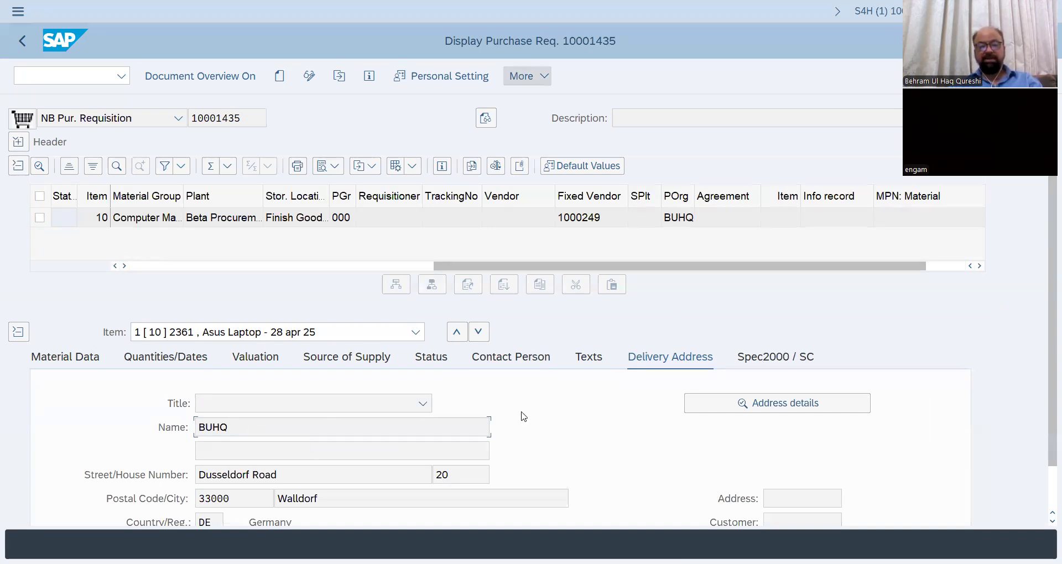
Switch to the Word notes and start a header overview line reading "Open" beneath the "Display PR – ME53N" entry
key("alt+Tab")
scroll(465, 406, "up", 5)
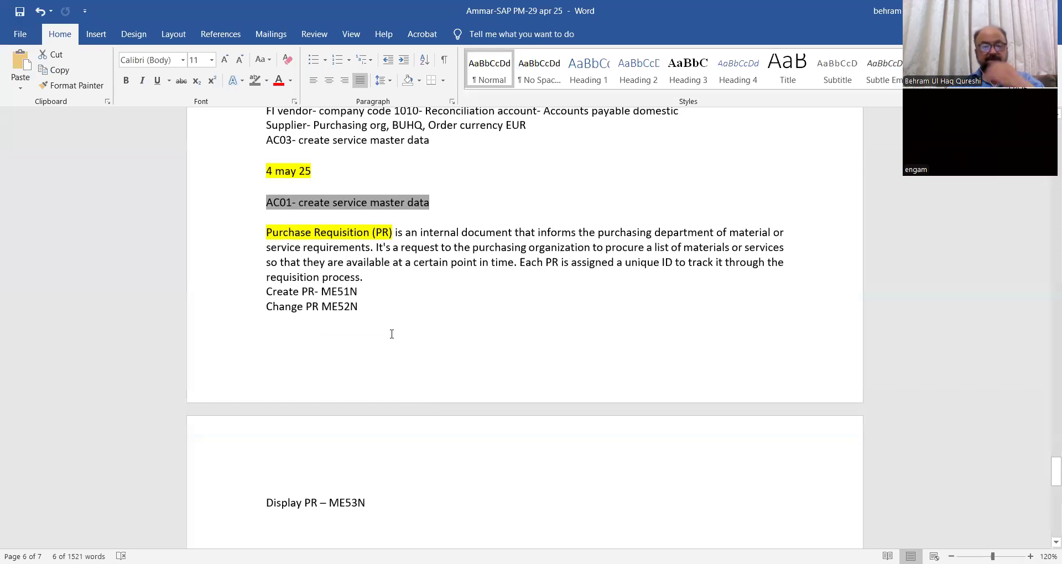
scroll(395, 427, "down", 3)
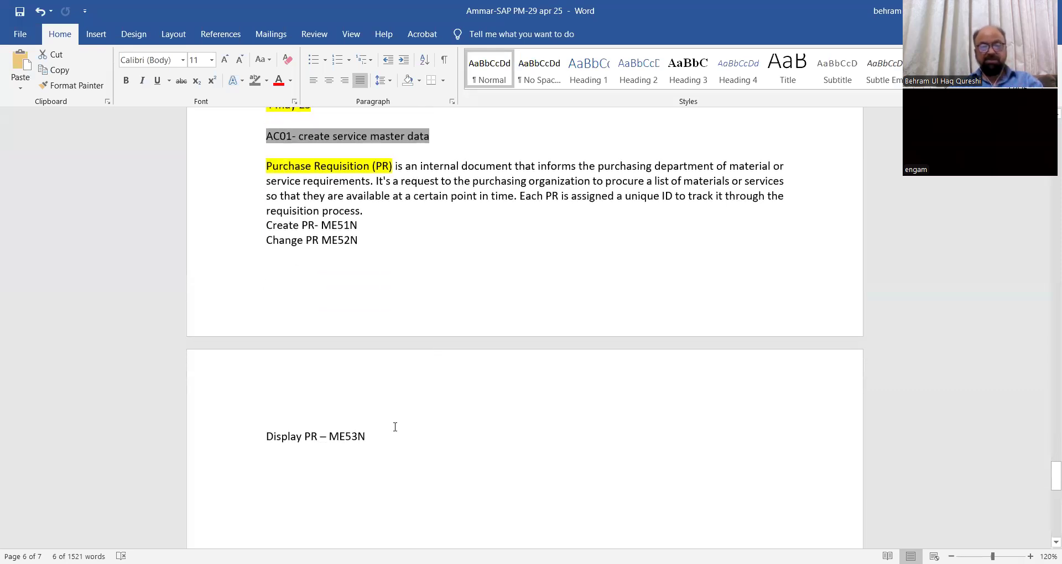
left_click(389, 435)
key("Return")
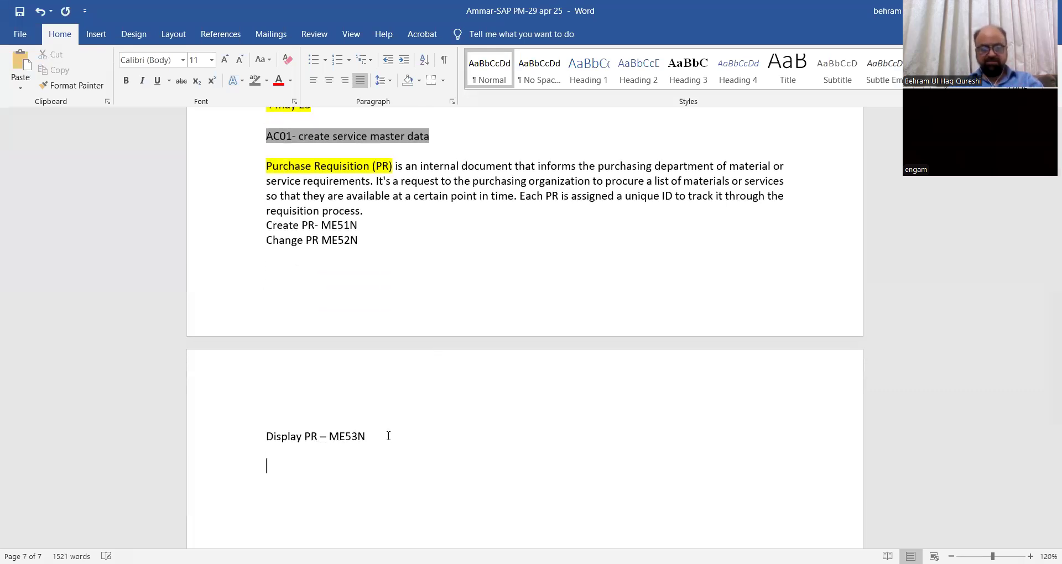
type("Head")
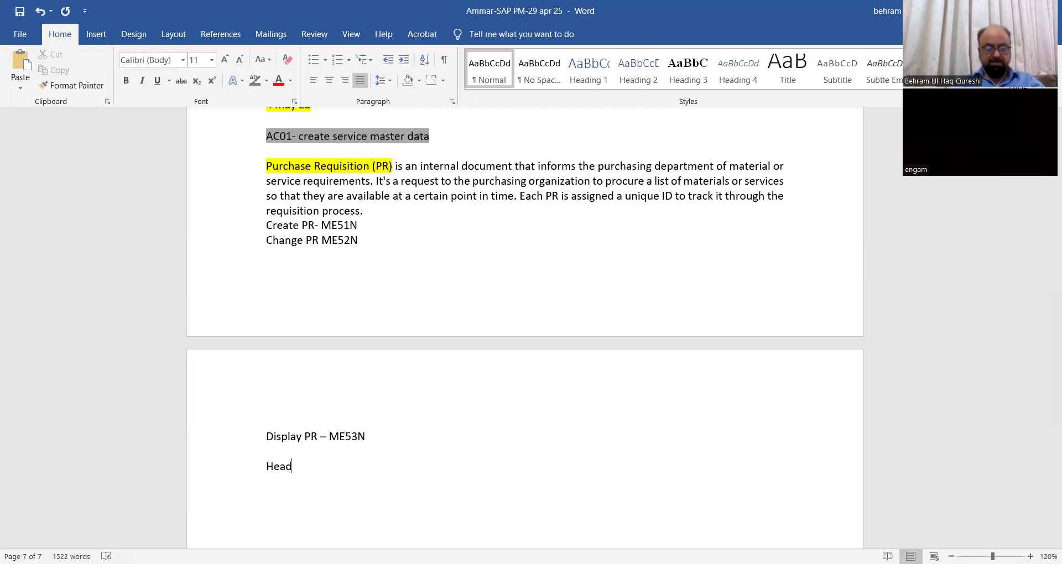
type("rer overy")
type("iew-")
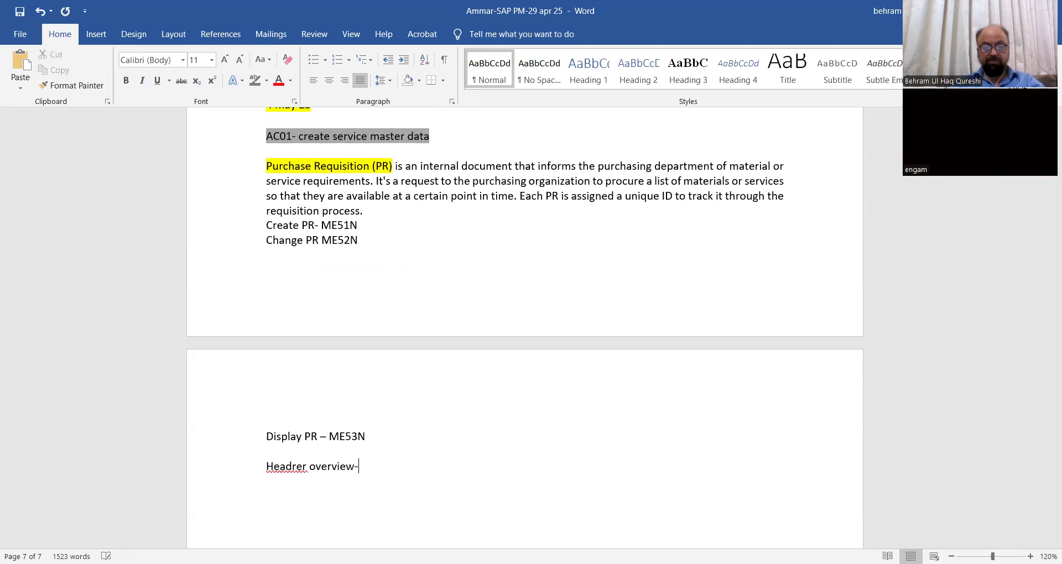
type(" Open")
scroll(386, 433, "up", 4, "ctrl")
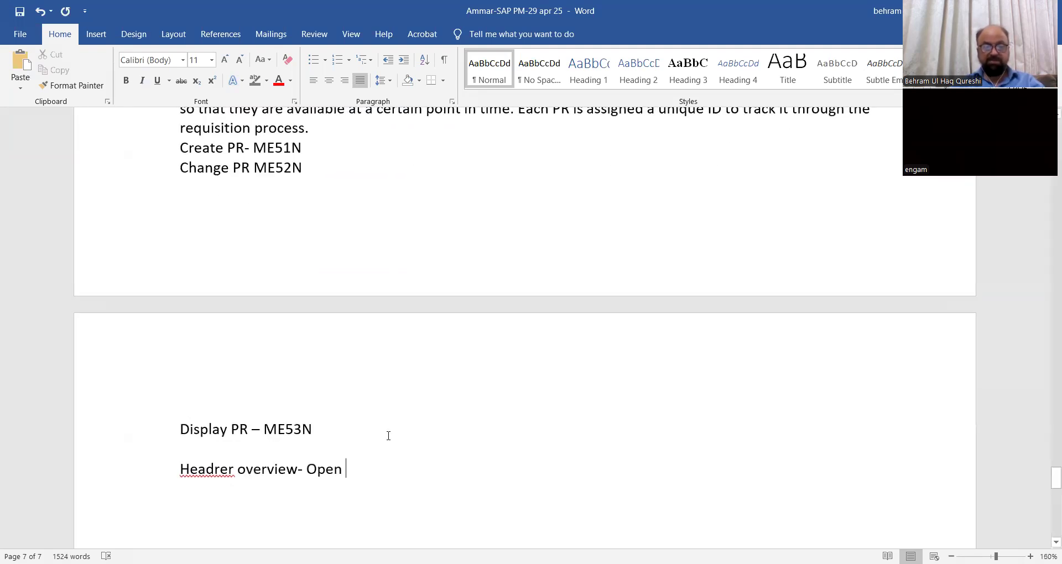
scroll(389, 436, "down", 2, "ctrl")
scroll(386, 434, "down", 3)
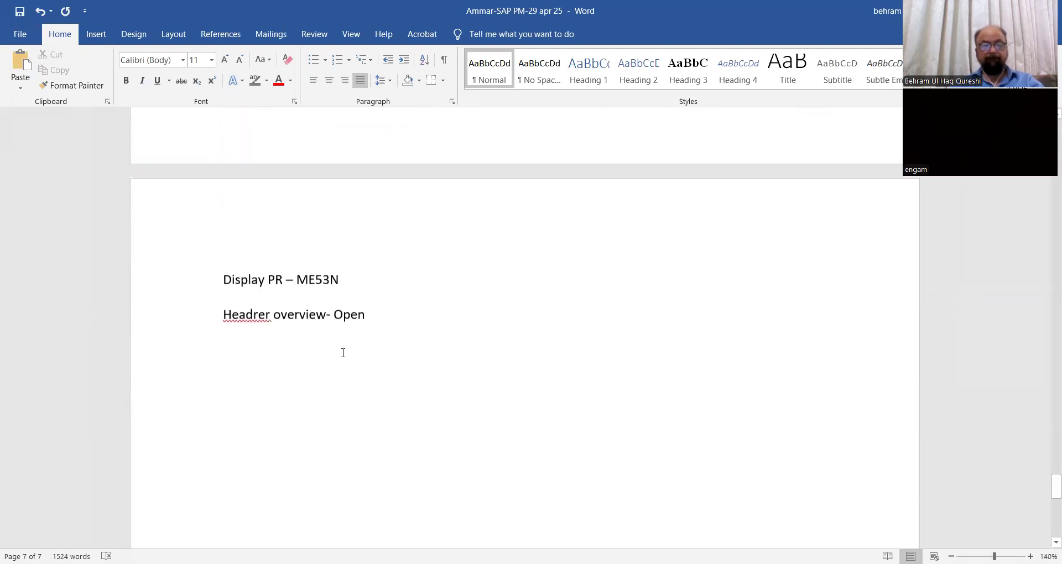
Correct the misspelled first word to "Header" and complete the line as "Header overview- Open Text"
right_click(243, 313)
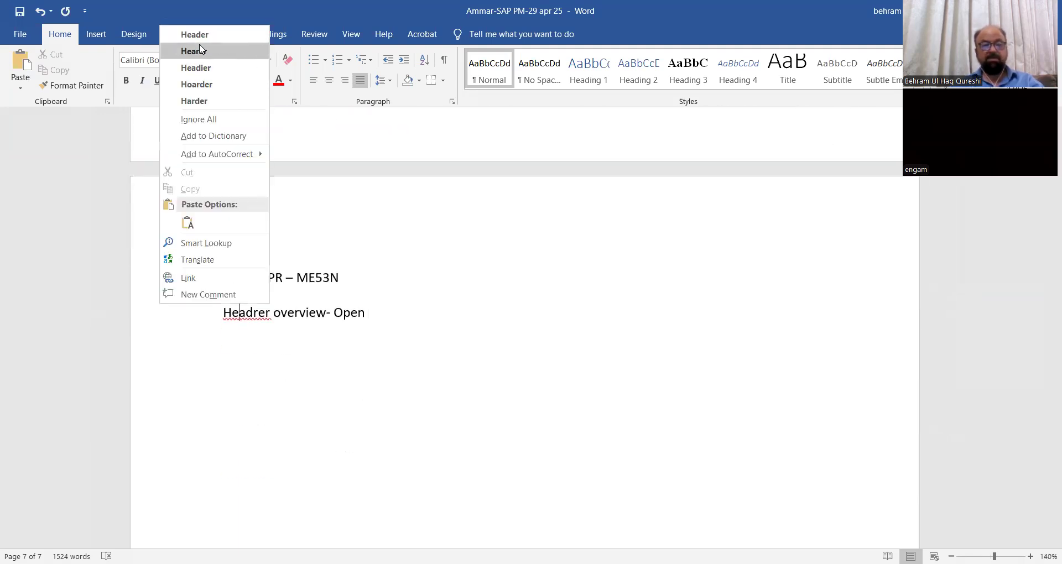
left_click(195, 35)
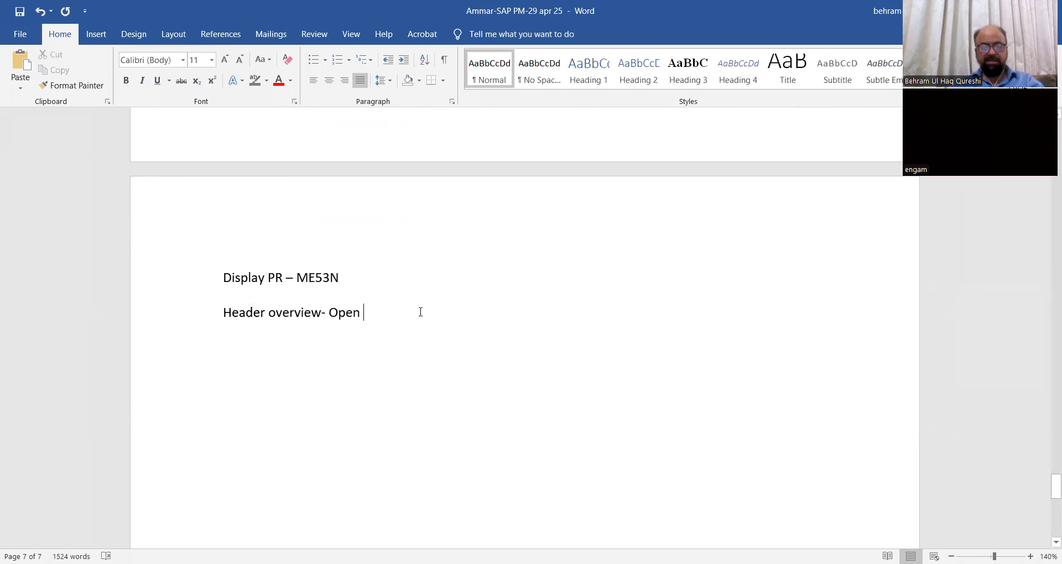
type("Text ")
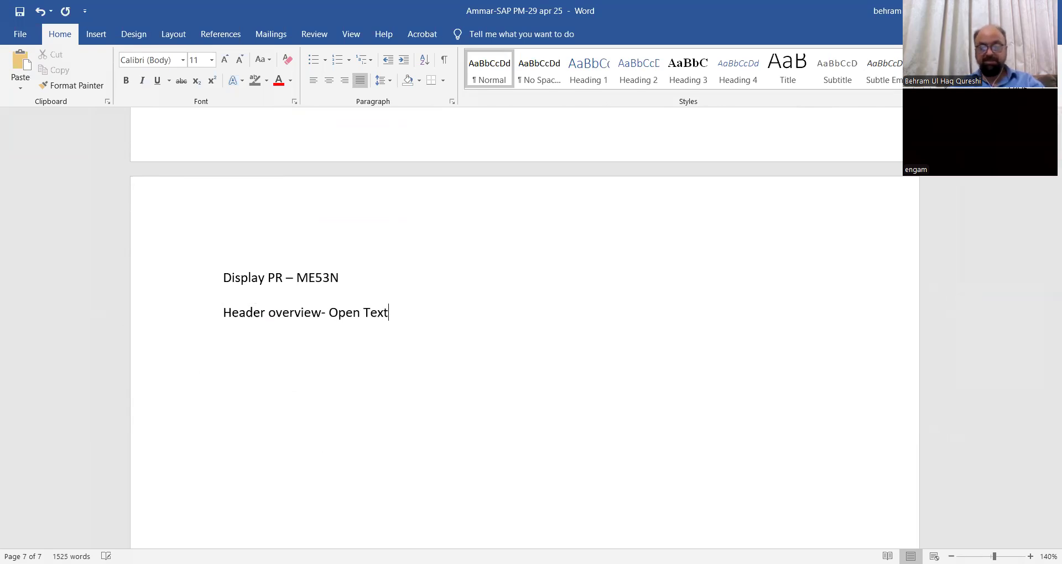
Add an "Item overview" line beneath the header overview, followed by the lines "Material no", "Quantity" and "Delivery date"
type("It")
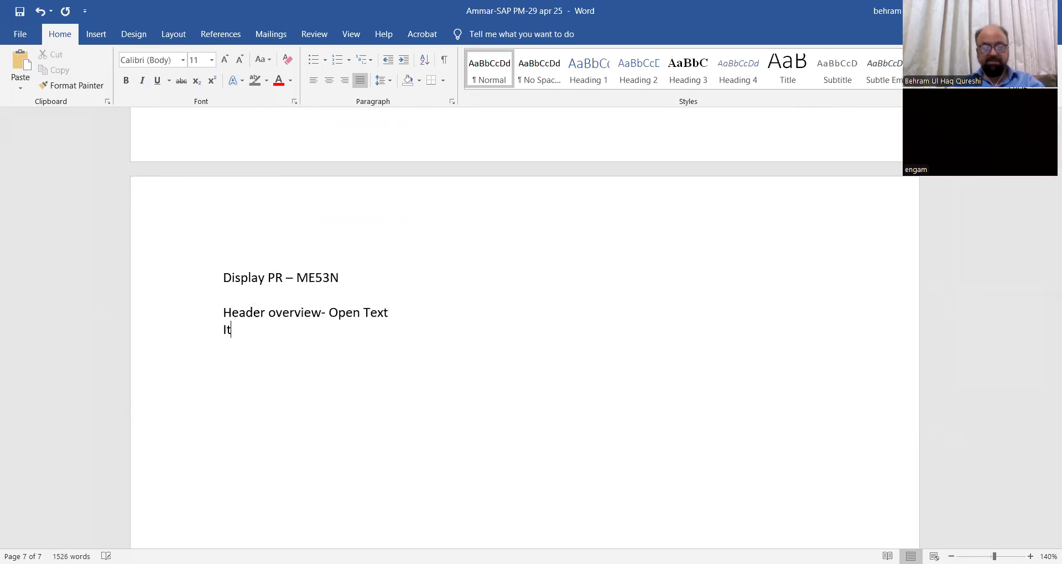
type("em overview")
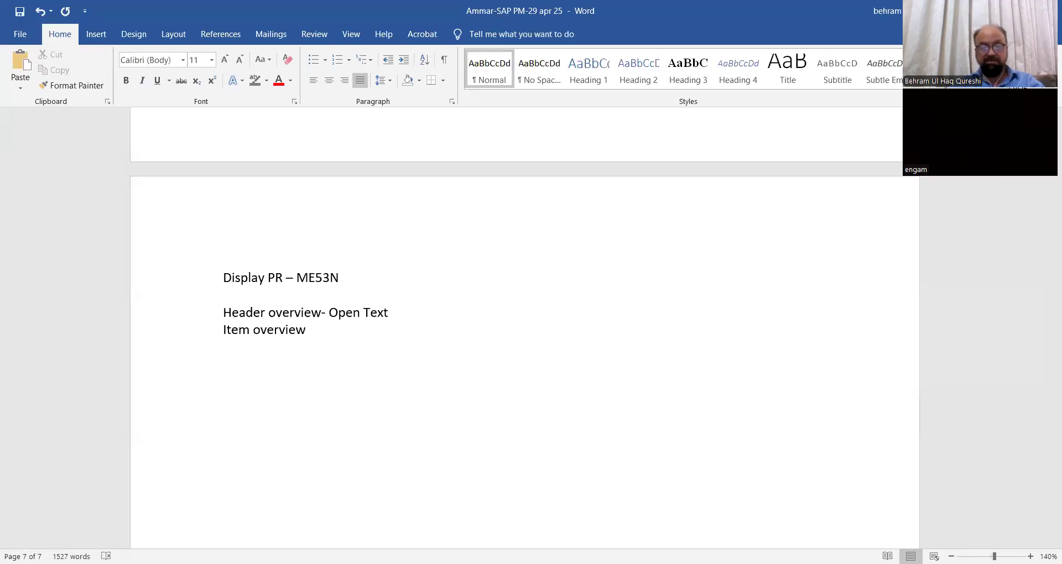
key("Return")
type("MAterial ")
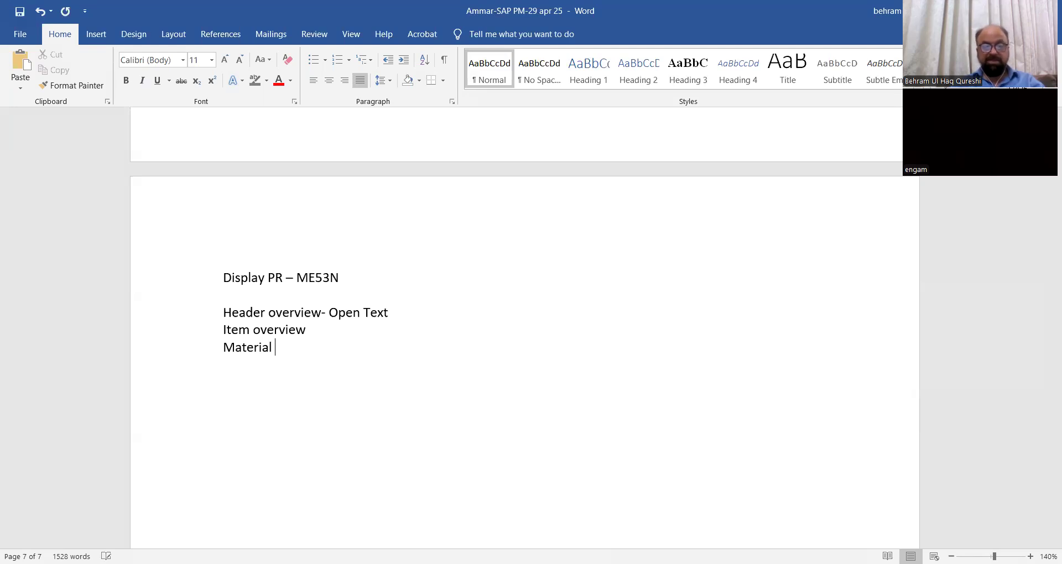
type("no")
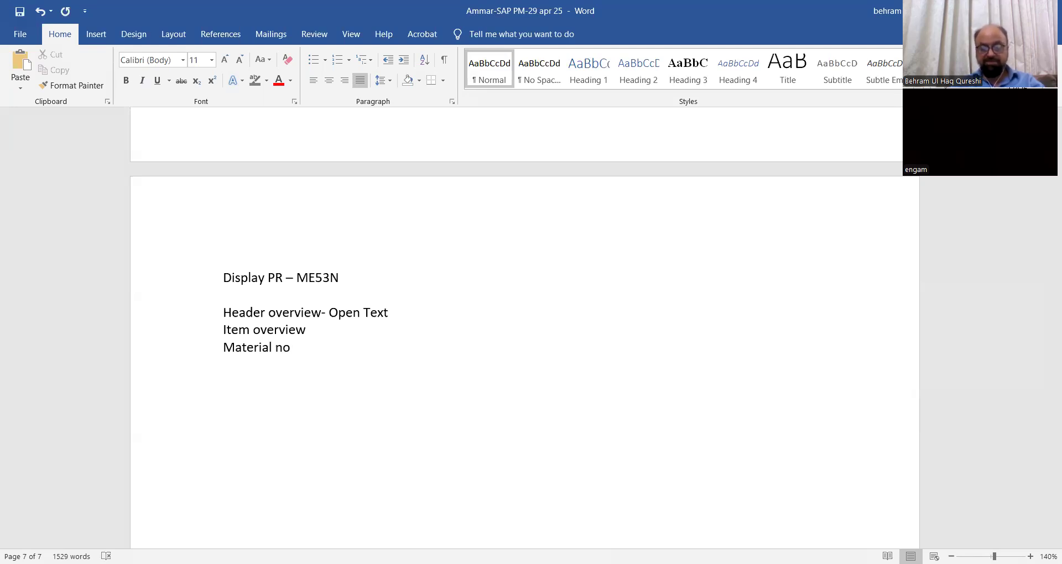
type(",")
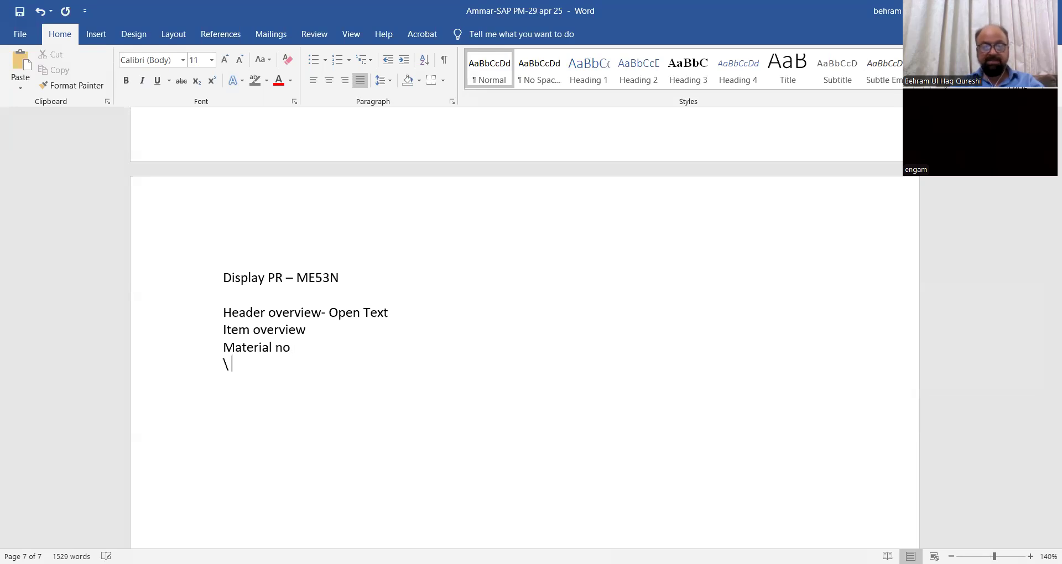
type("Quantity")
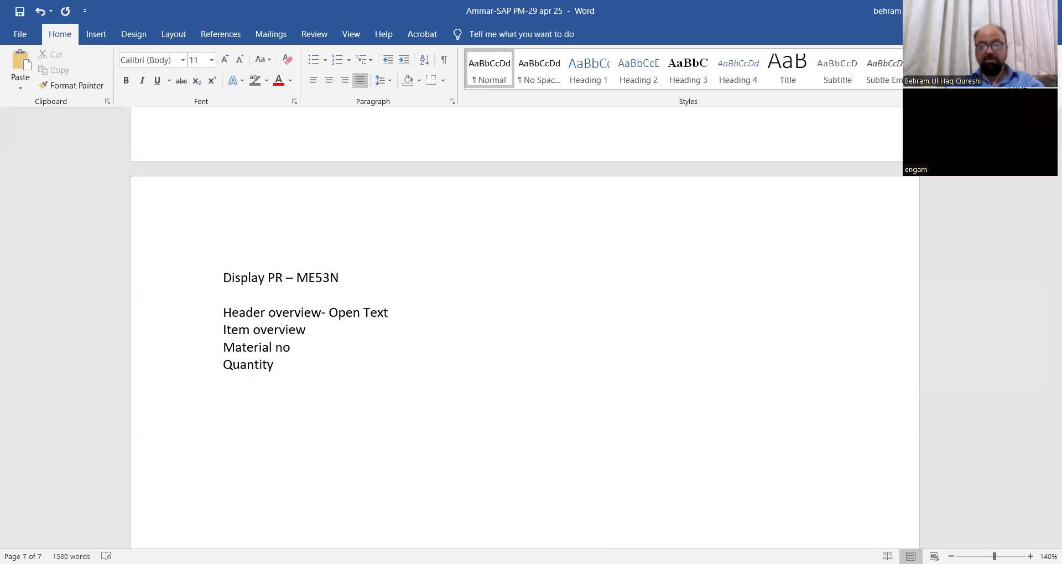
type("De")
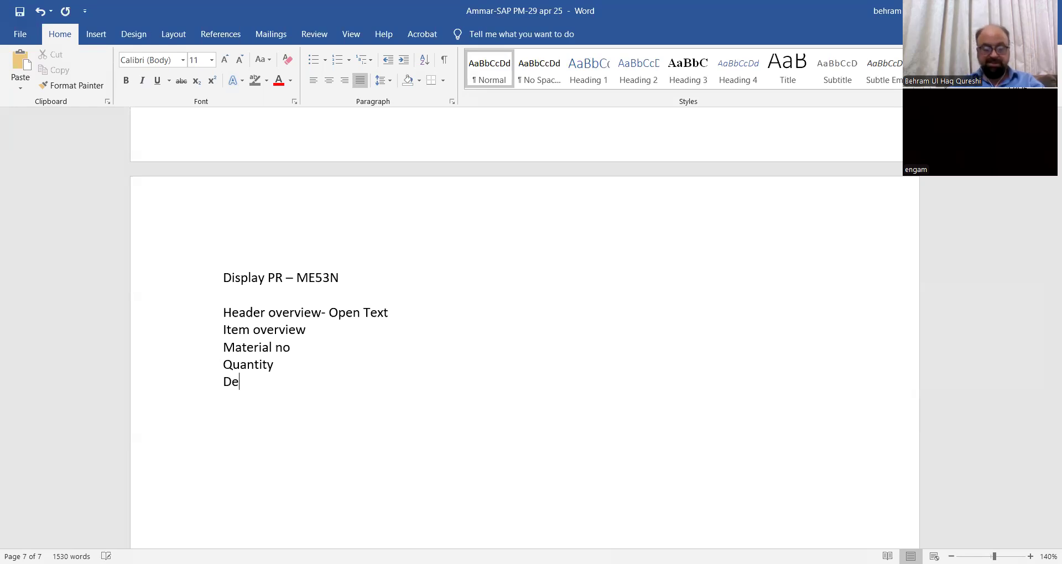
type("livery date")
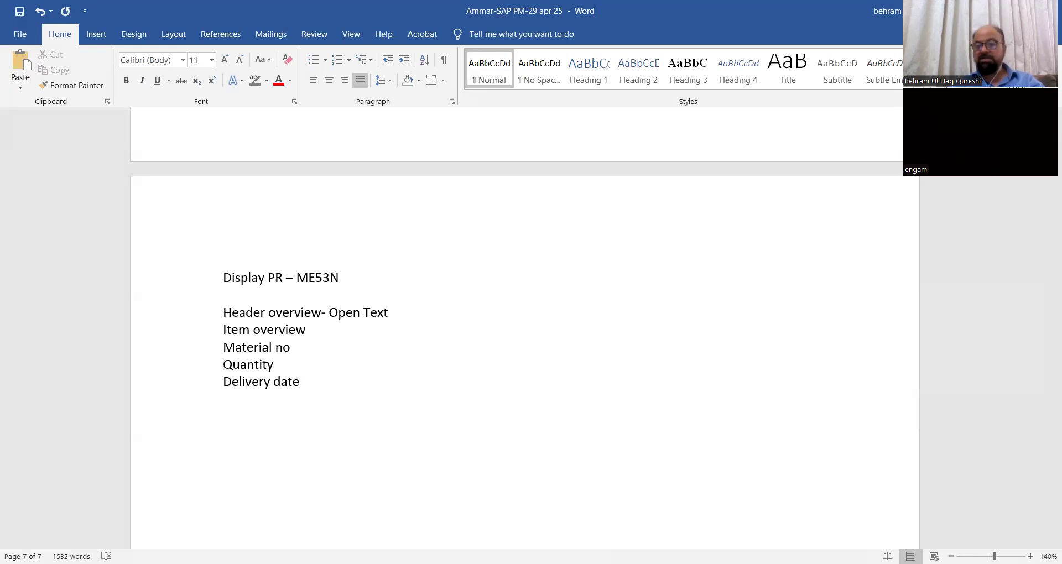
Continue the item overview fields with the lines "Material group", "Plant", "SL" and "Purchasing group"
type("MAter")
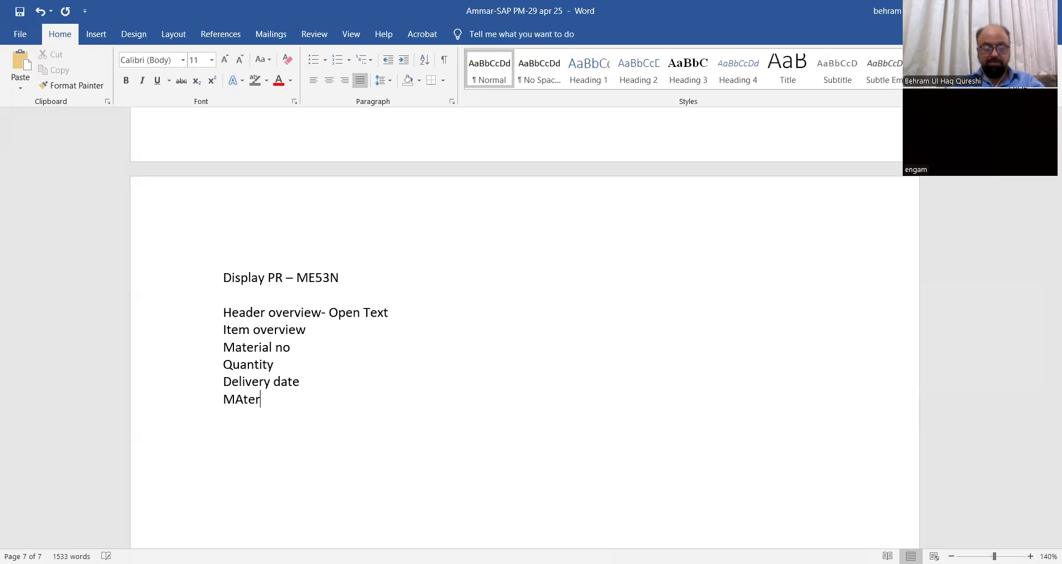
type("ial grou")
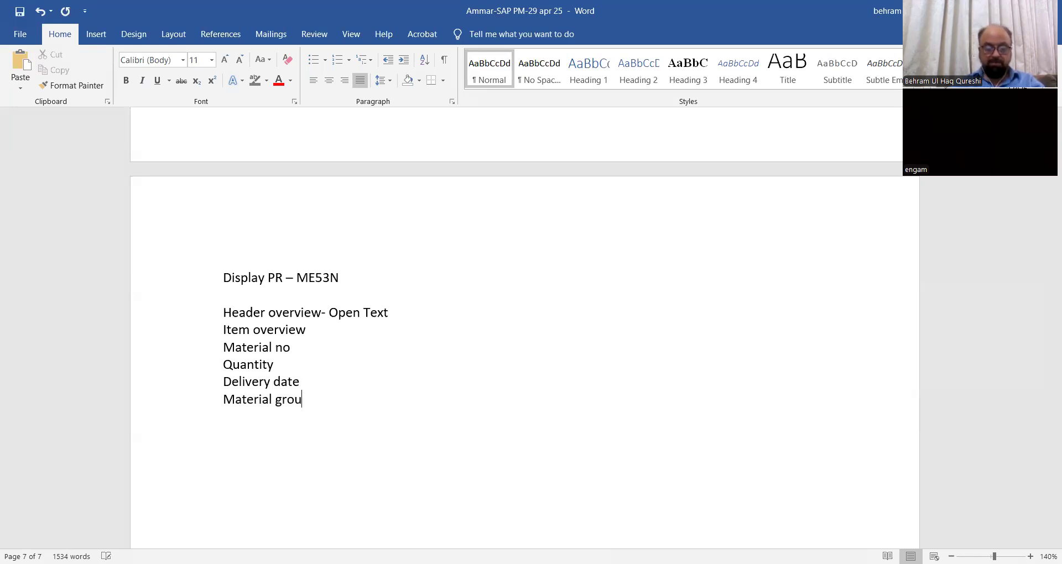
type("pPlant")
key("Return")
type("SL P")
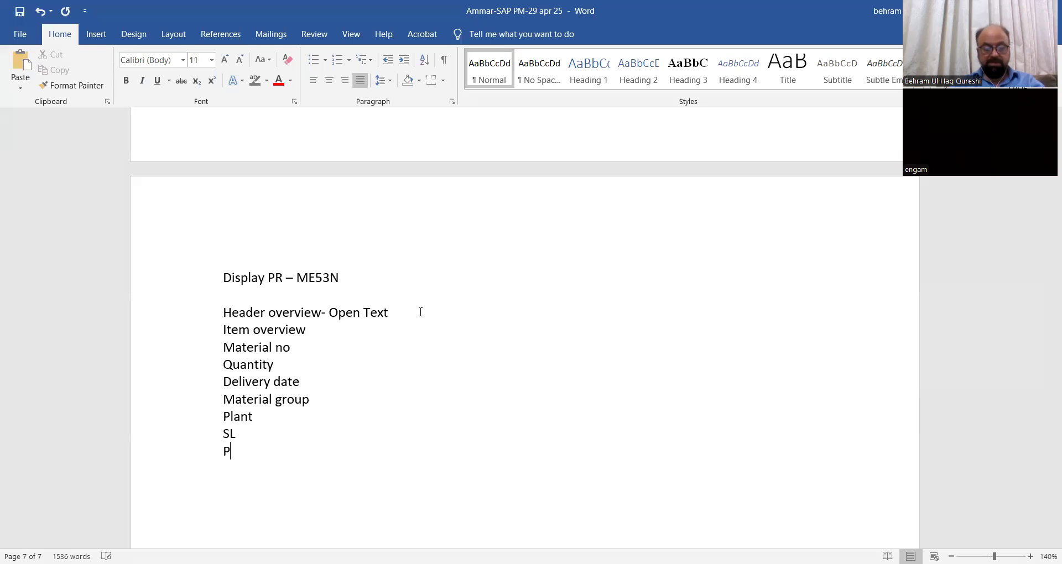
type("urchasing group ")
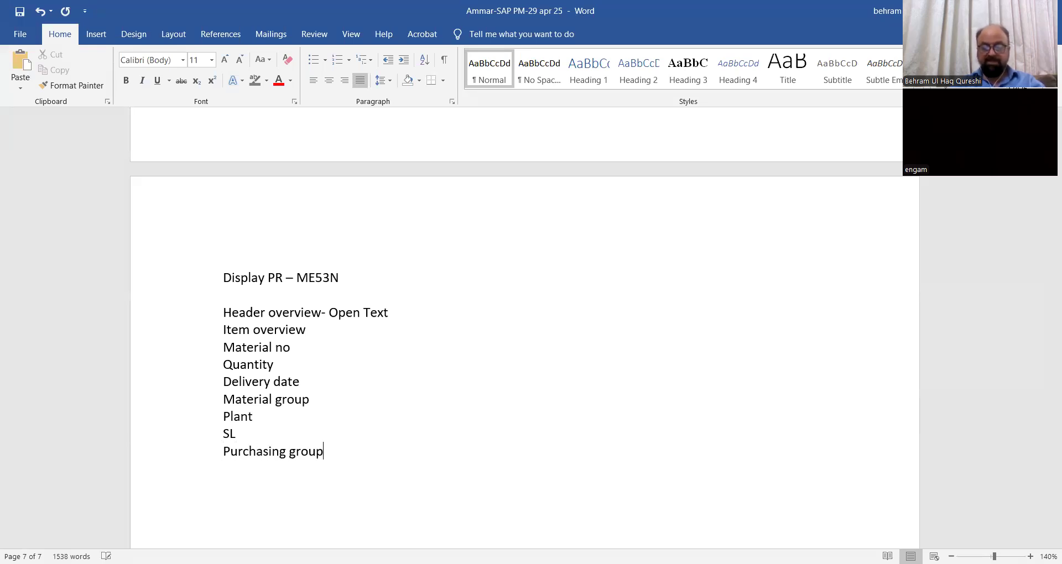
Finish the item overview fields with the lines "Vendor" and "Purchasing Org"
type("Vend")
type("or")
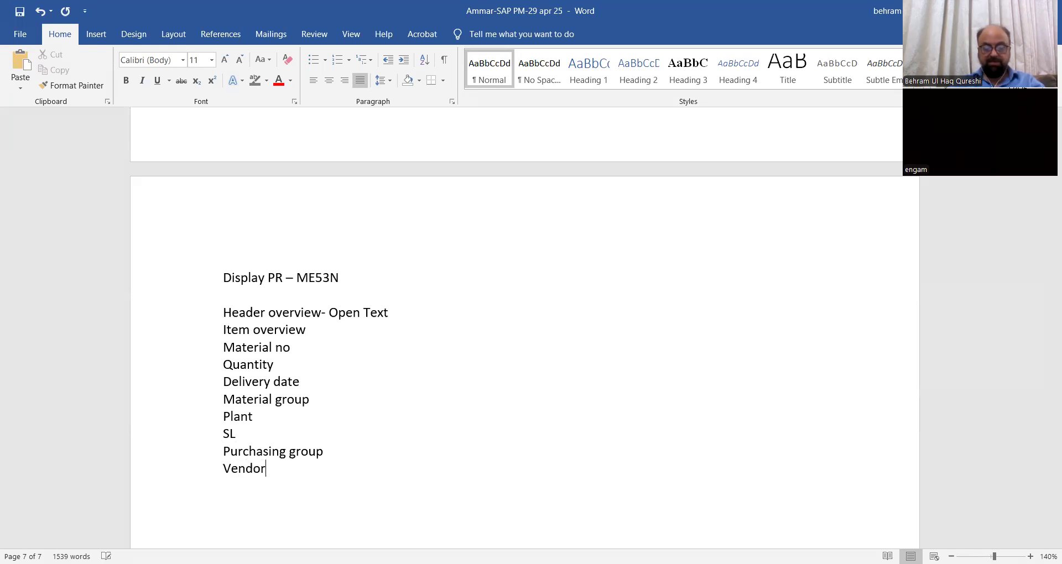
type("Purchasin")
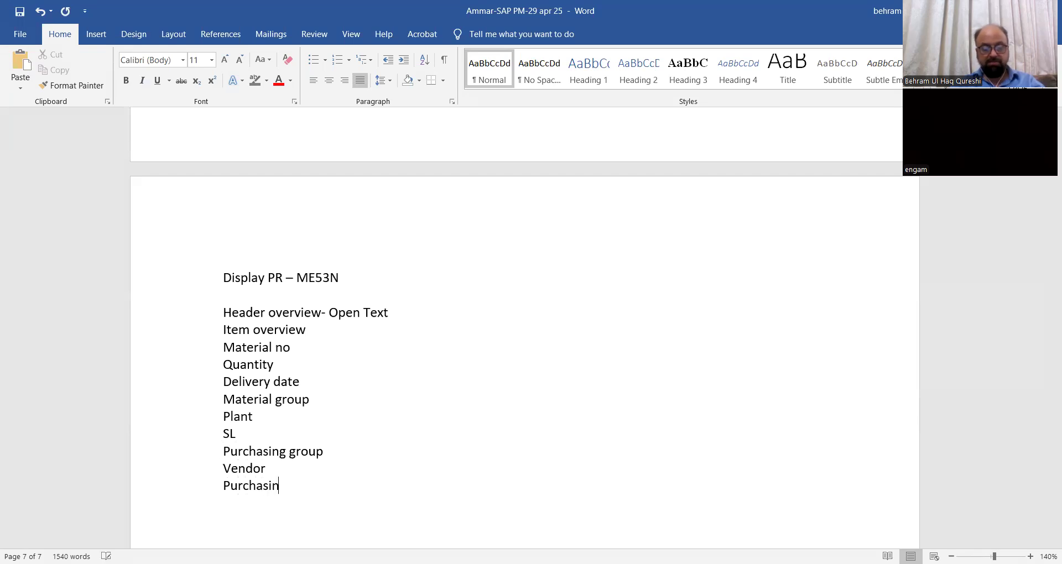
type("g Org")
key("Return")
Format the lines from "Material no" to "Purchasing Org" as a bulleted list with arrow bullets
scroll(313, 216, "down", 2)
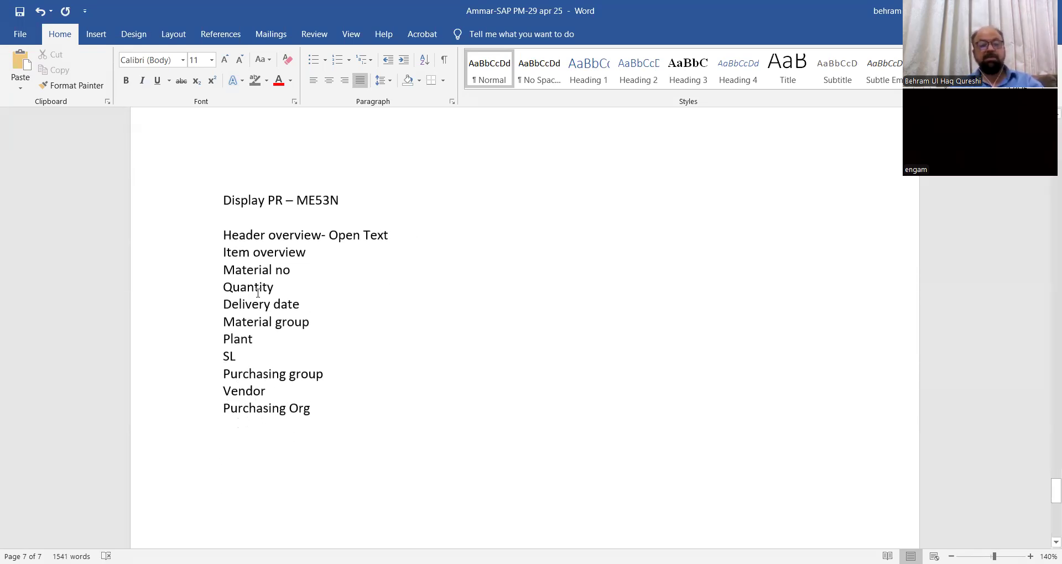
left_click_drag(264, 296, 344, 402)
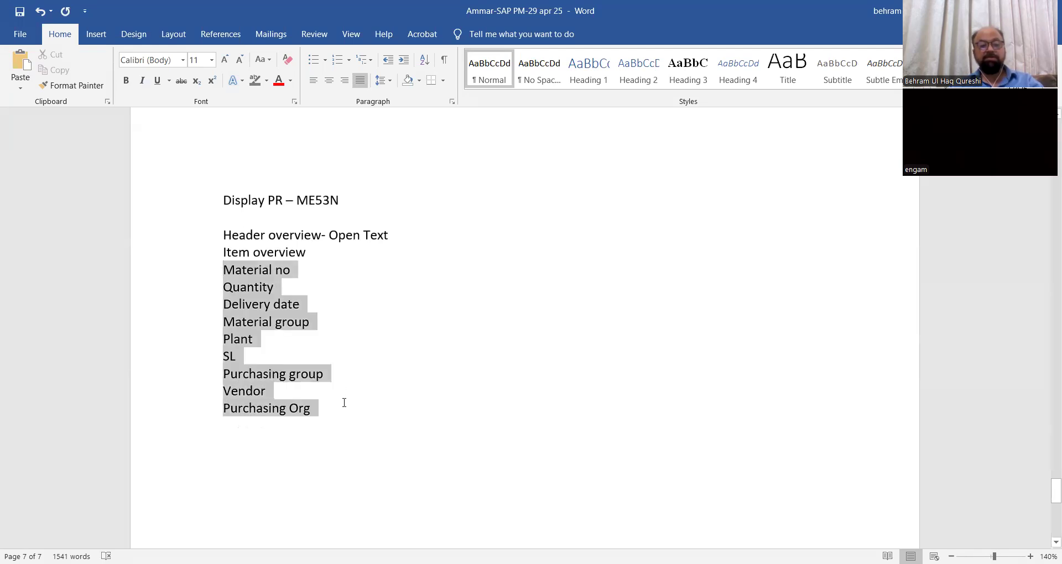
left_click(325, 61)
left_click(323, 132)
Add an unbulleted, unindented line "Item detail overview" below the bulleted list
left_click(376, 415)
key("Return")
key("BackSpace")
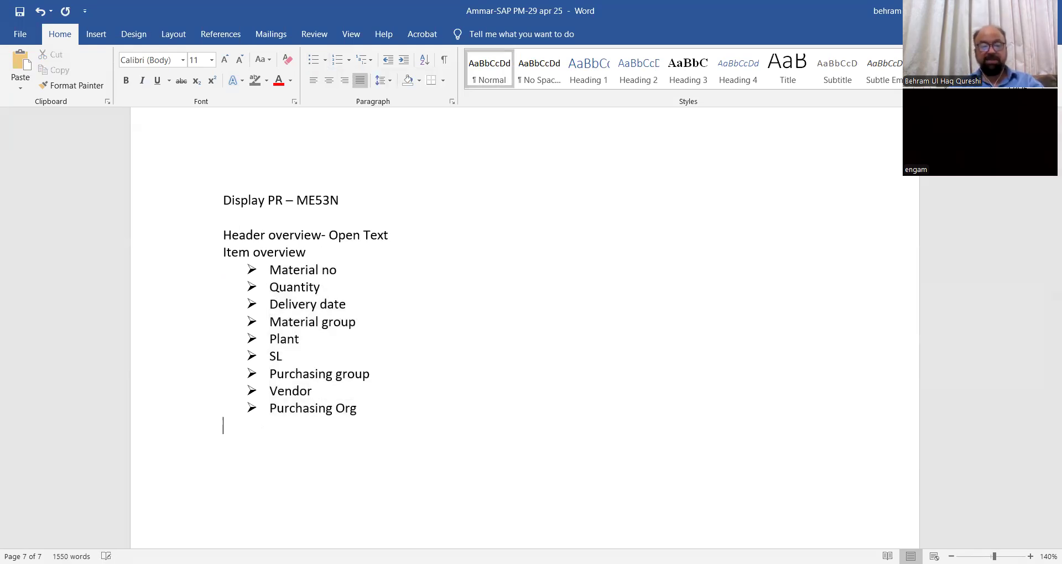
key("BackSpace")
type("Item d")
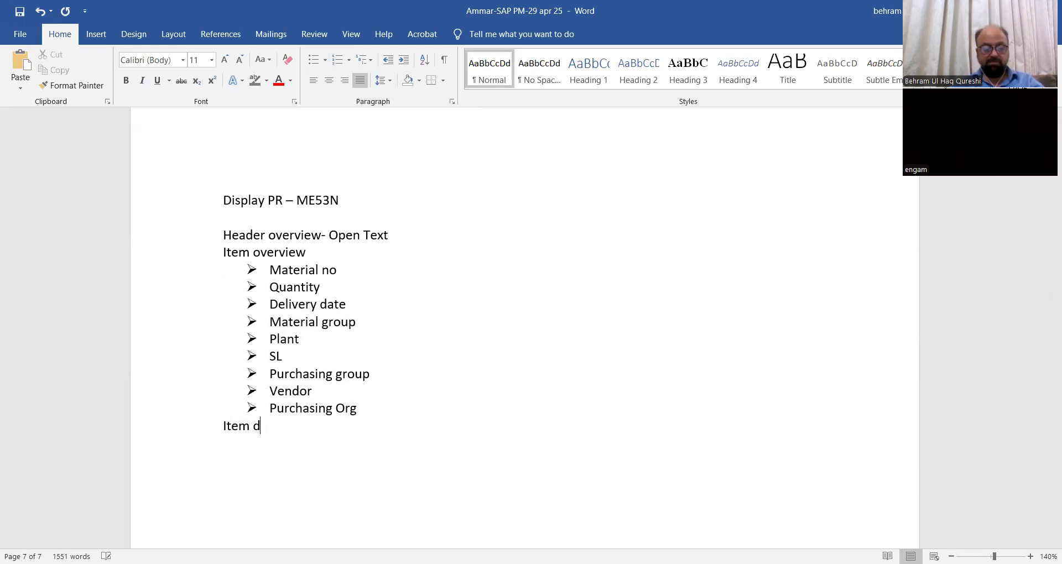
type("etail overview ")
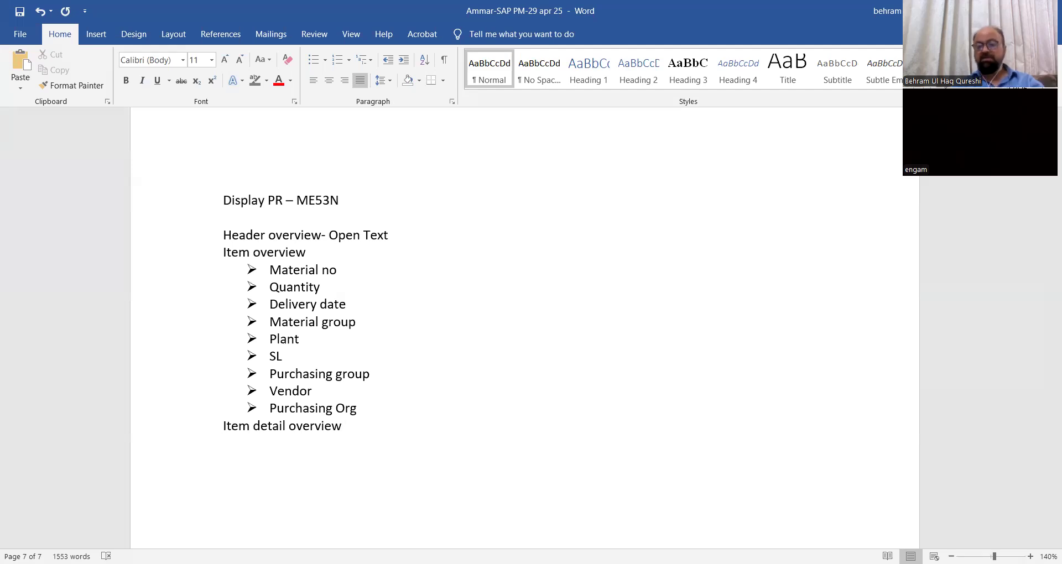
List "Details for material", "Quantity/ dates" and "Valuation" on separate lines under the item detail overview
type("De")
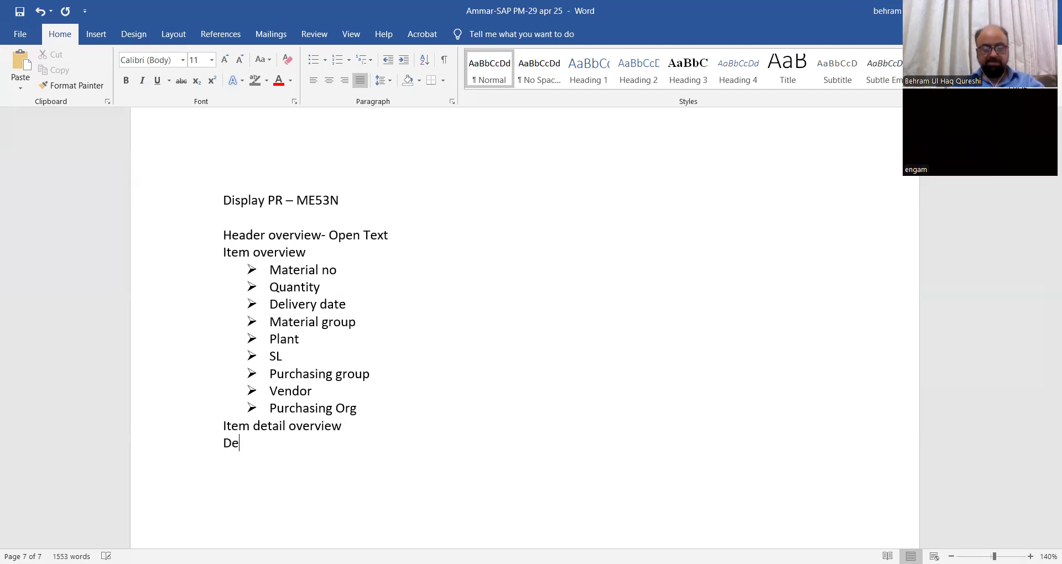
type("tails for material ")
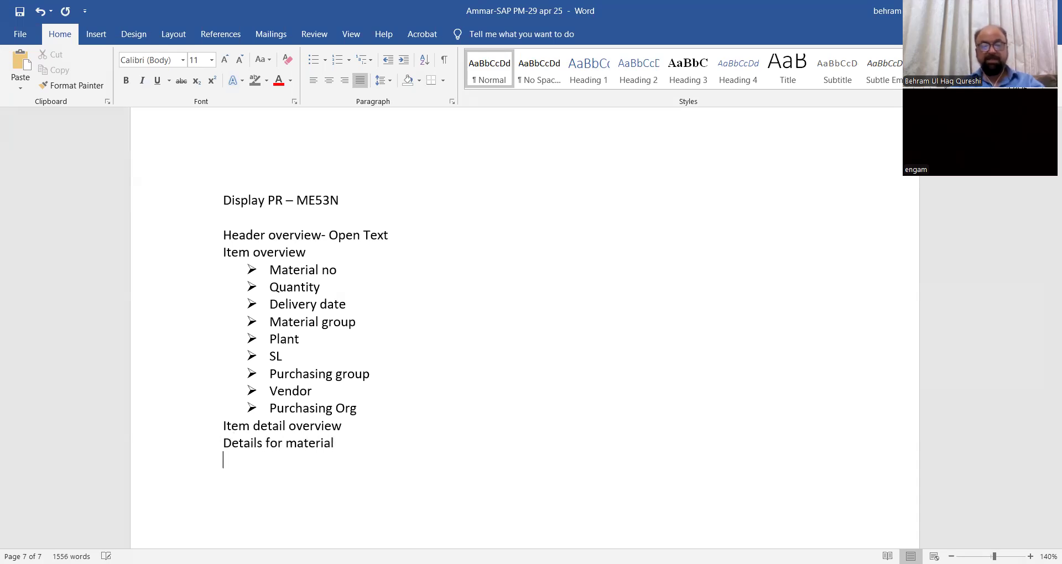
type("Qua")
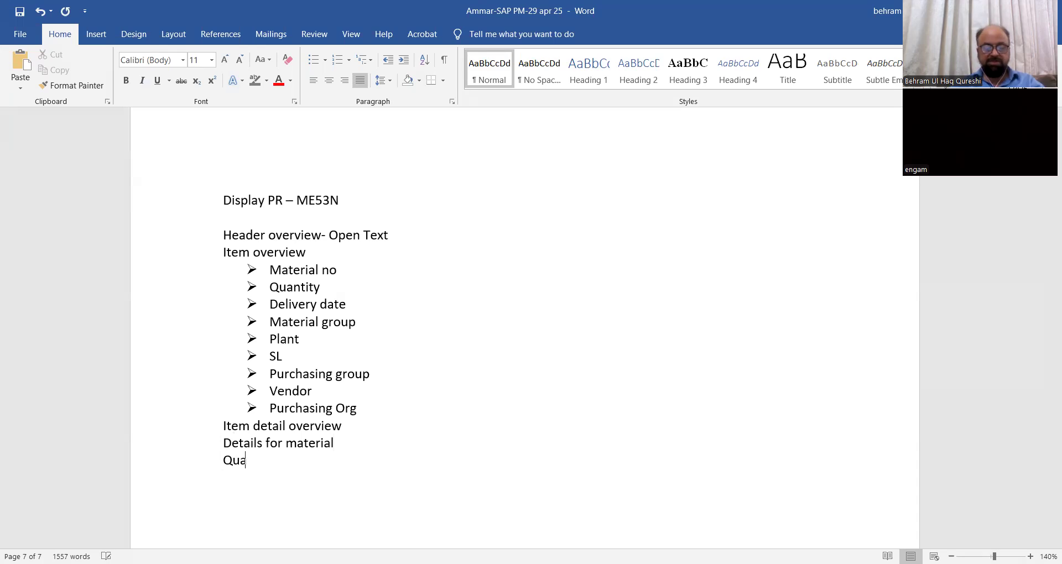
type("ntity/ dates")
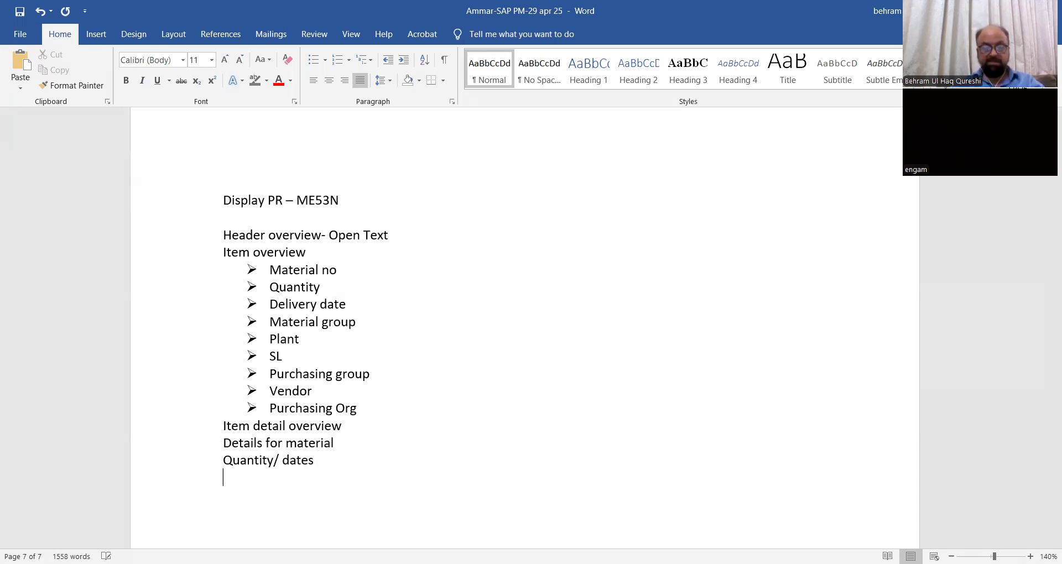
key("Return")
type("Valuation")
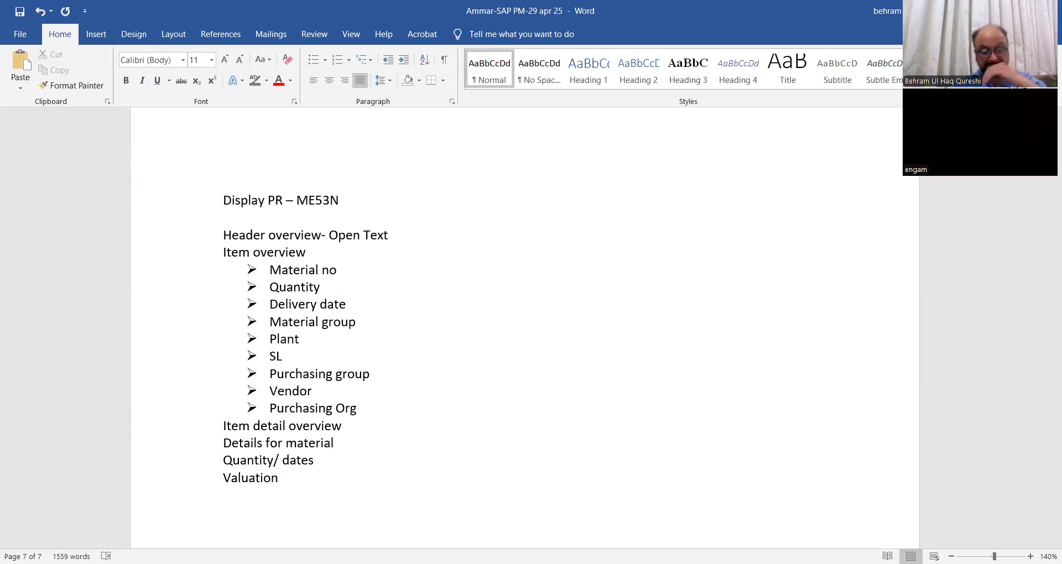
Add the lines "Contact person", "Staus" and "Source of supply" to the item detail overview
key("Return")
type("Co")
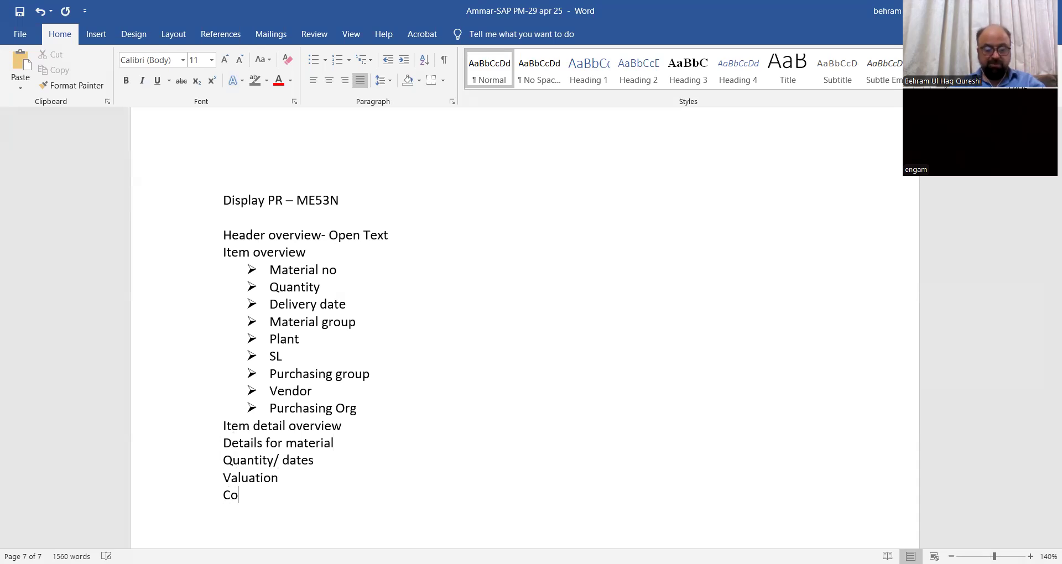
type("ntact person")
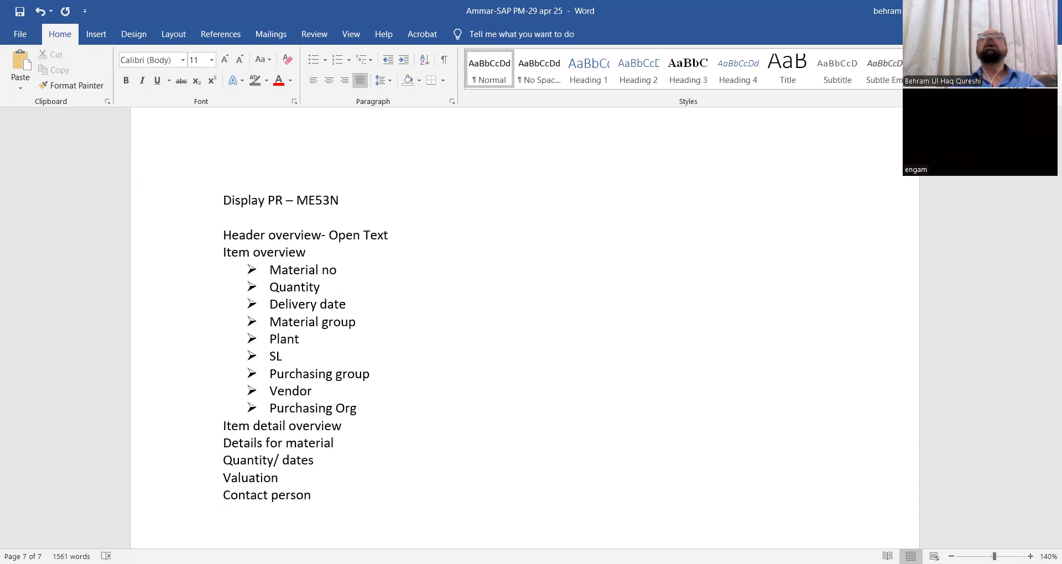
type("Staus")
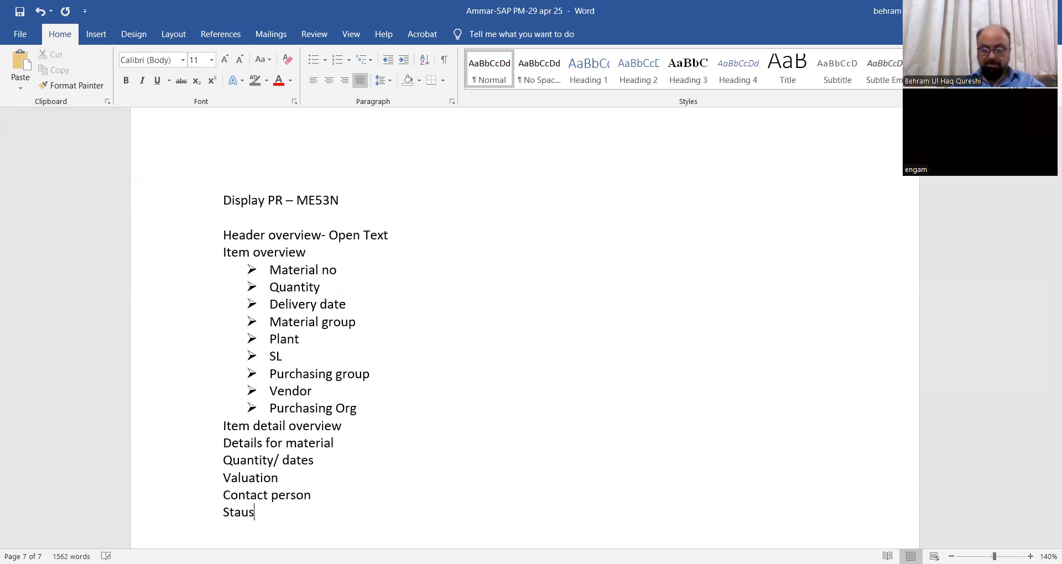
key("Return")
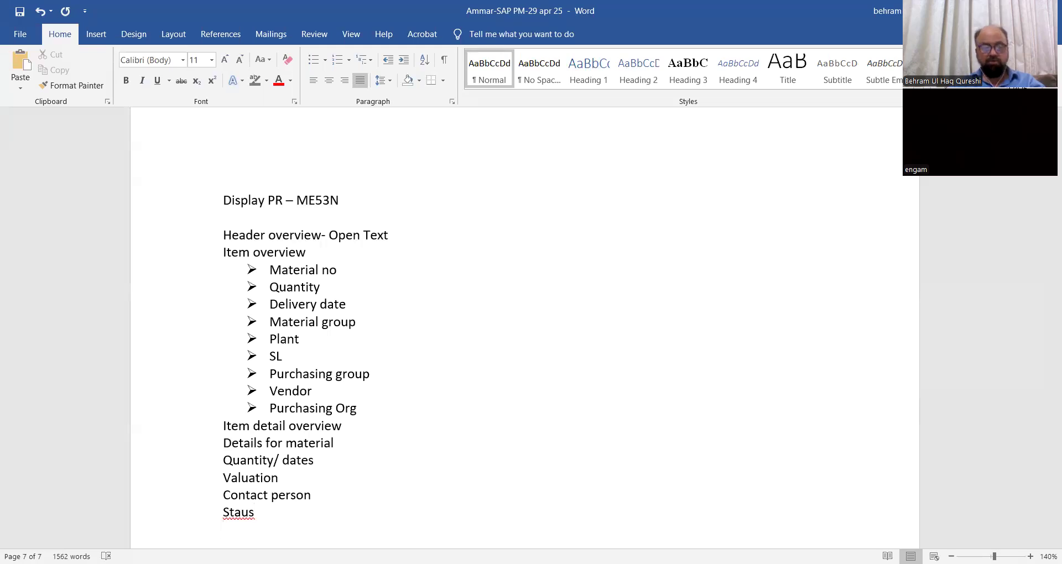
type("Source ")
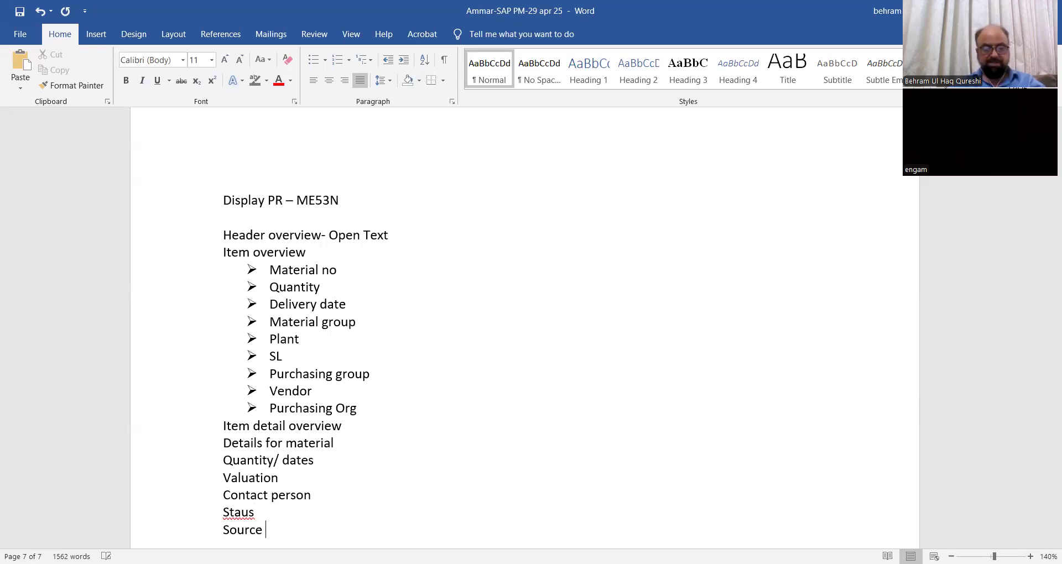
type("of su")
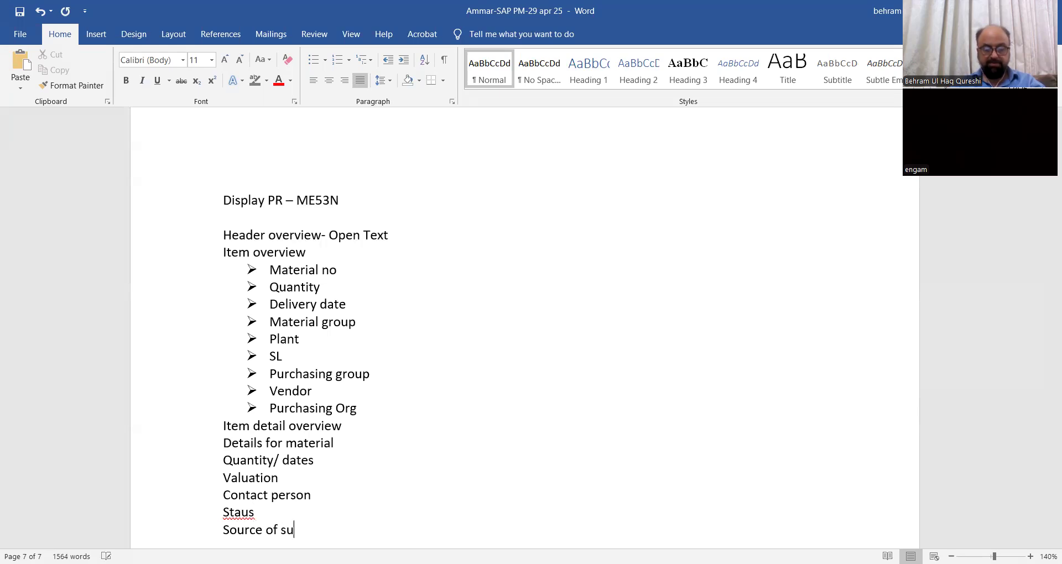
type("pply")
key("Return")
Add the lines "Open text menat for PO" and "Delivery address" to the end of the item detail overview
type("Open te")
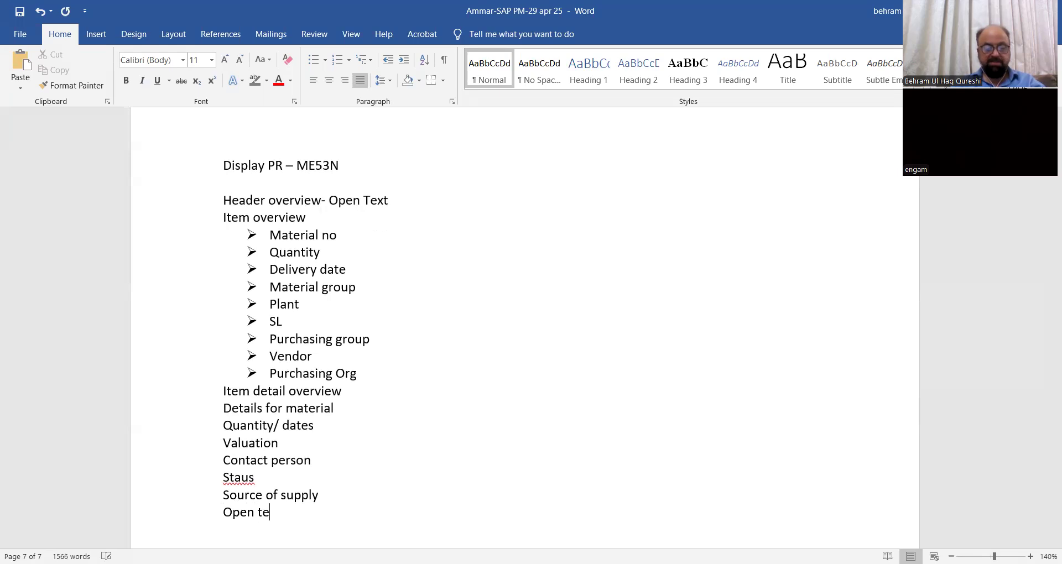
type("xt me")
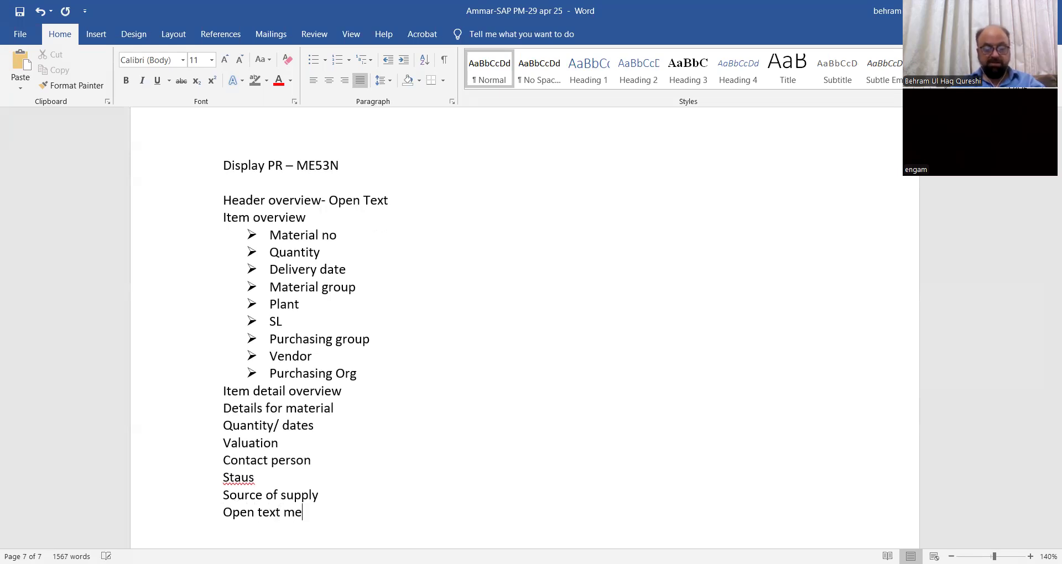
type("nat for PO")
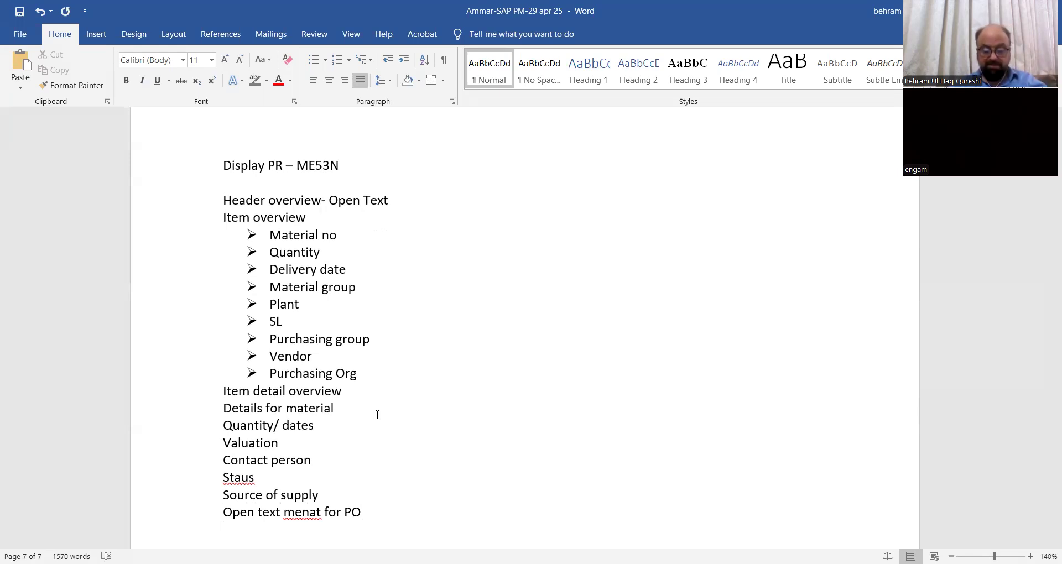
type("Del")
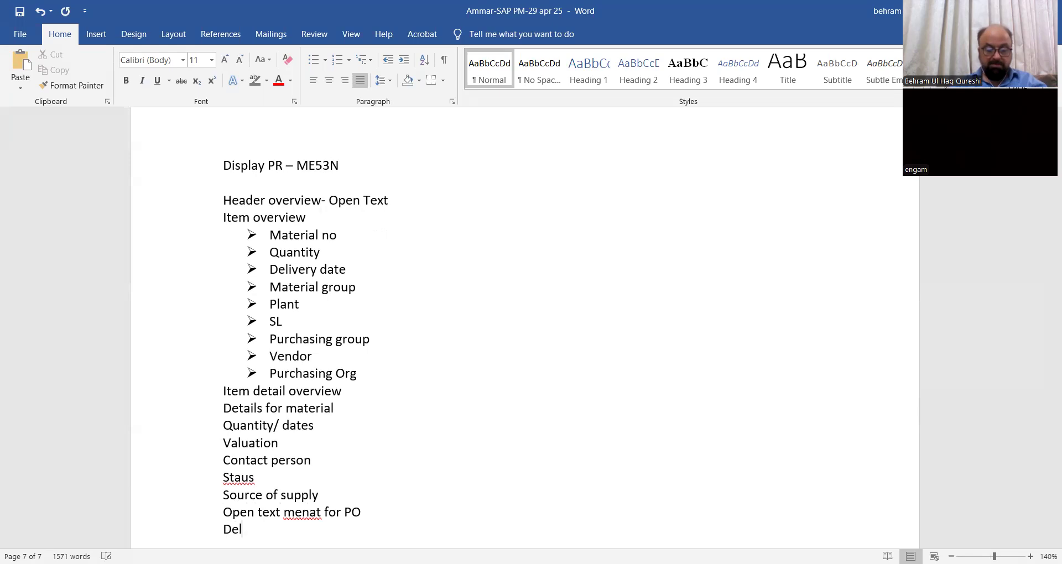
type("ivery add")
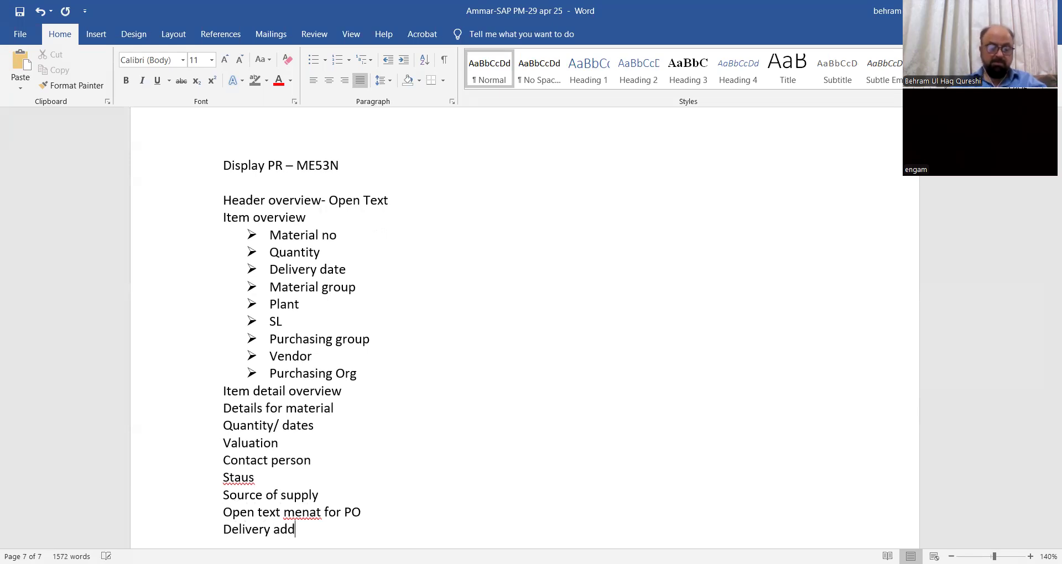
type("ress")
Correct the misspelled words in the item detail overview to "meant" and "Status"
scroll(398, 201, "down", 3)
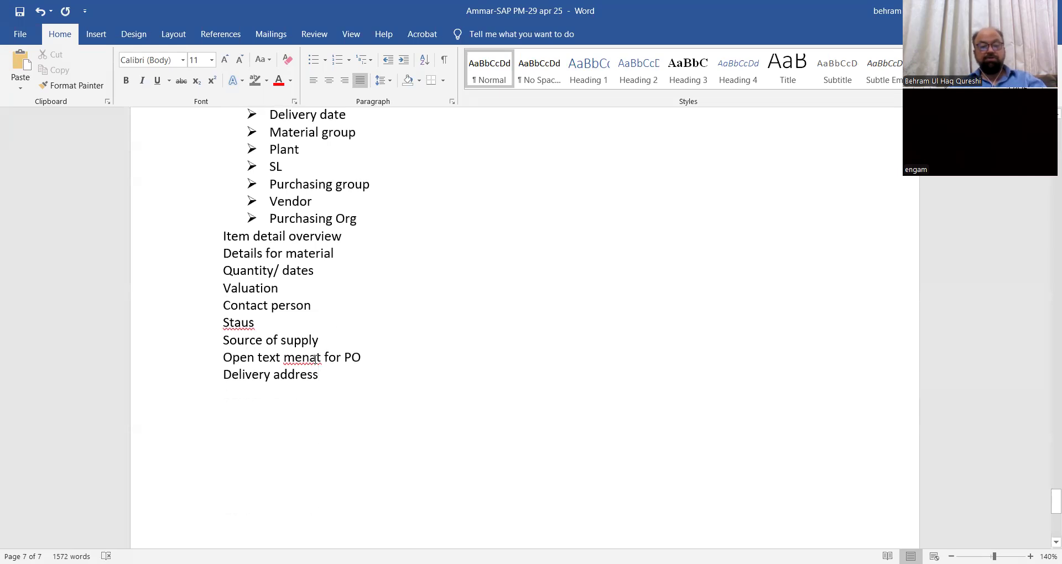
left_click(316, 358)
key("BackSpace")
key("BackSpace")
type("ant")
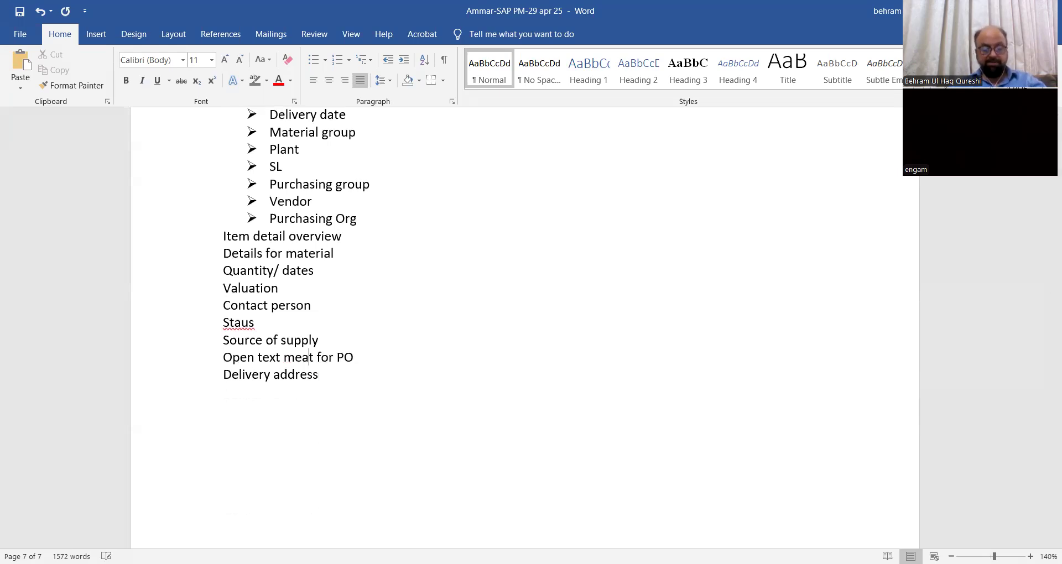
left_click(247, 322)
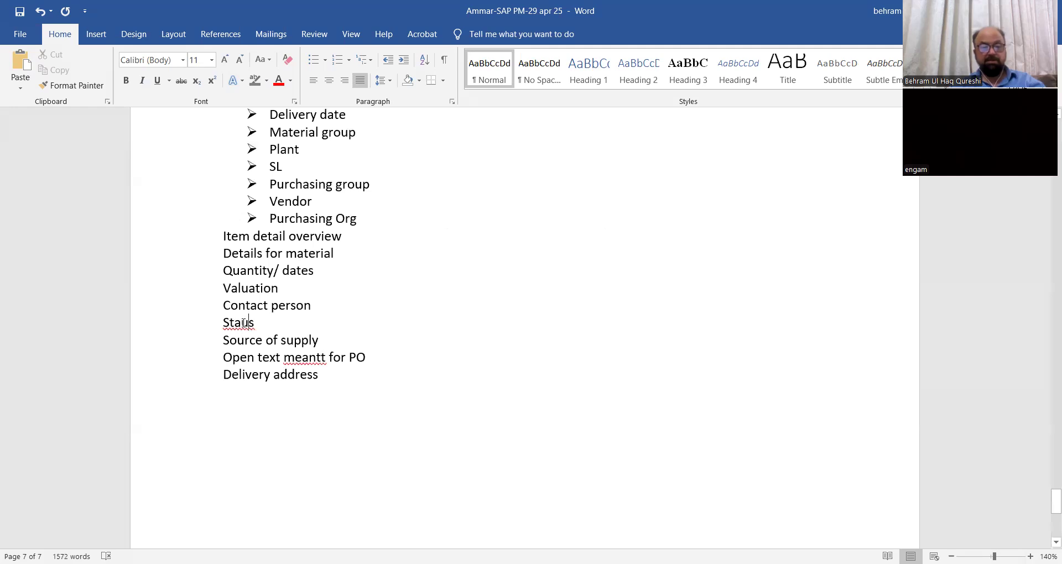
type("t")
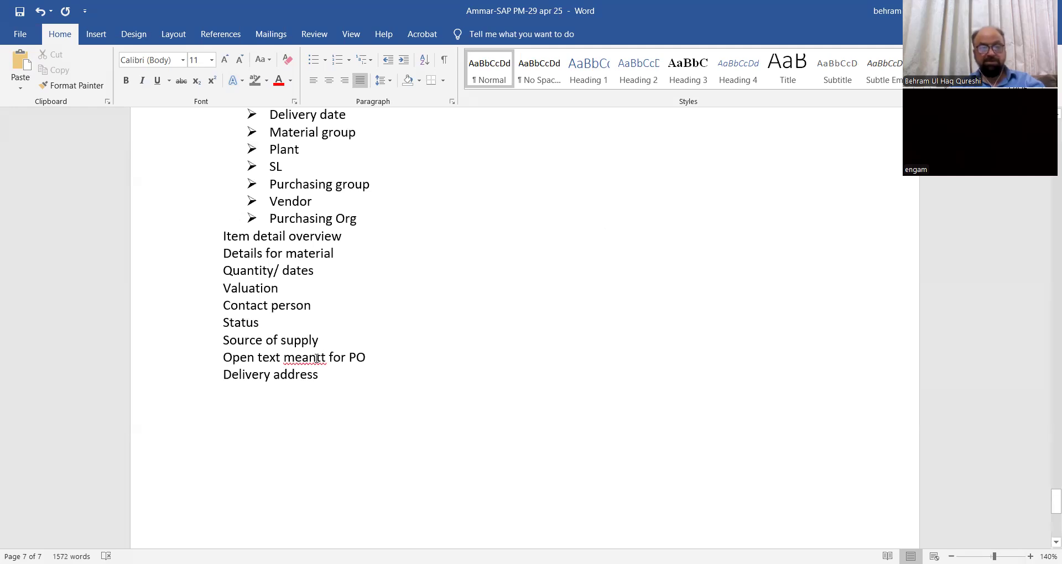
left_click(321, 358)
key("BackSpace")
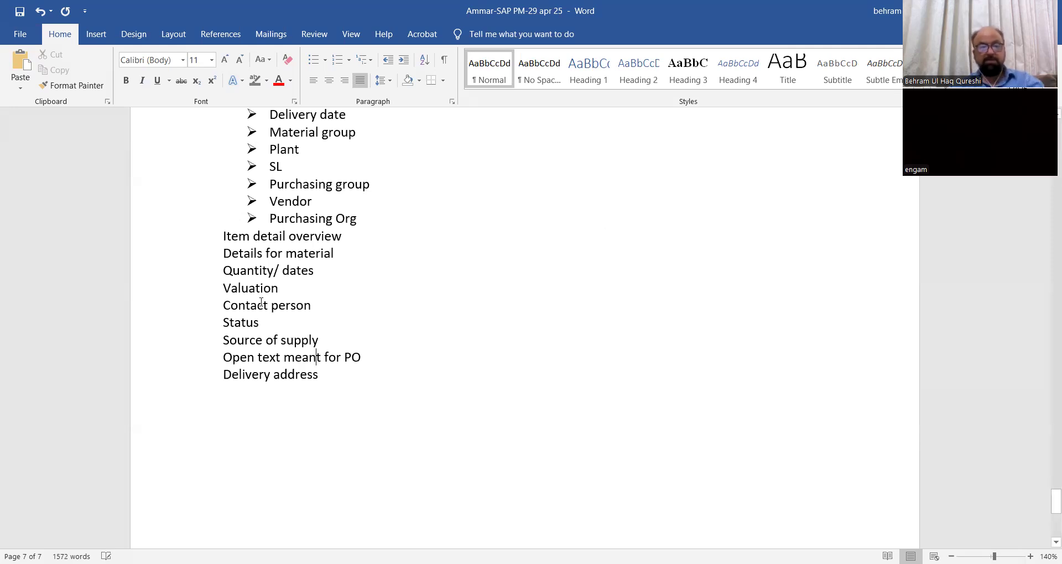
Format the lines from "Details for material" to "Delivery address" as a bulleted list with arrow bullets
left_click_drag(223, 254, 356, 388)
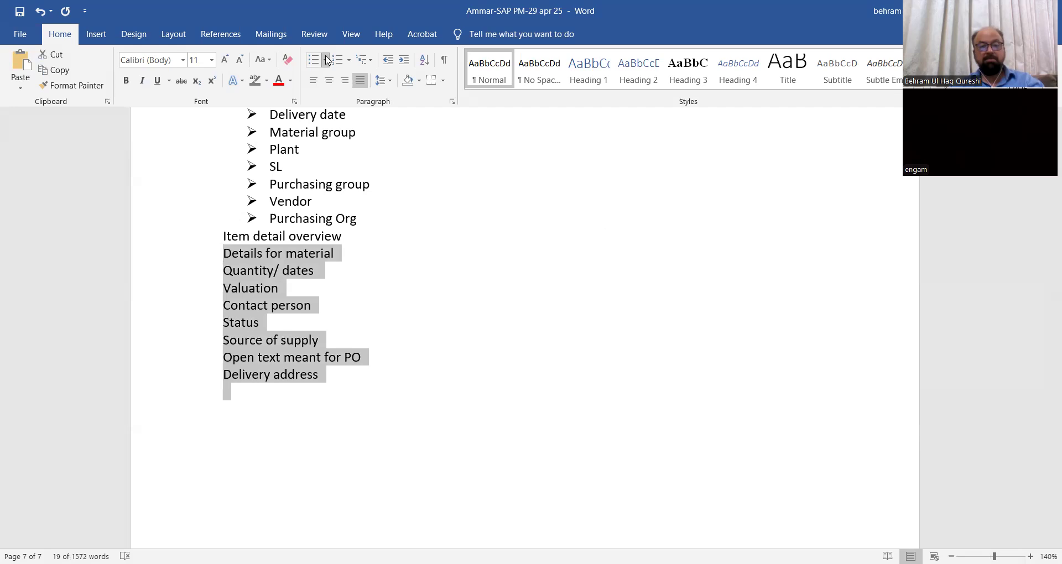
left_click(325, 61)
Add the lines "Service description" and "Category" under the "AC01- create service master data" heading, leaving a blank line after the heading
scroll(398, 271, "up", 5)
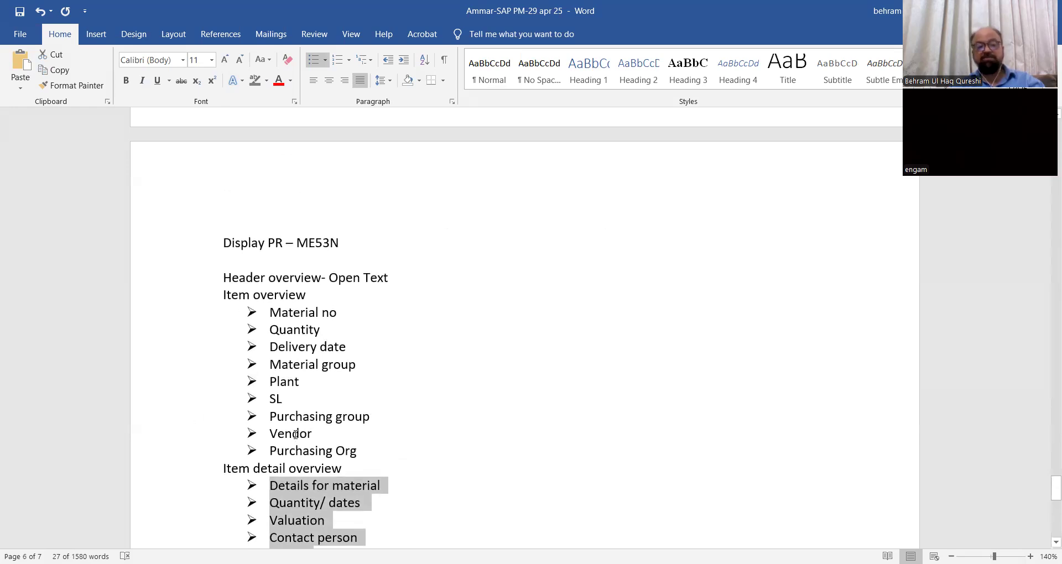
scroll(315, 318, "up", 5)
scroll(307, 294, "up", 1)
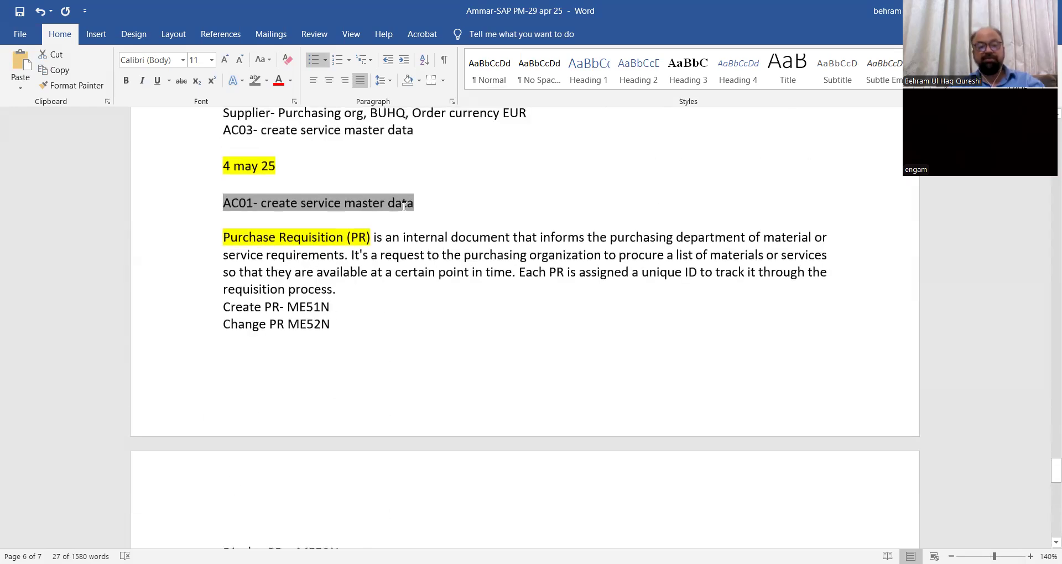
left_click(431, 204)
key("Return")
key("Return")
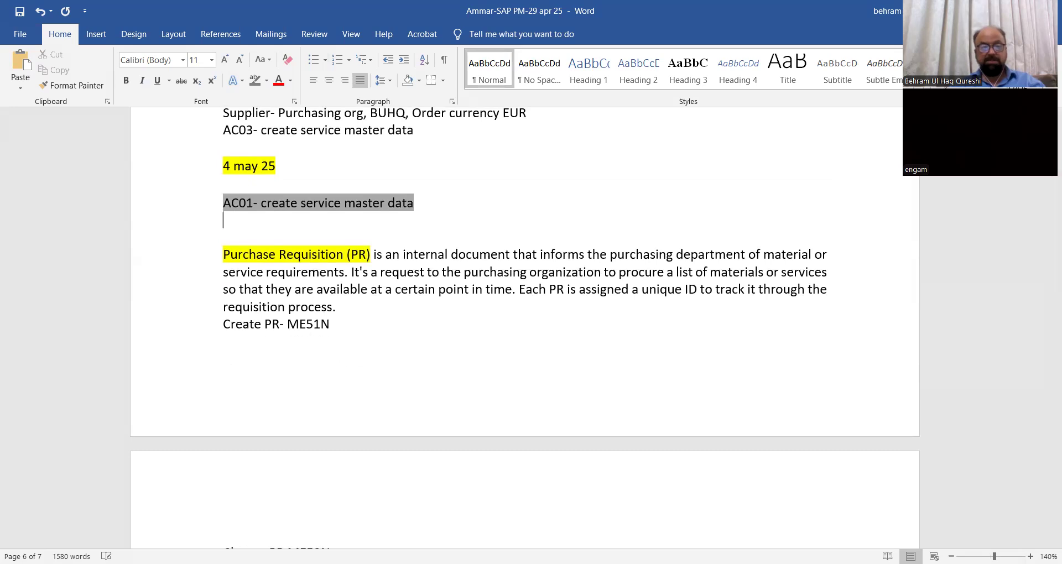
type("Sr")
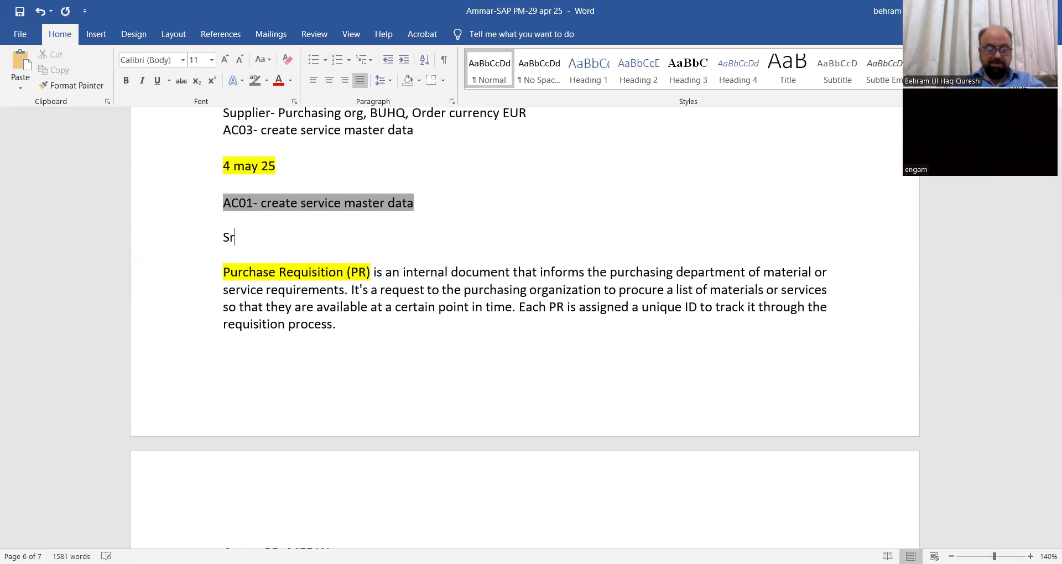
key("BackSpace")
type("erv")
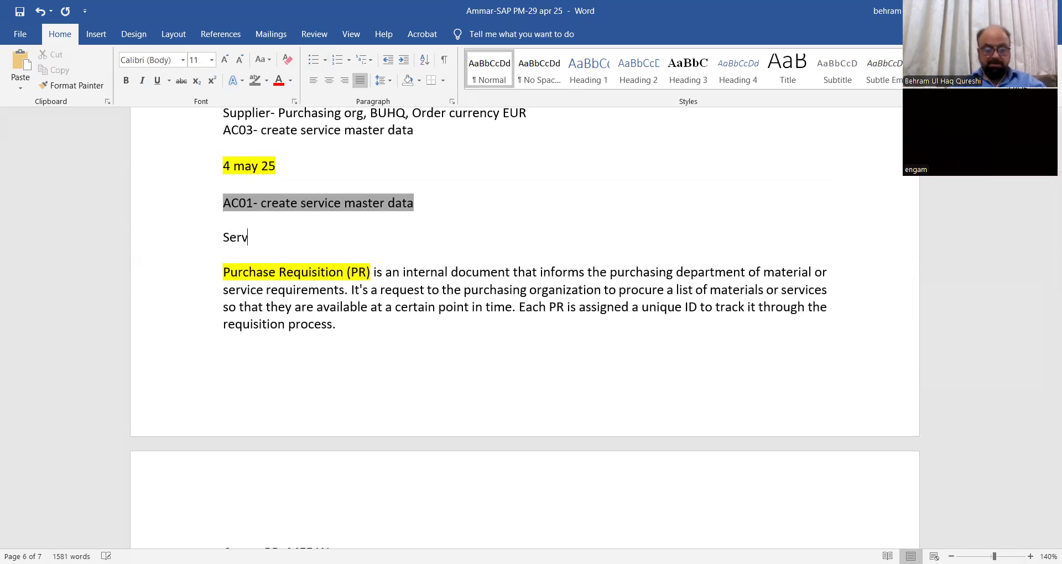
type("ice descri")
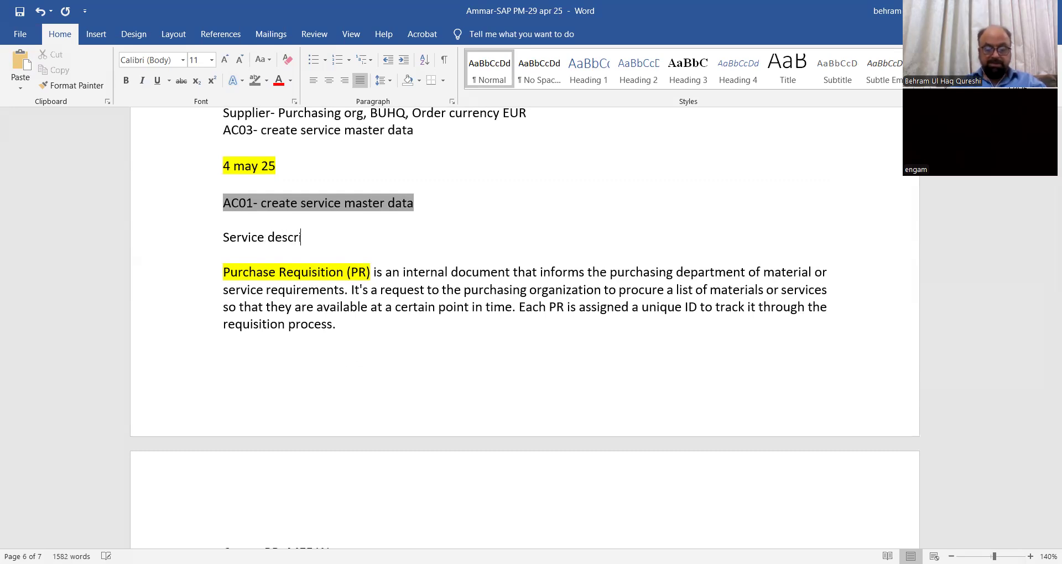
type("ption")
key("Return")
type("Catagory")
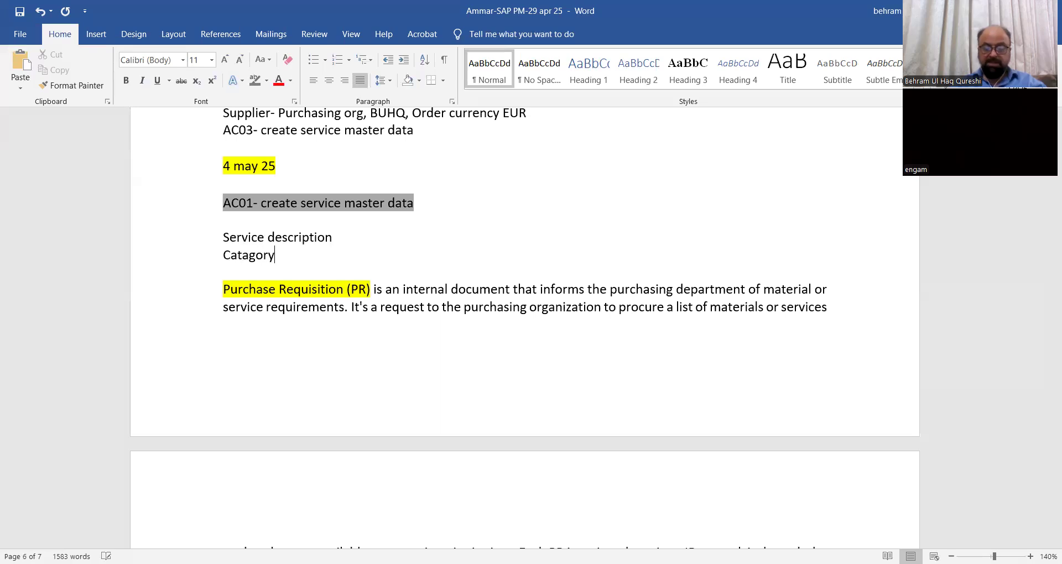
Continue the AC01 field list with the lines "Base unit of measure", "Service group" and "Valuation class - 3200"
key("Return")
type("B")
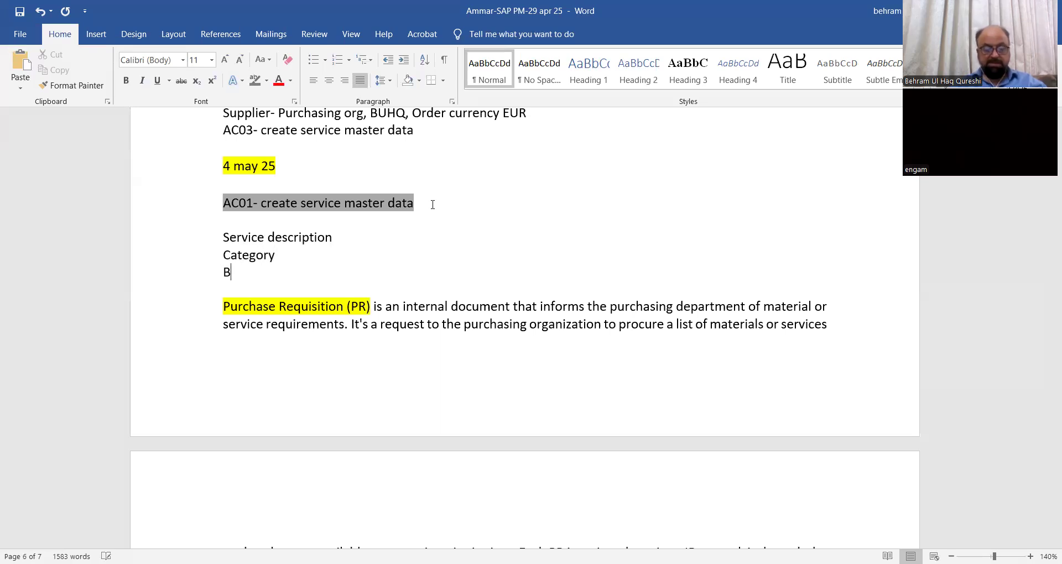
type("ase unit ")
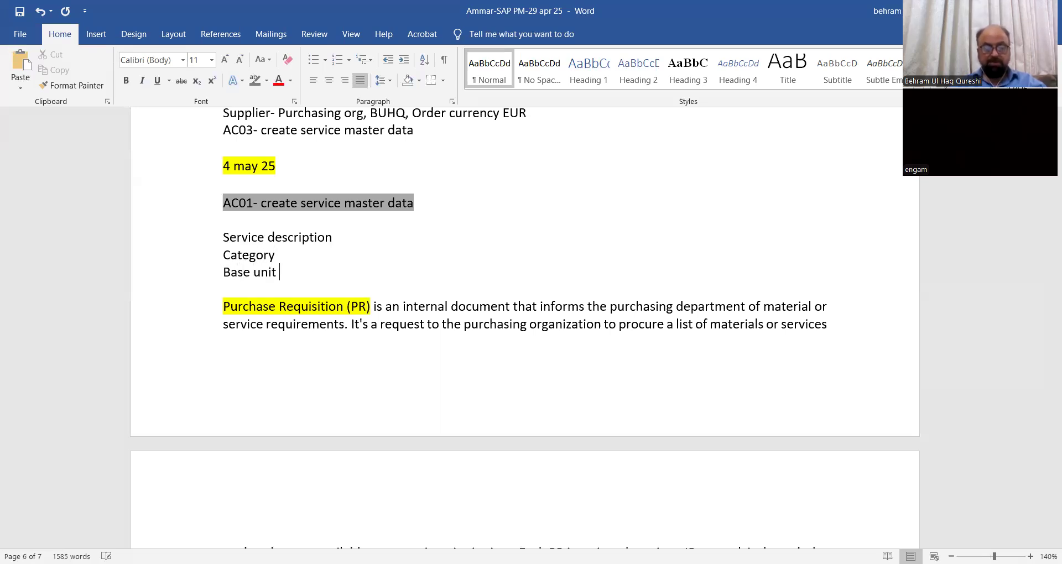
type("of measure")
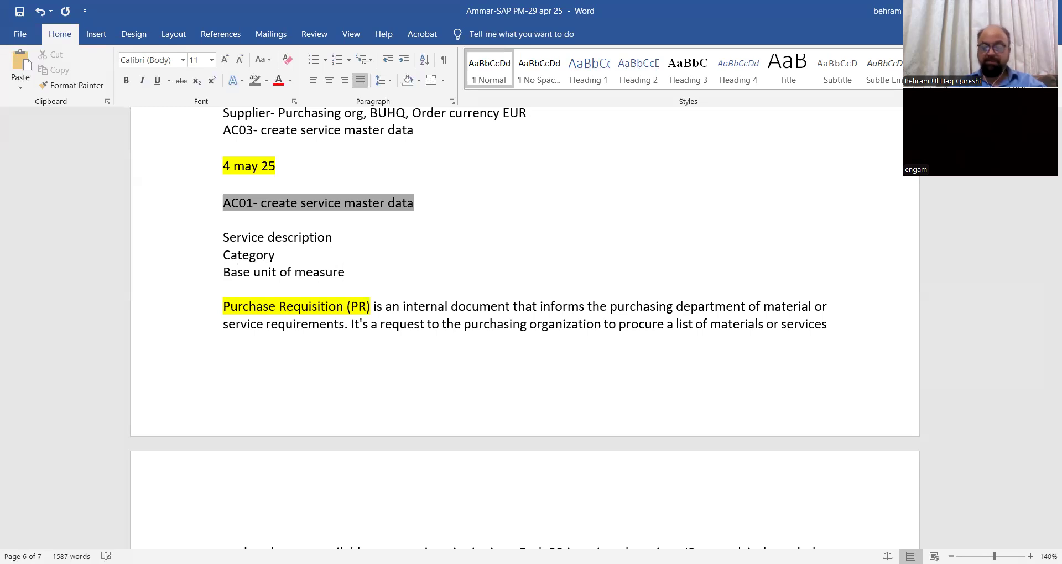
key("Return")
type("Service group")
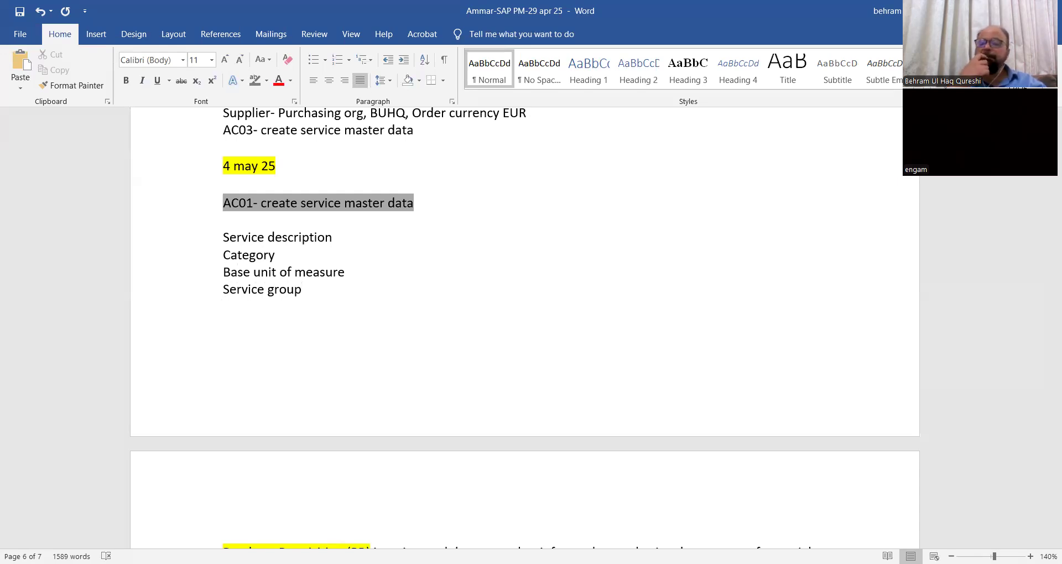
type("valuation ")
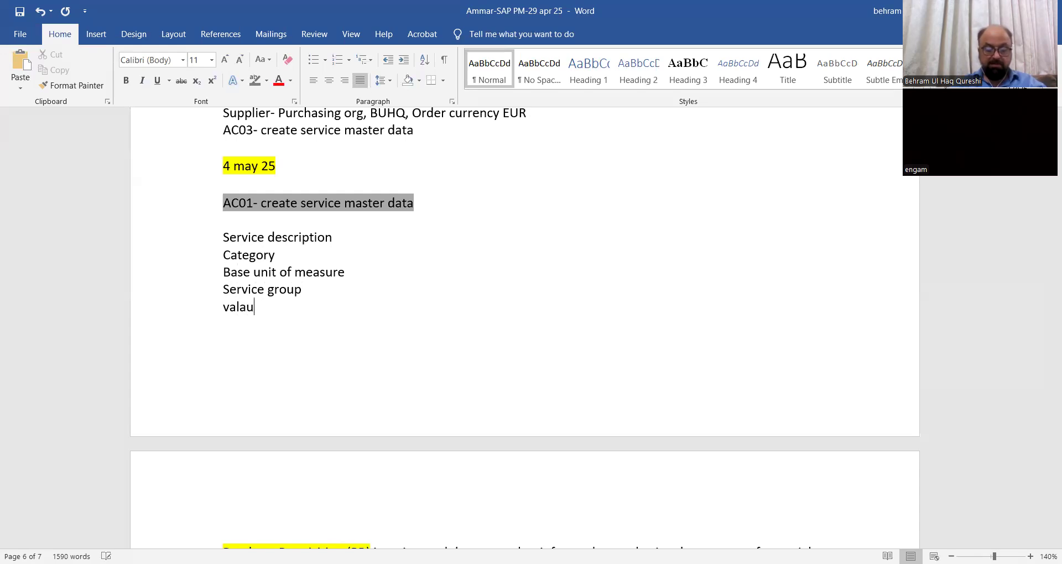
type("class ")
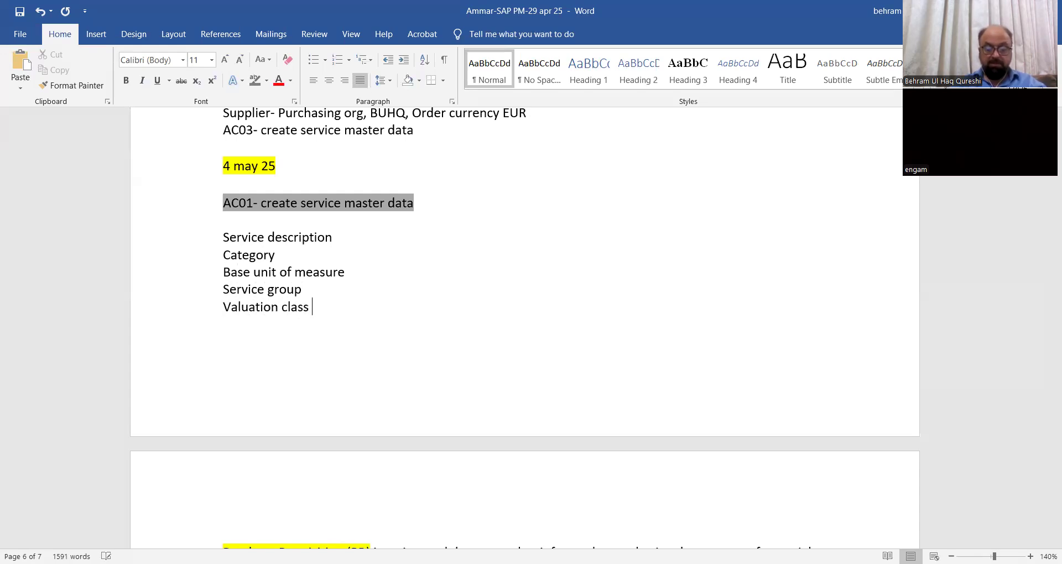
type("- 3200")
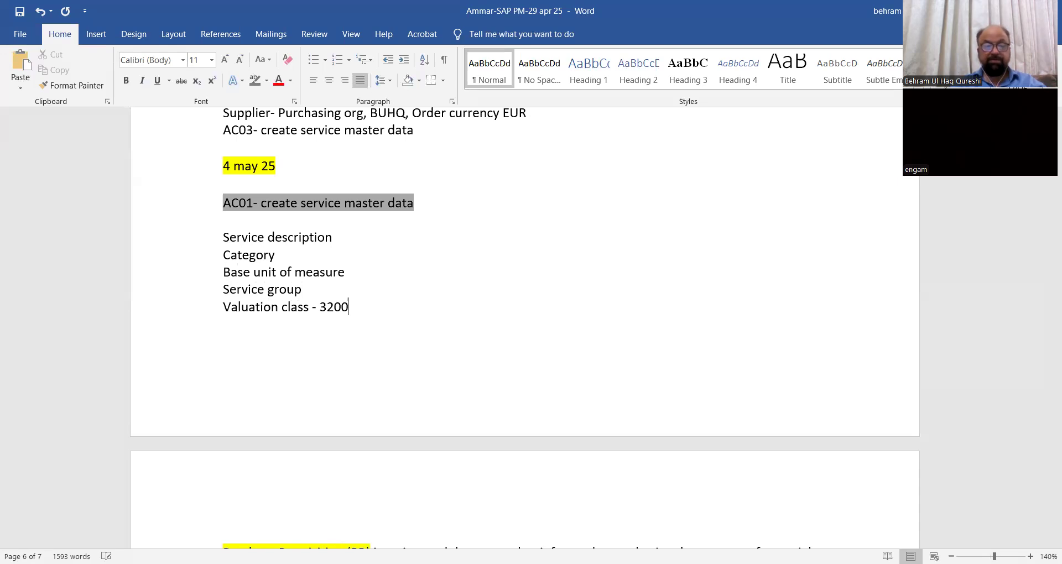
Append "whitewash of office" to the service description, "full service" to the category, "HR" to the base unit and "service" to the service group
left_click(345, 238)
type("- whitewash of office")
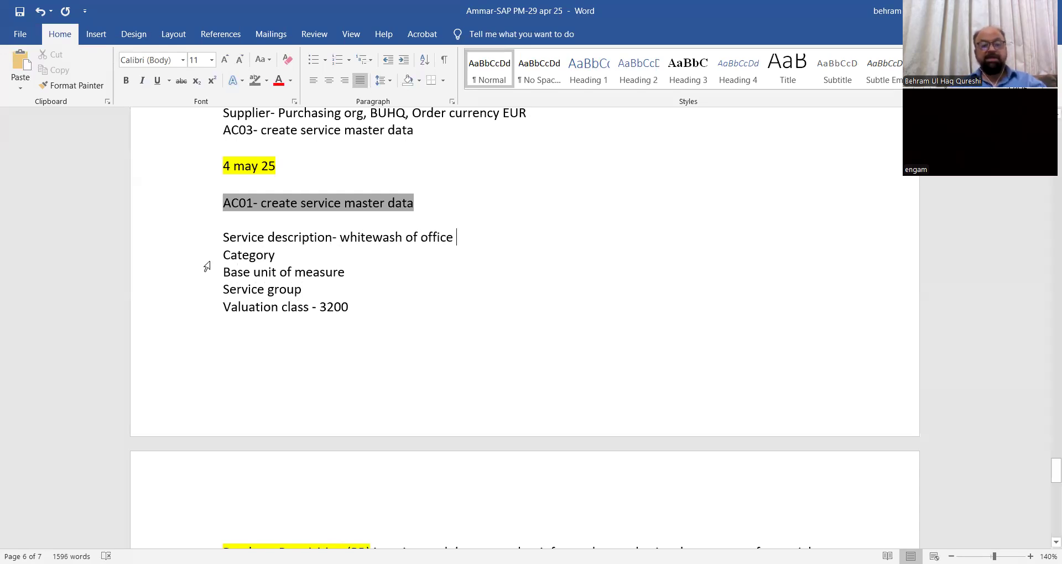
left_click(278, 249)
type("- full service")
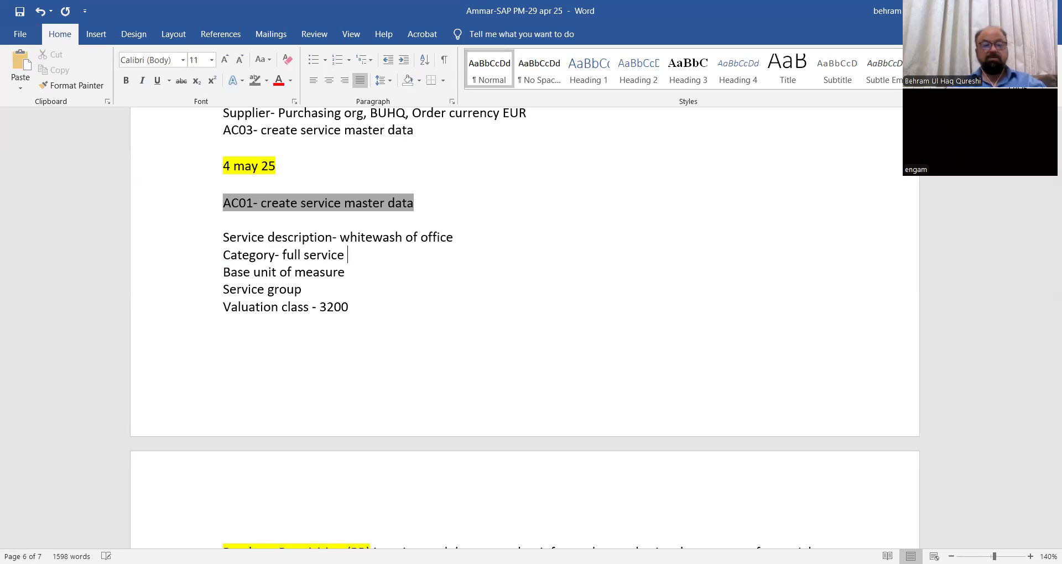
type("- H")
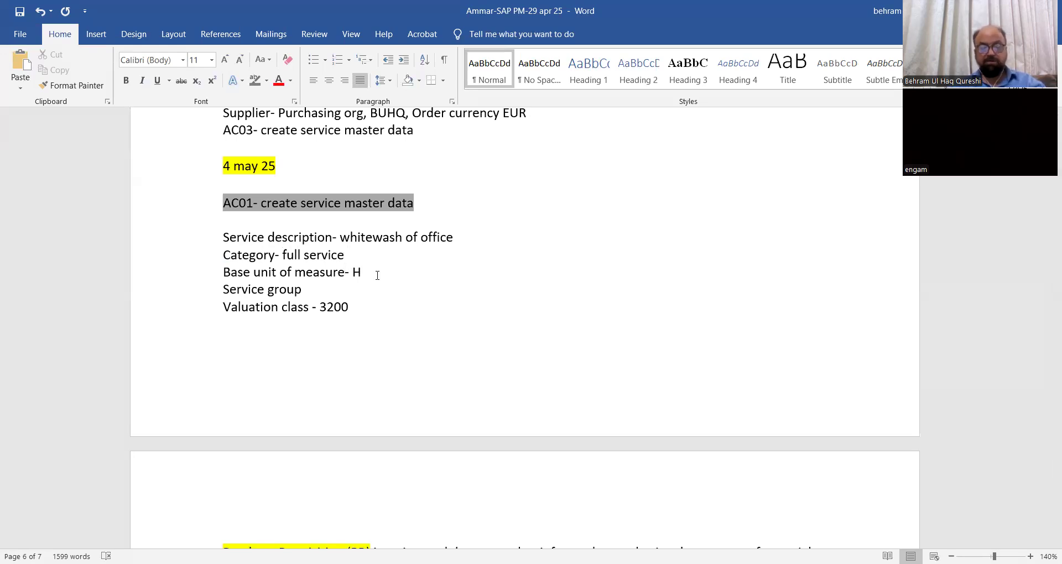
type("R")
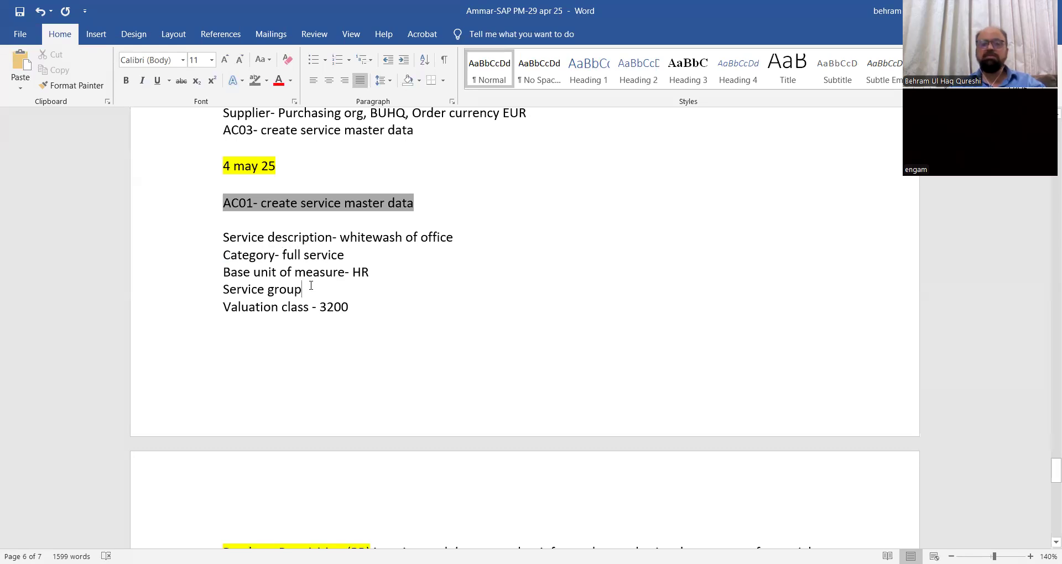
type("- service")
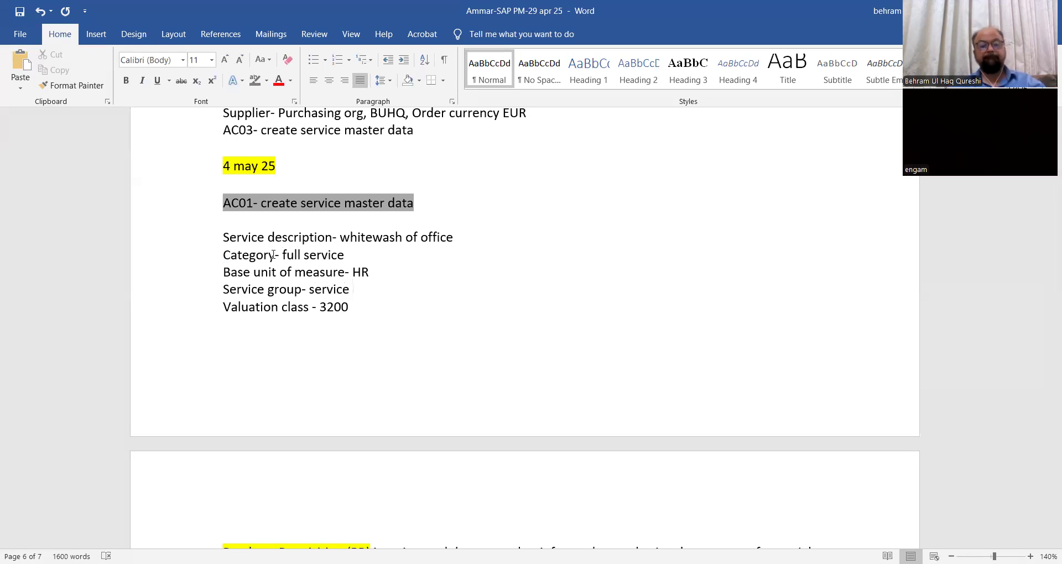
Format the AC01 lines from "Service description" to "Valuation class" as a bulleted list with arrow bullets
left_click_drag(220, 237, 375, 323)
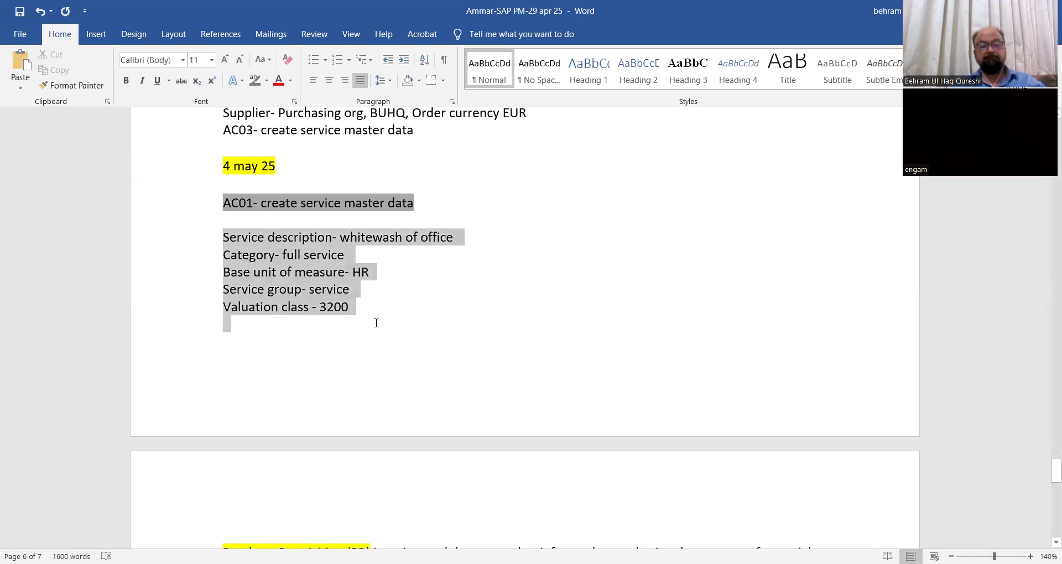
left_click(326, 60)
left_click(324, 100)
left_click(512, 338)
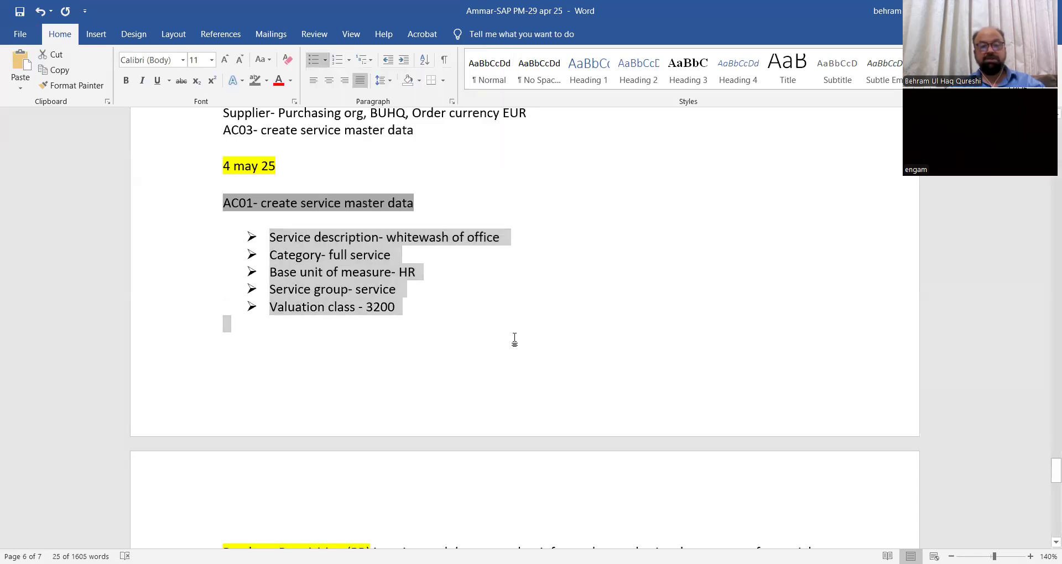
scroll(391, 260, "down", 2)
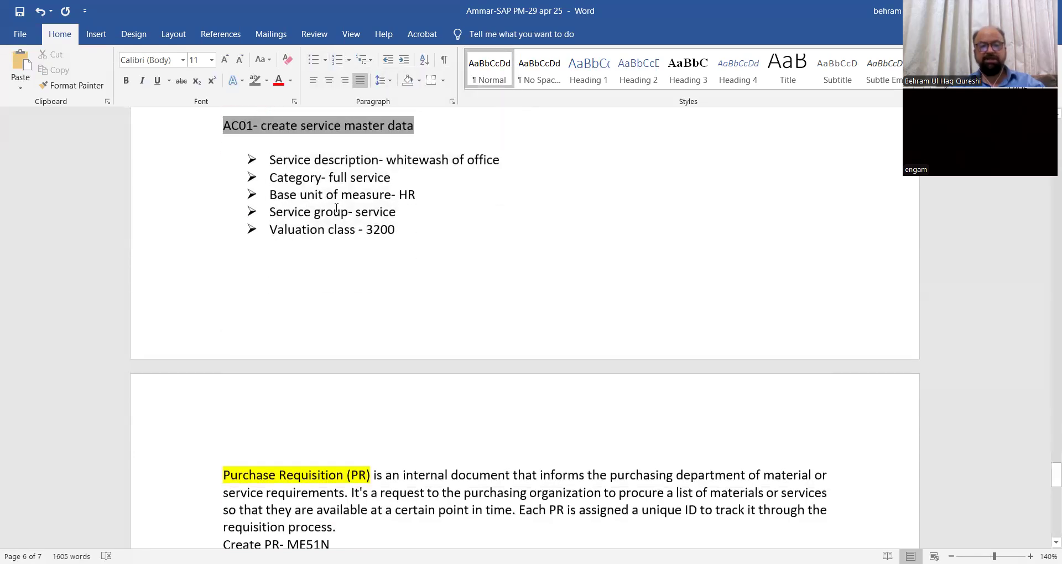
scroll(371, 279, "down", 8)
scroll(372, 278, "down", 2)
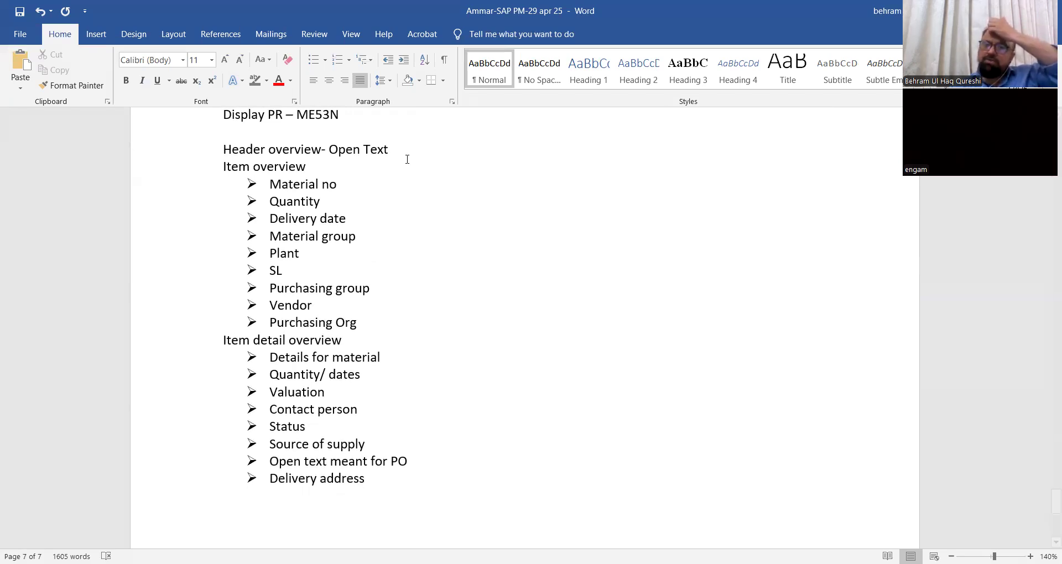
scroll(453, 191, "up", 2)
scroll(455, 192, "up", 4)
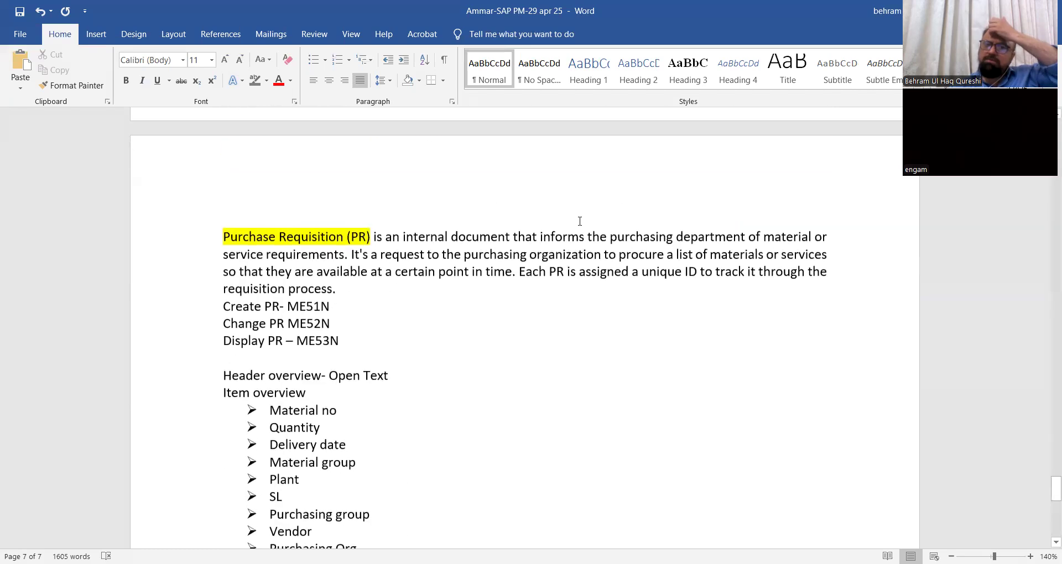